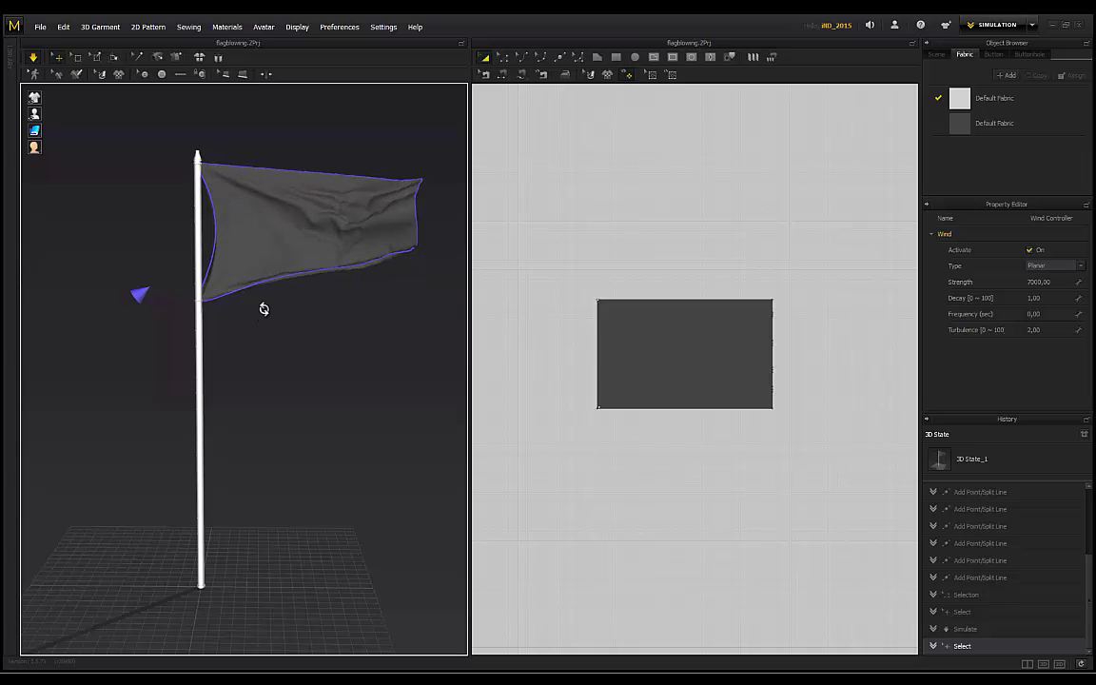
Examine the flag blowing on its pole and the wind controller beside it from several angles.
right_drag(168, 221, 154, 301)
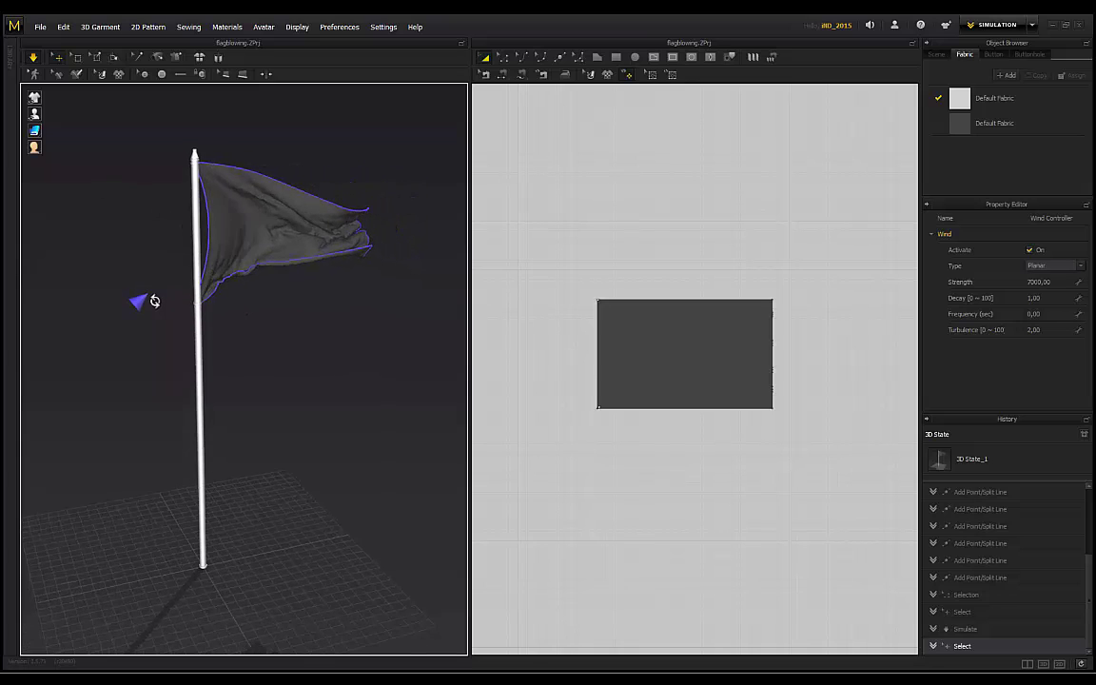
mouse_move(319, 321)
right_down()
mouse_move(299, 316)
mouse_move(306, 339)
mouse_move(299, 322)
right_up()
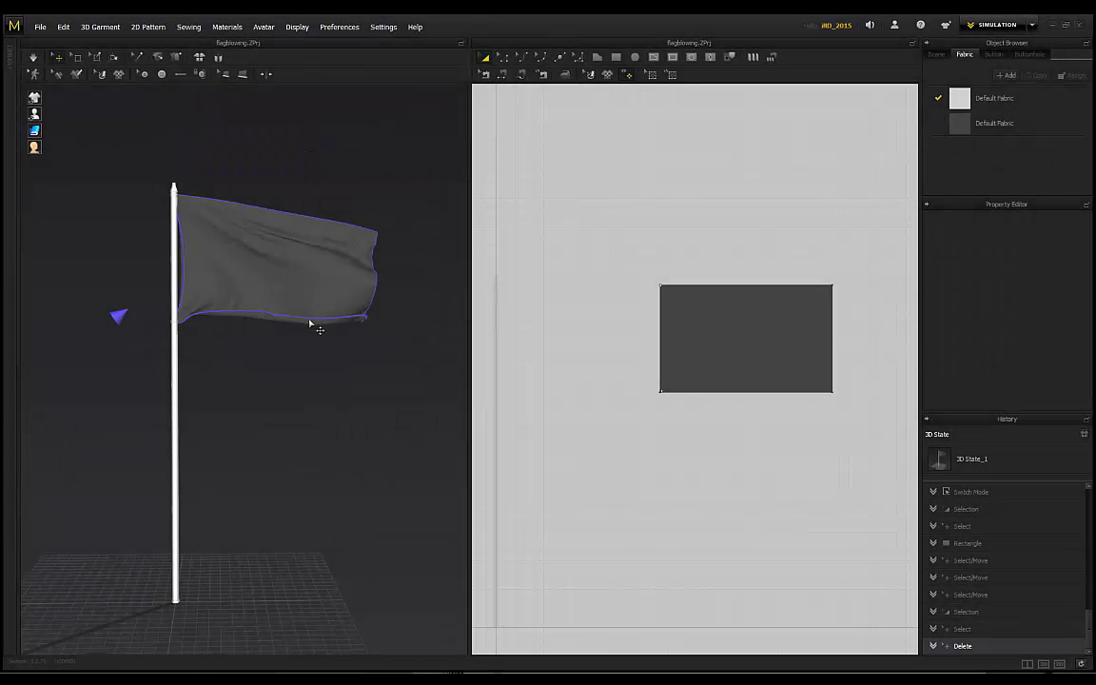
right_drag(313, 326, 286, 353)
middle_drag(272, 362, 303, 377)
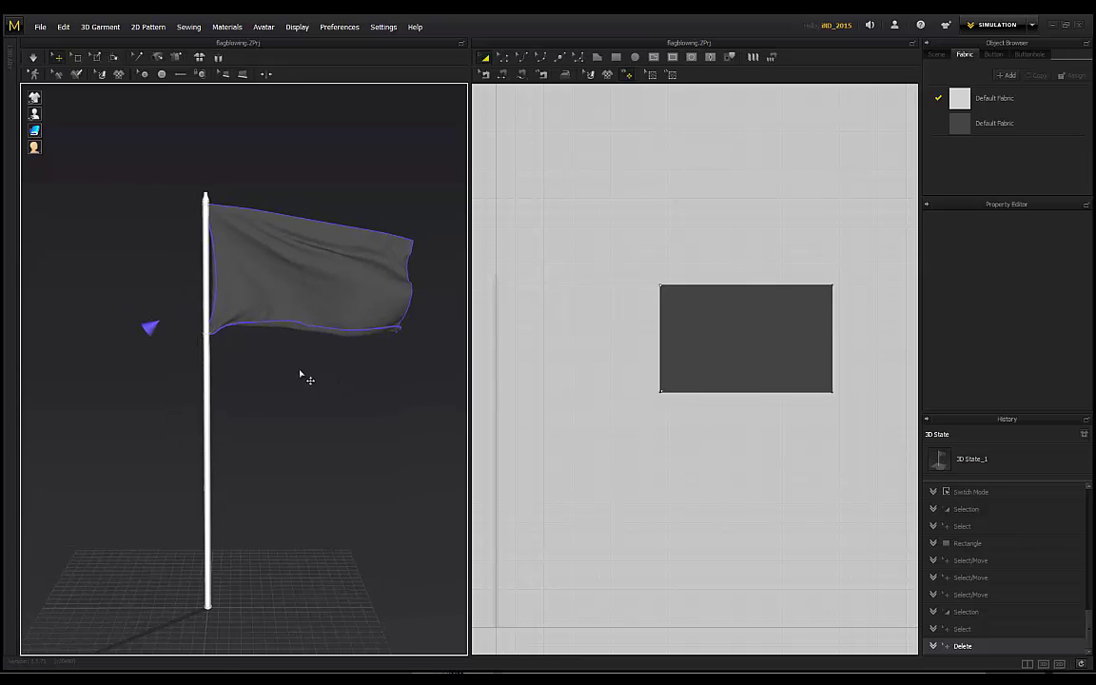
mouse_move(287, 382)
right_down()
mouse_move(321, 374)
mouse_move(283, 363)
right_up()
scroll(286, 359, up, 3)
scroll(282, 365, down, 5)
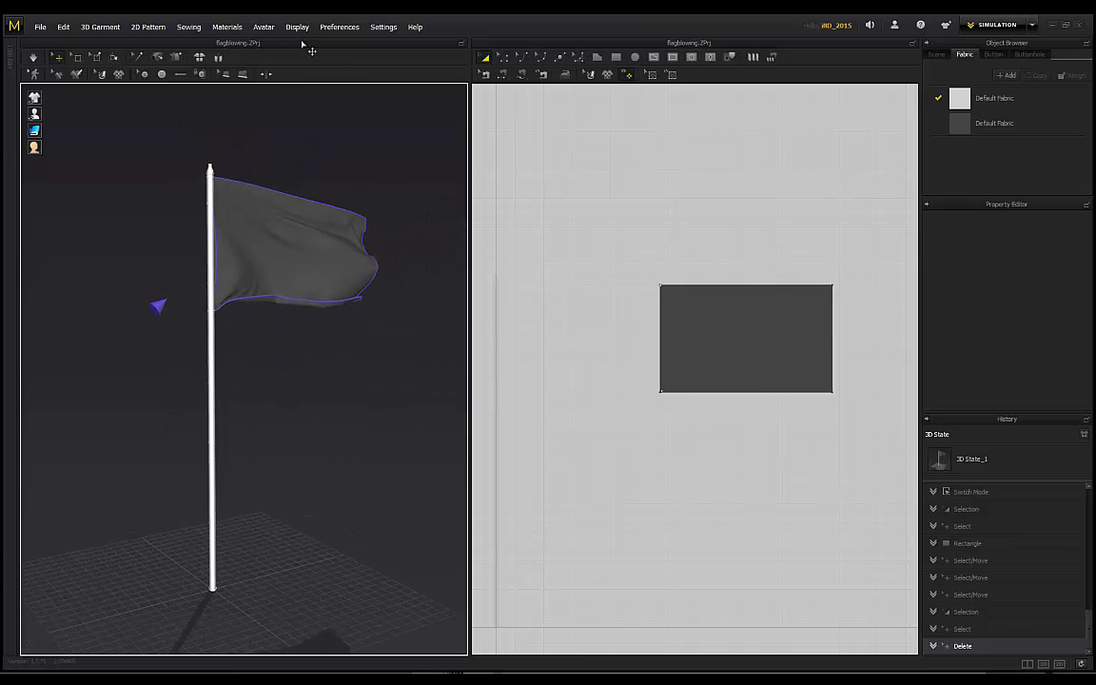
Hide the wind controller in the 3D view.
click(297, 27)
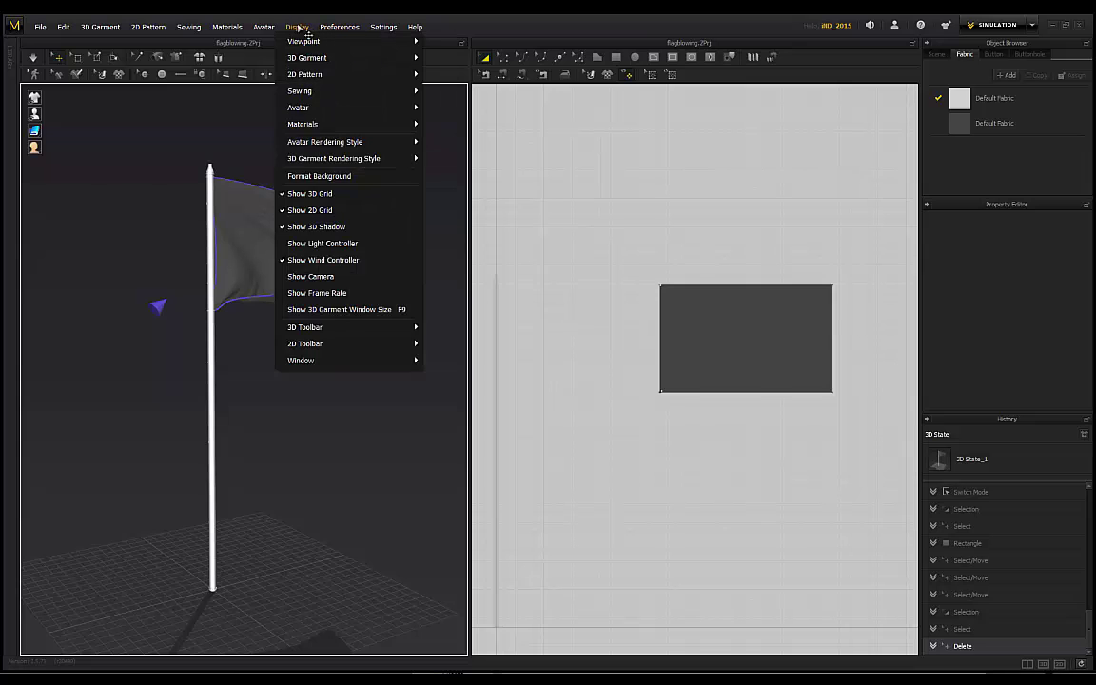
click(300, 260)
right_drag(338, 361, 295, 246)
Draw a rectangular pattern above the flag pattern in the 2D view, similar in size to the flag.
scroll(605, 391, down, 2)
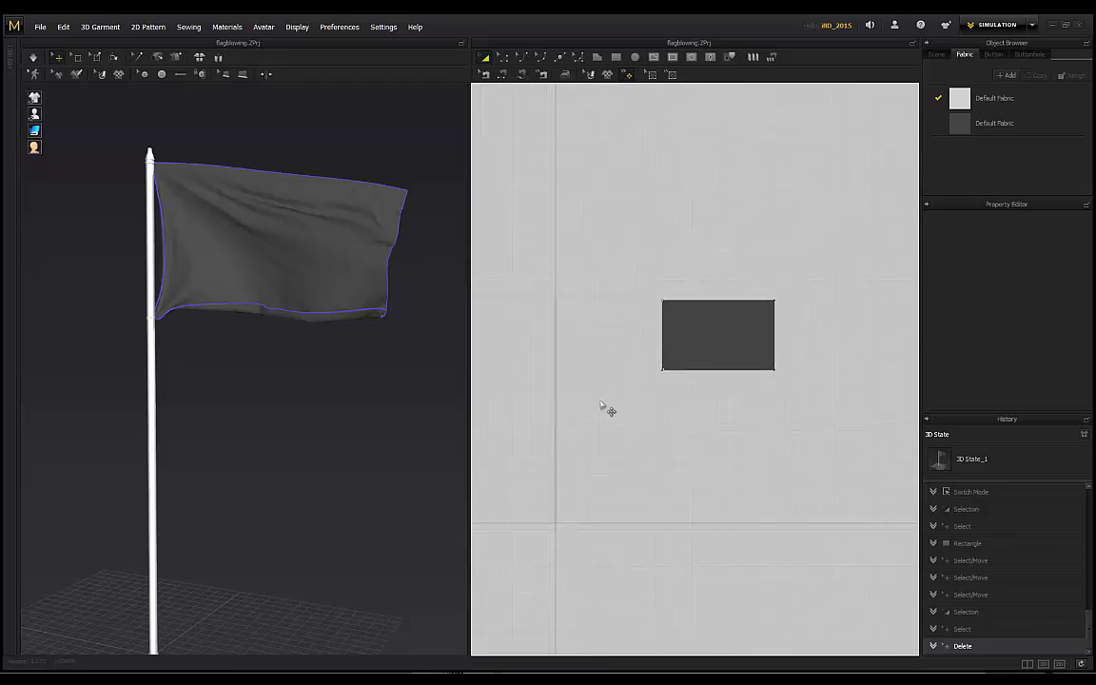
scroll(533, 271, up, 5)
scroll(562, 562, down, 1)
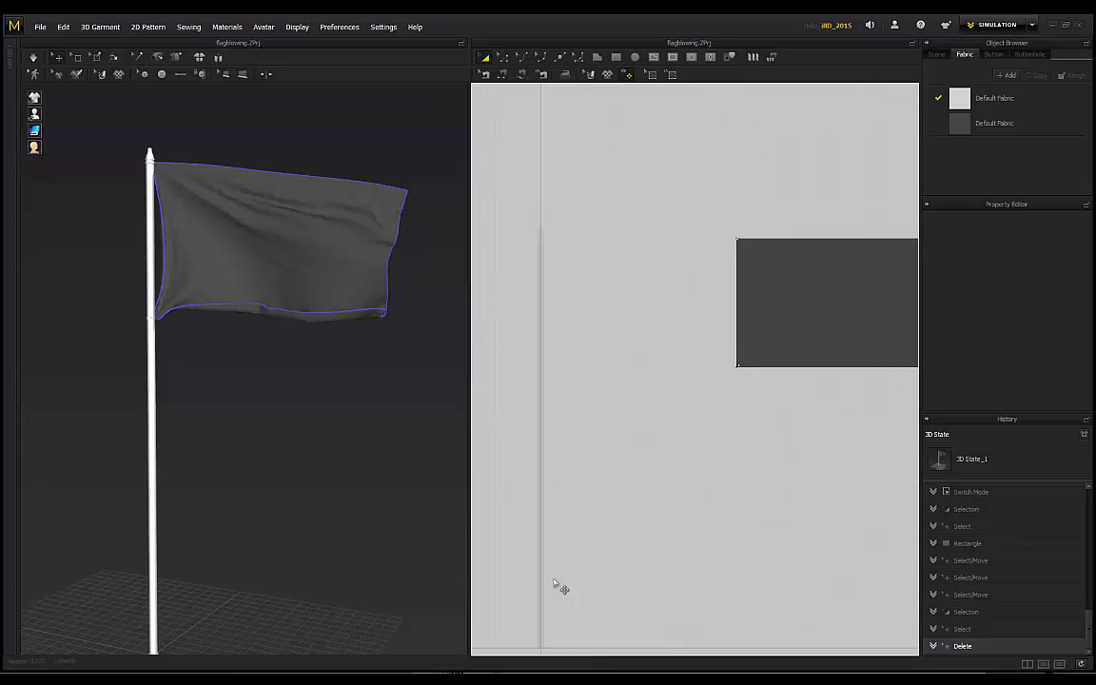
middle_drag(618, 419, 563, 402)
scroll(564, 403, down, 1)
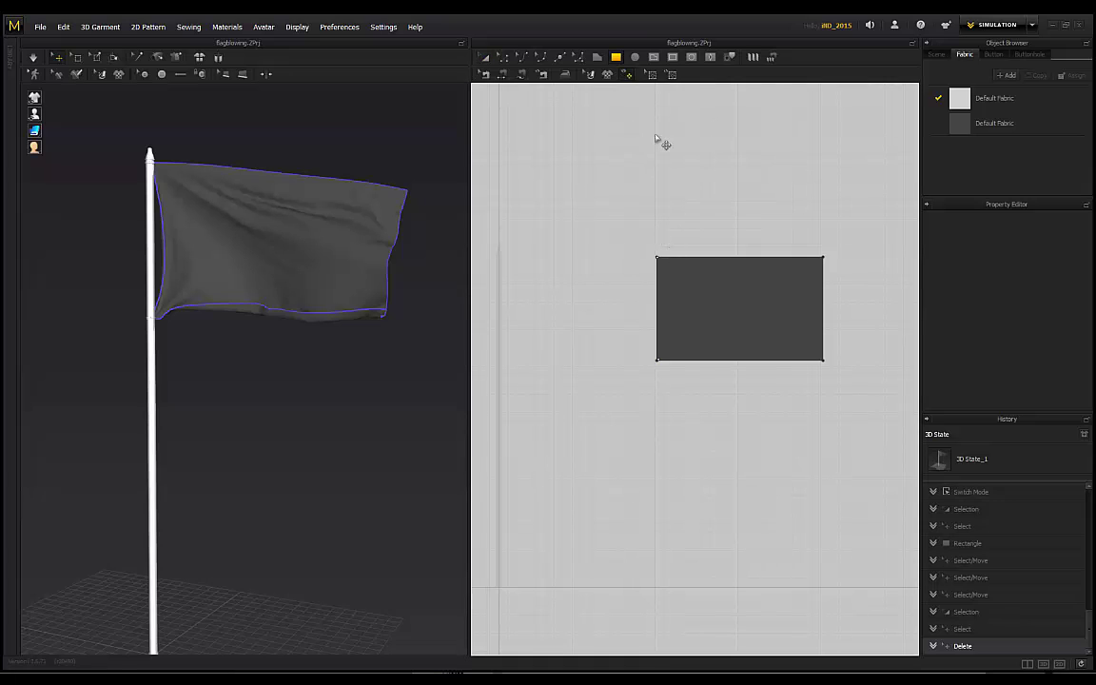
drag(651, 128, 820, 229)
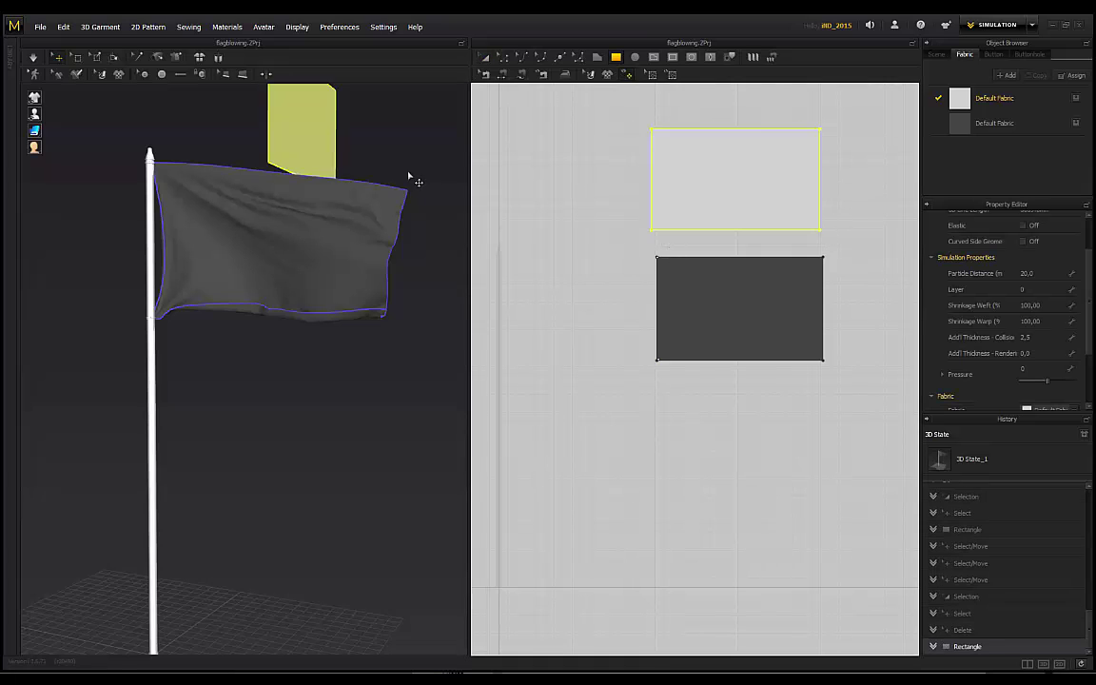
Move the new rectangular pattern in 3D so that it sits just above the blowing flag near the pole.
right_drag(411, 176, 320, 231)
click(320, 231)
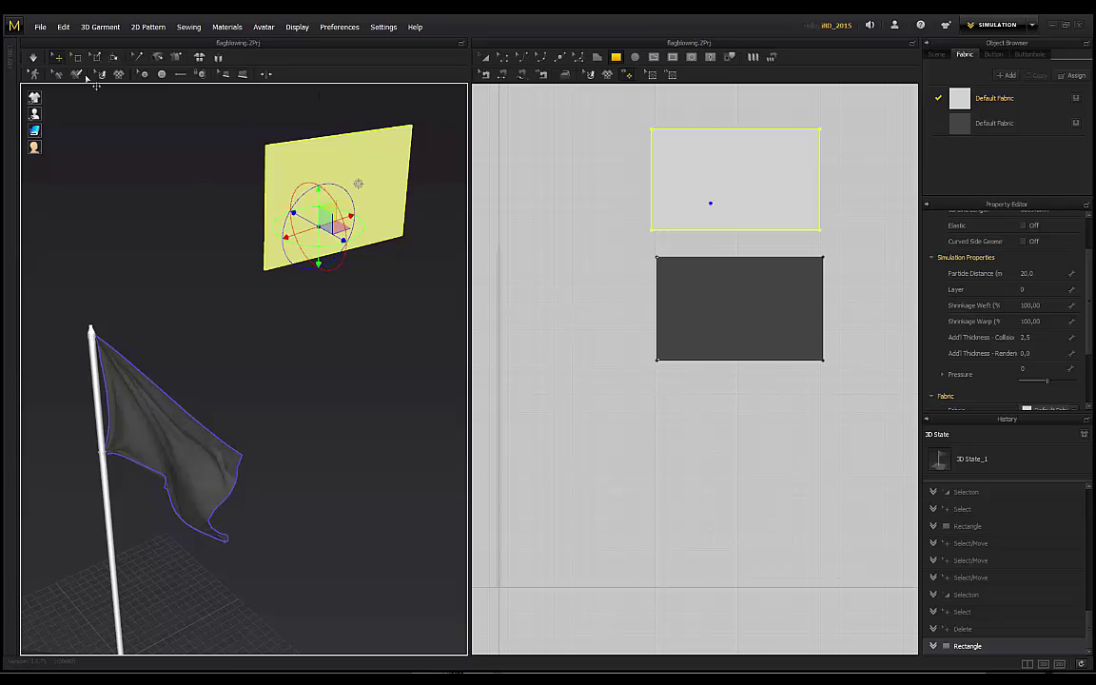
drag(320, 231, 164, 333)
middle_drag(267, 371, 376, 411)
drag(229, 333, 187, 318)
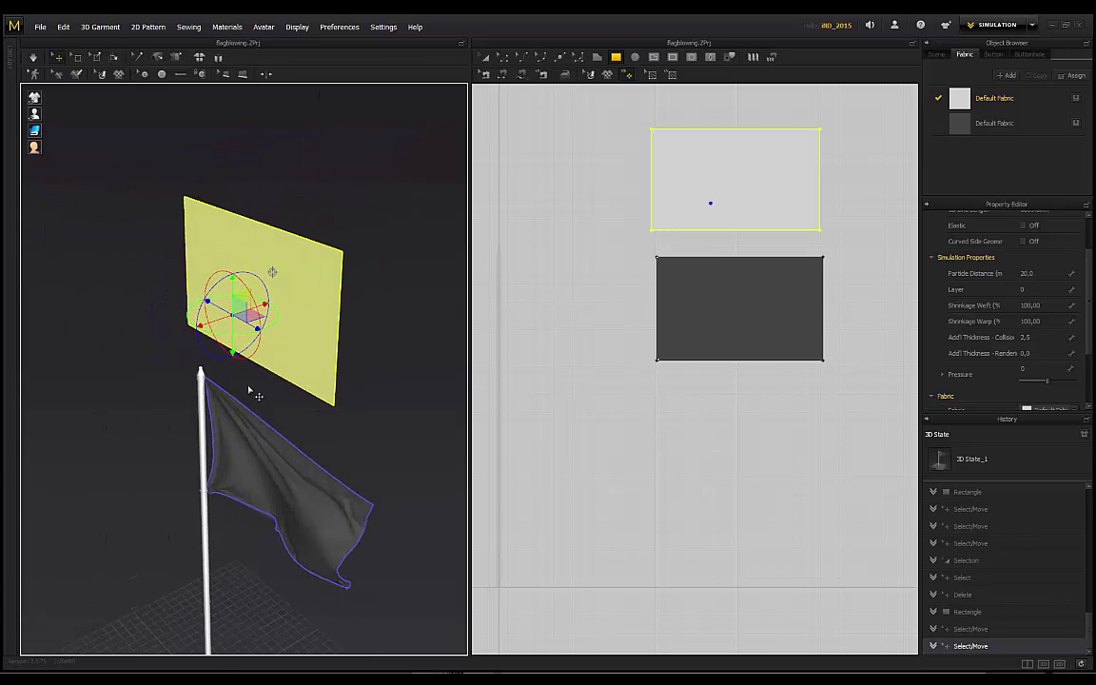
right_drag(247, 389, 306, 389)
drag(270, 329, 340, 338)
right_drag(341, 269, 259, 203)
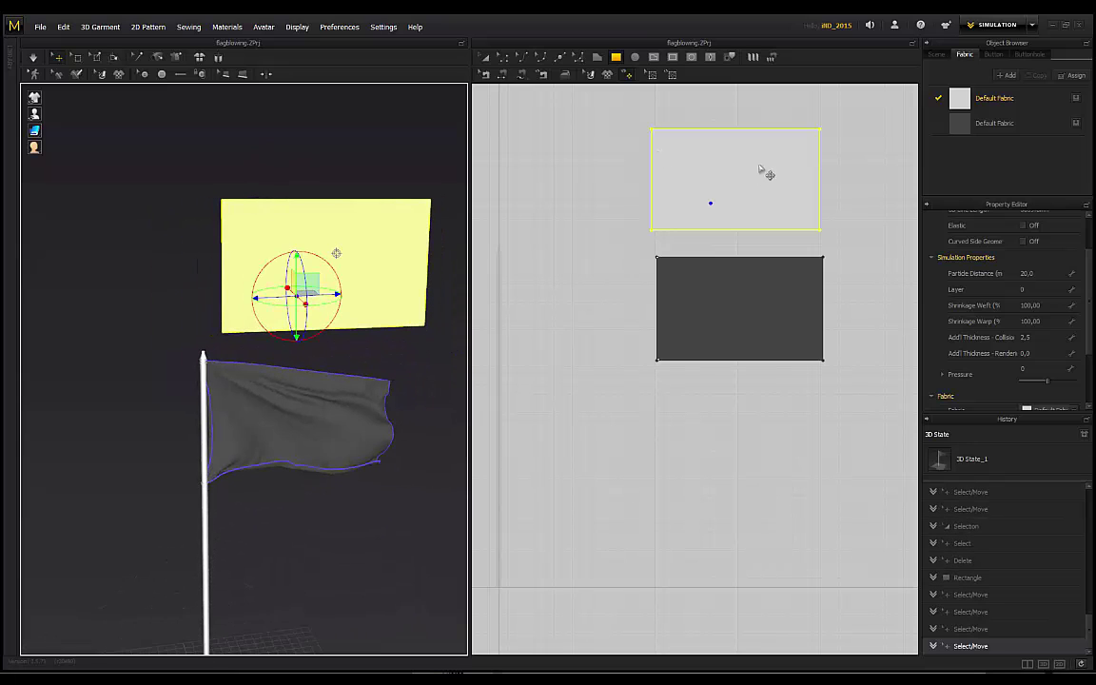
Delete the new rectangular pattern above the flag pattern.
click(604, 141)
click(567, 361)
click(690, 190)
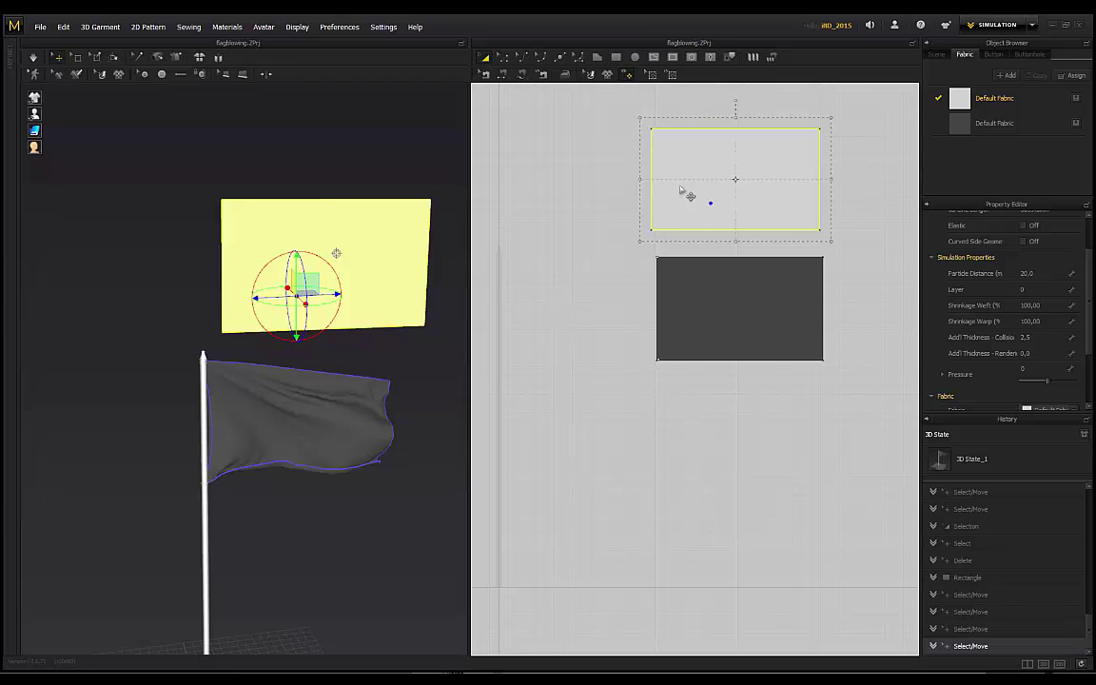
key(Delete)
Flatten the flag pattern in 3D with Reset 2D Arrangement (Selected).
click(309, 431)
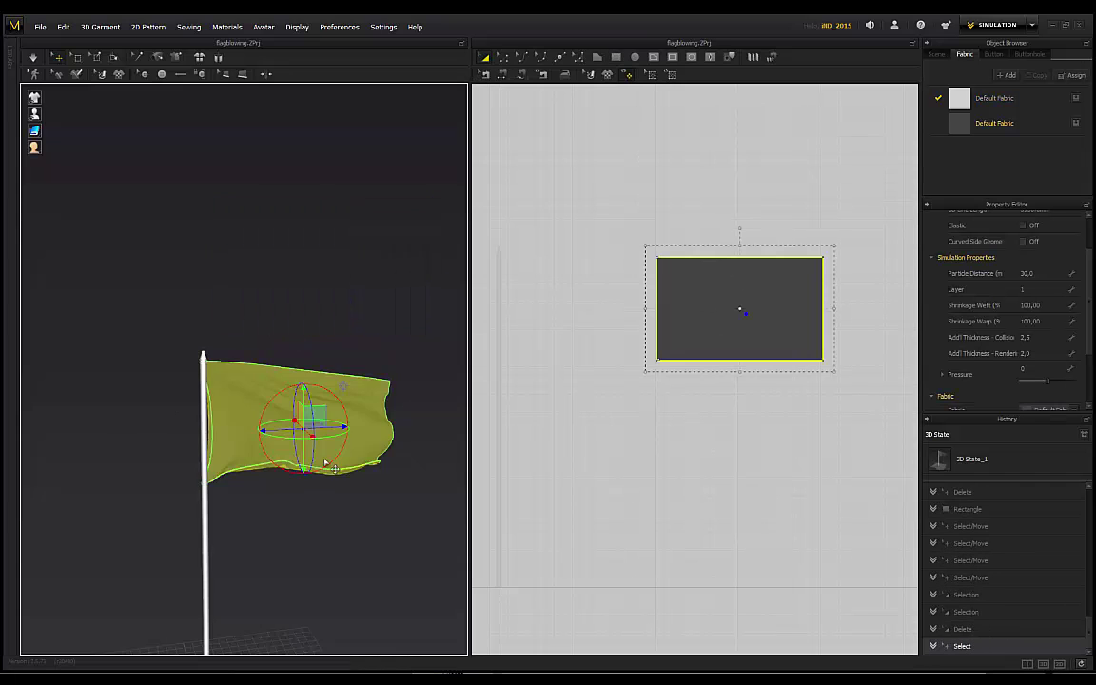
right_click(382, 433)
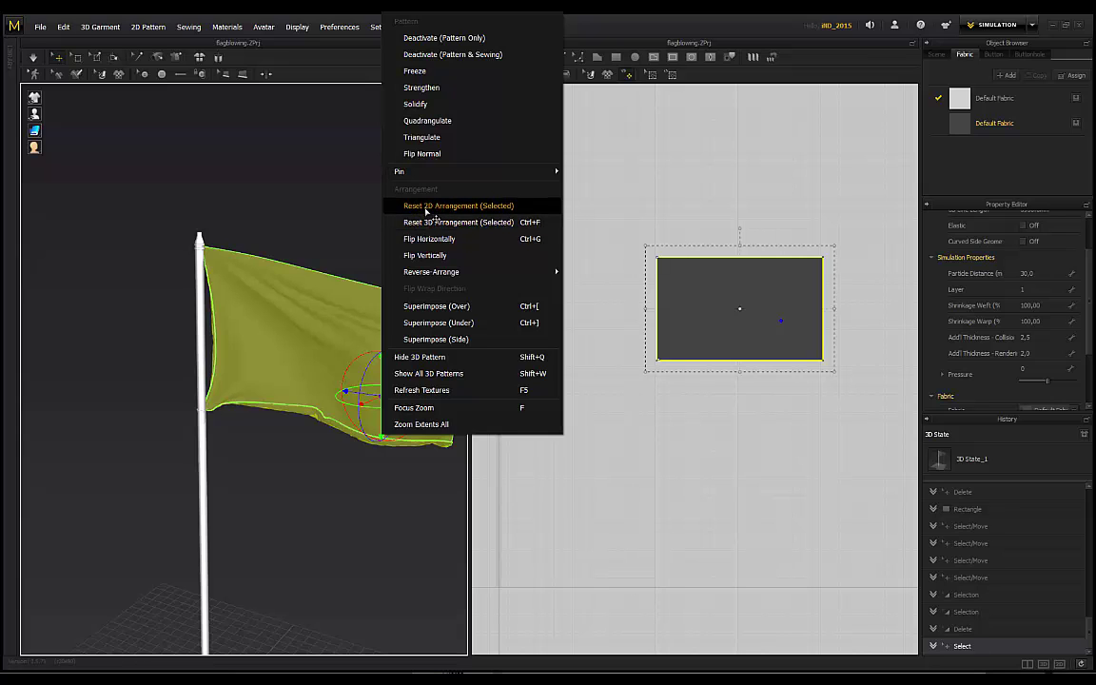
click(429, 209)
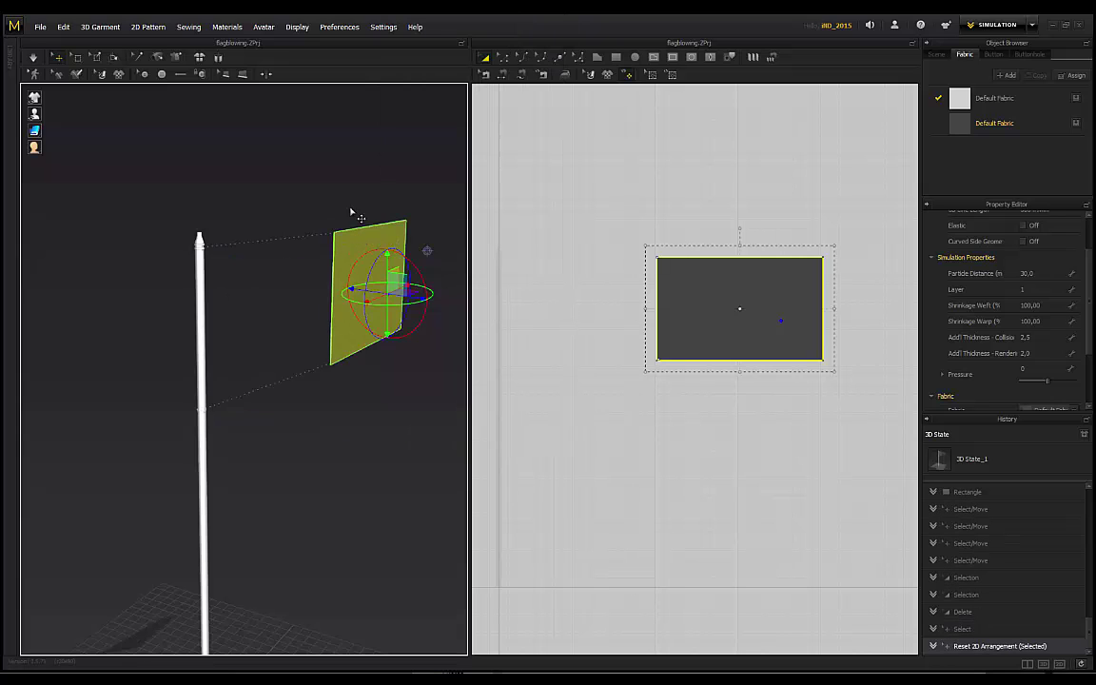
Move the flat flag in 3D so that it stands beside the upper part of the pole.
middle_drag(350, 211, 296, 279)
right_drag(305, 337, 254, 376)
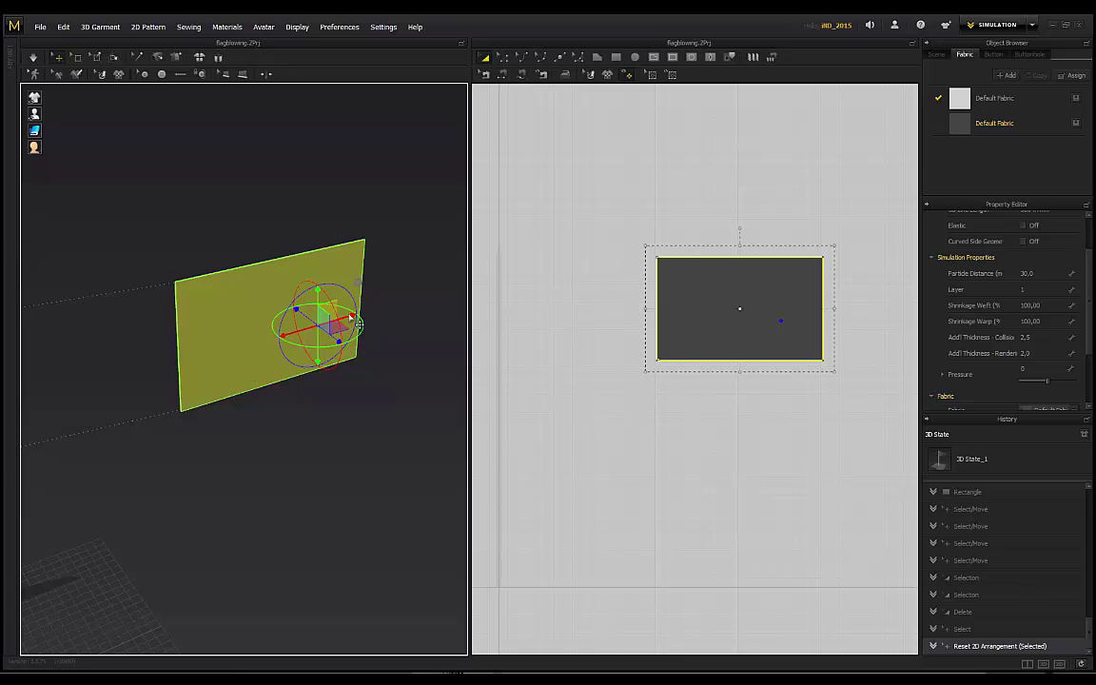
drag(350, 317, 143, 379)
middle_drag(166, 436, 390, 396)
right_drag(254, 425, 208, 335)
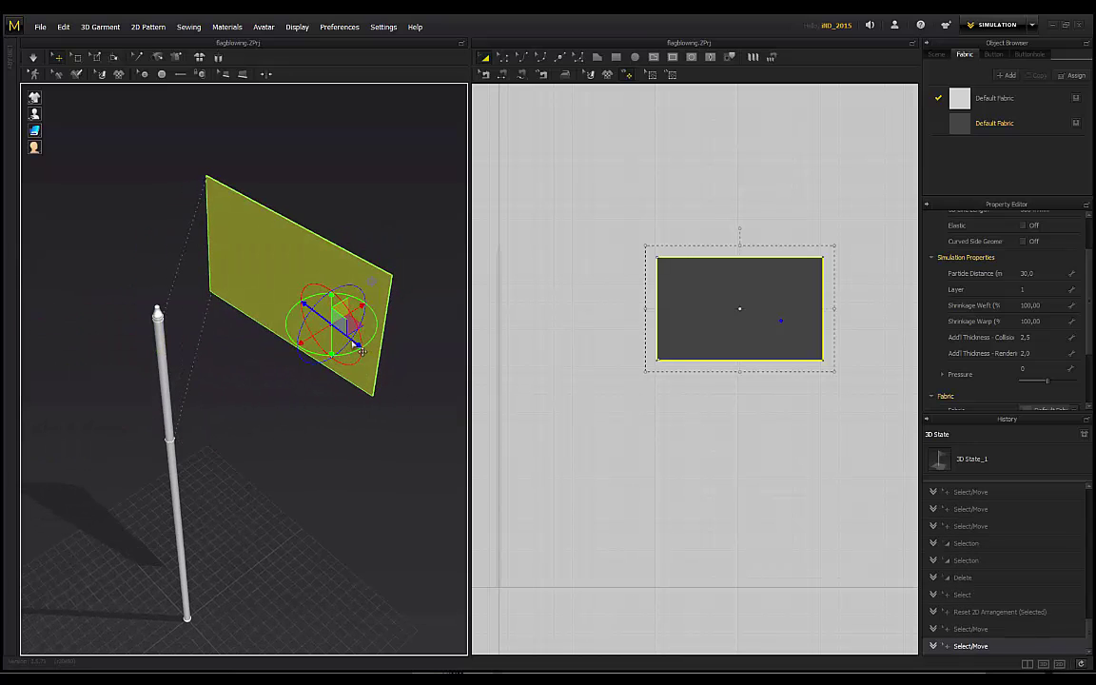
drag(354, 319, 354, 549)
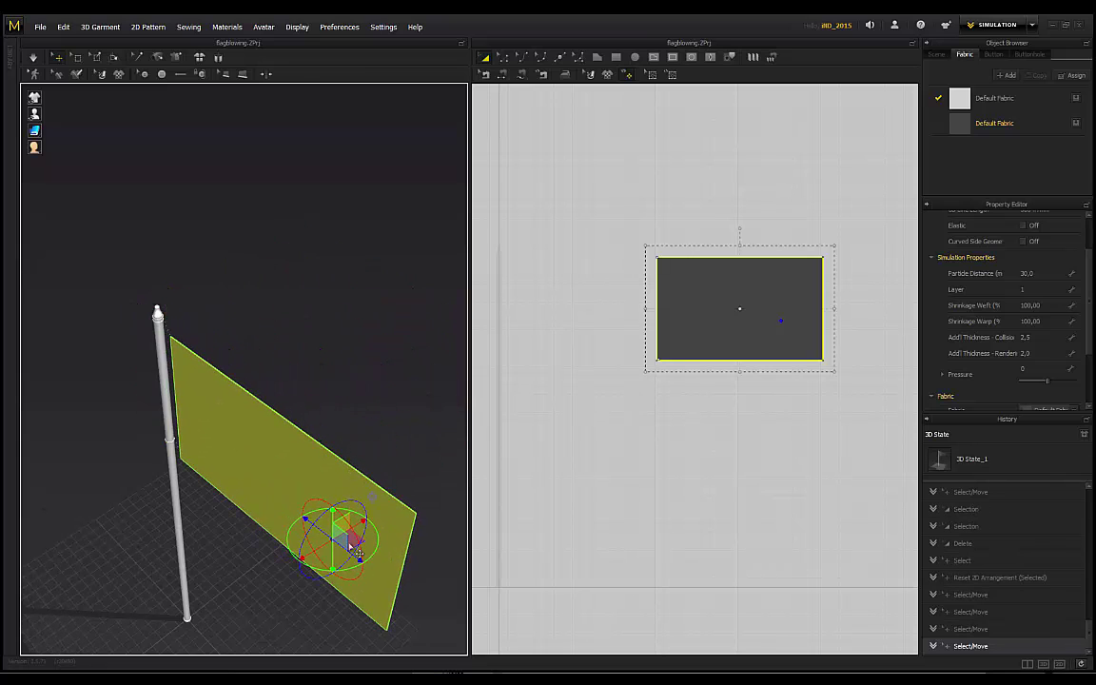
right_drag(355, 549, 298, 296)
right_drag(280, 344, 584, 278)
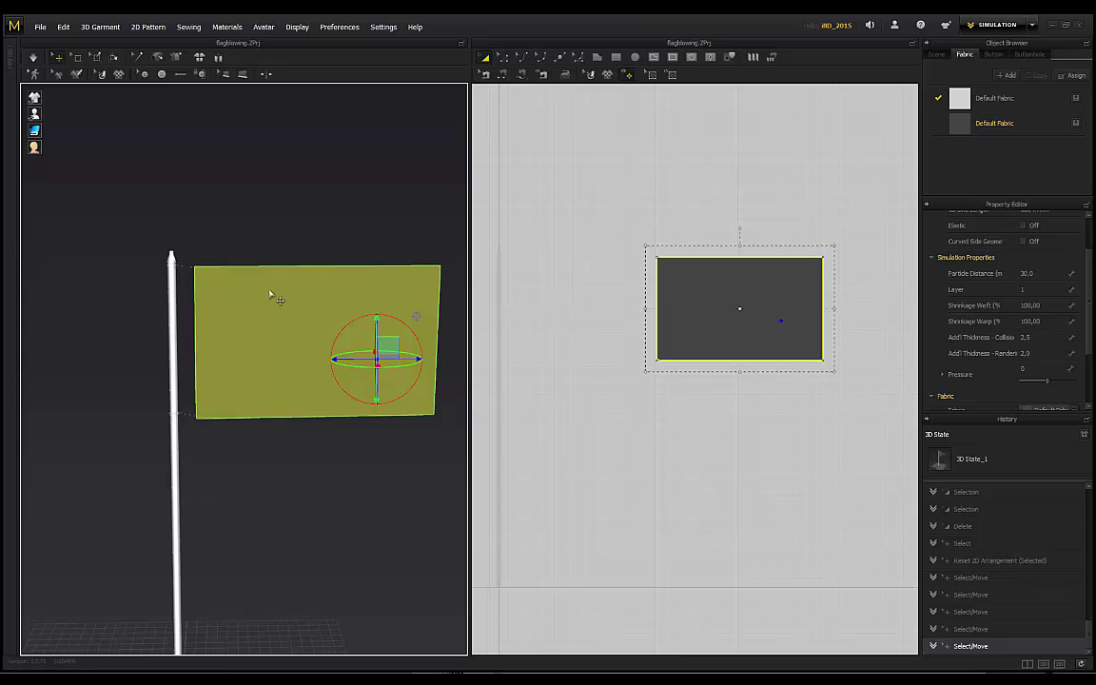
Fine-tune the flag's position close to the pole with its inner corners level with the two pole rings, and deselect it.
scroll(270, 295, up, 2)
right_drag(444, 367, 217, 329)
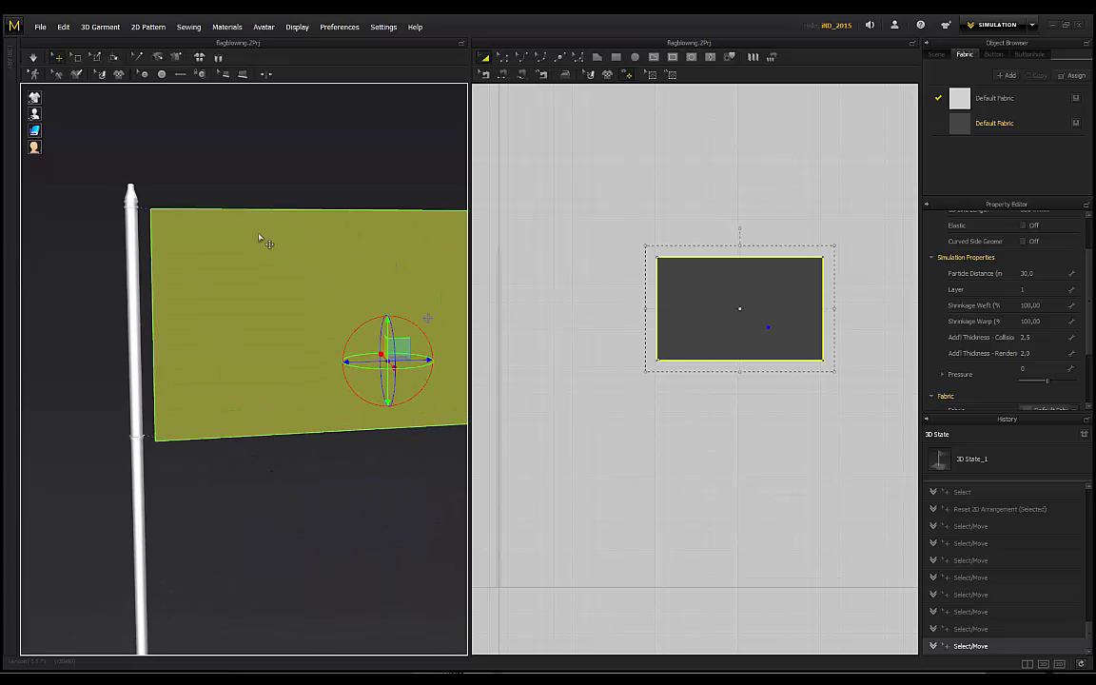
right_drag(259, 238, 290, 516)
middle_drag(282, 524, 204, 481)
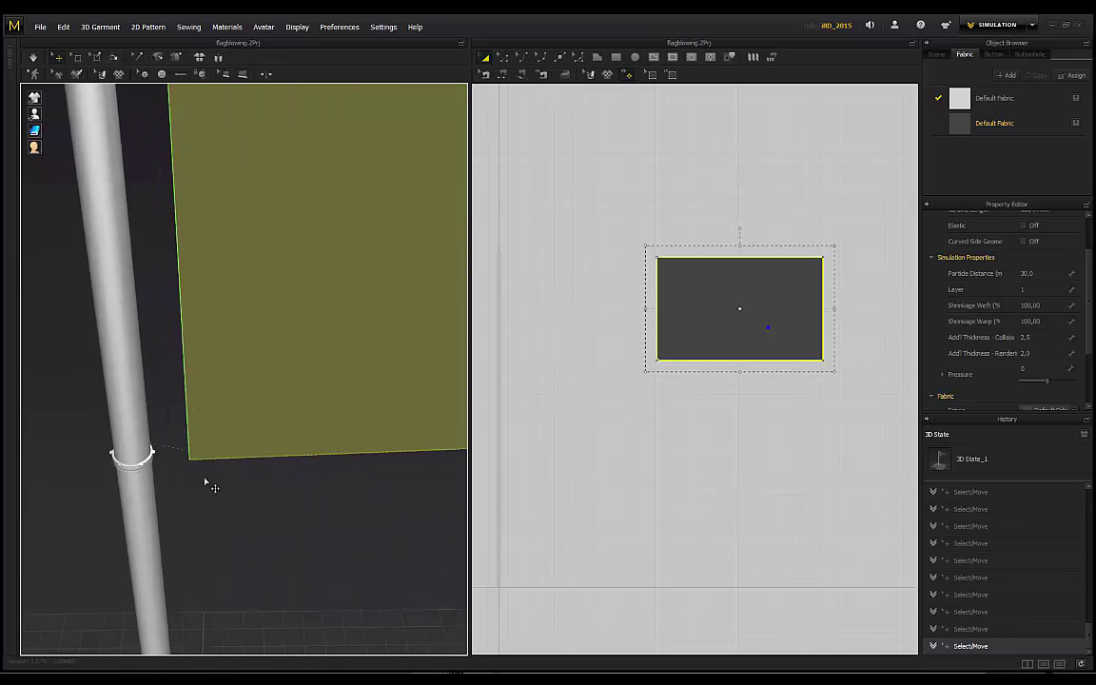
scroll(246, 457, down, 4)
right_drag(247, 457, 201, 379)
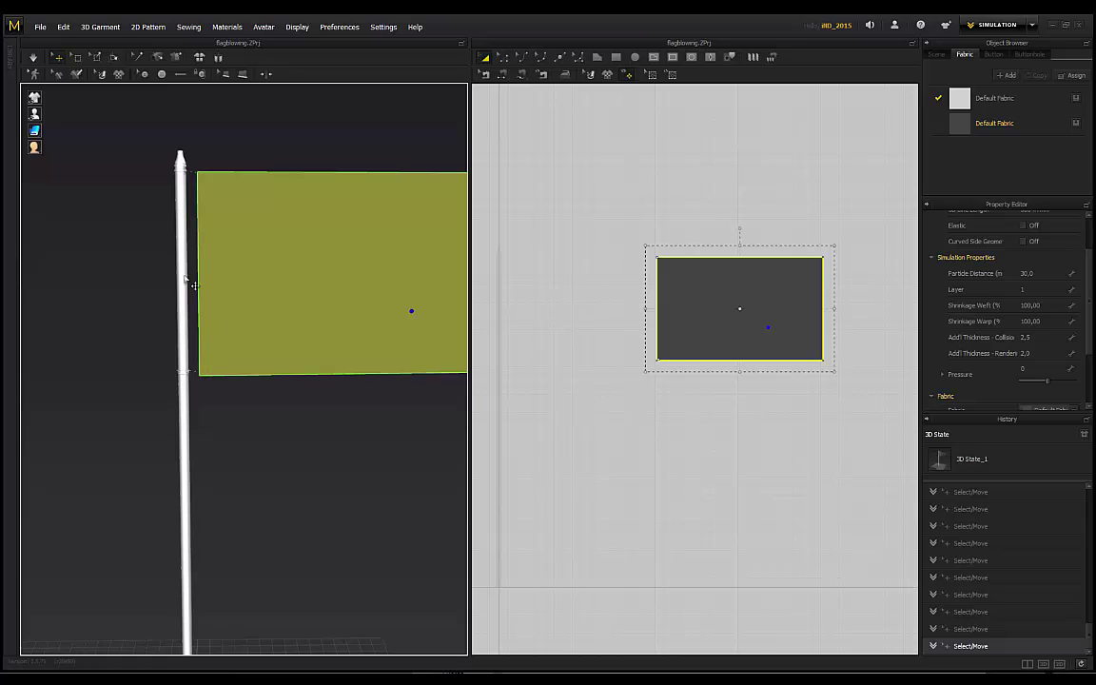
right_drag(265, 414, 266, 447)
click(257, 440)
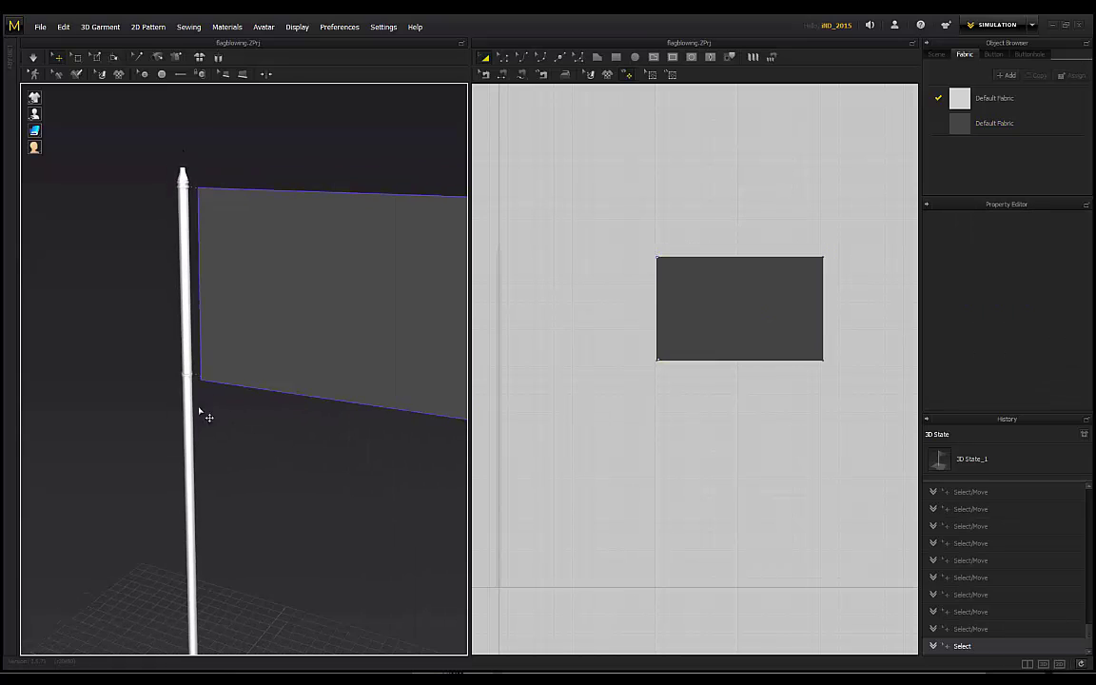
Examine the existing tacks between the flag's inner corners and the pole using the tack tools.
right_drag(166, 253, 178, 143)
right_drag(232, 184, 220, 321)
click(220, 314)
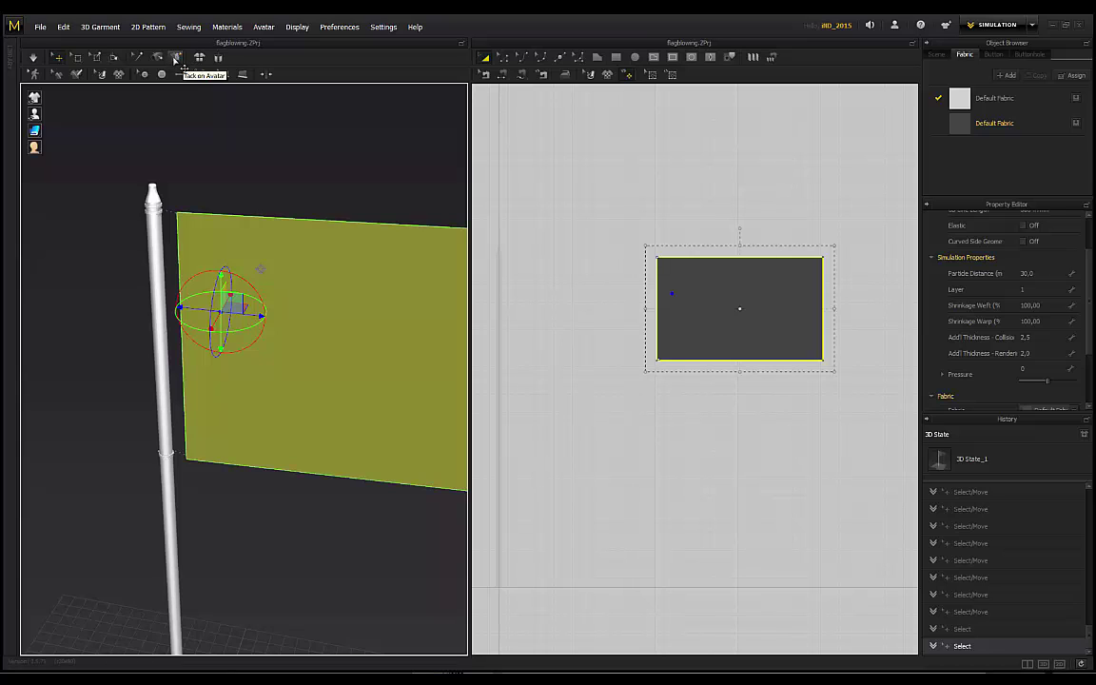
click(174, 61)
scroll(166, 198, up, 3)
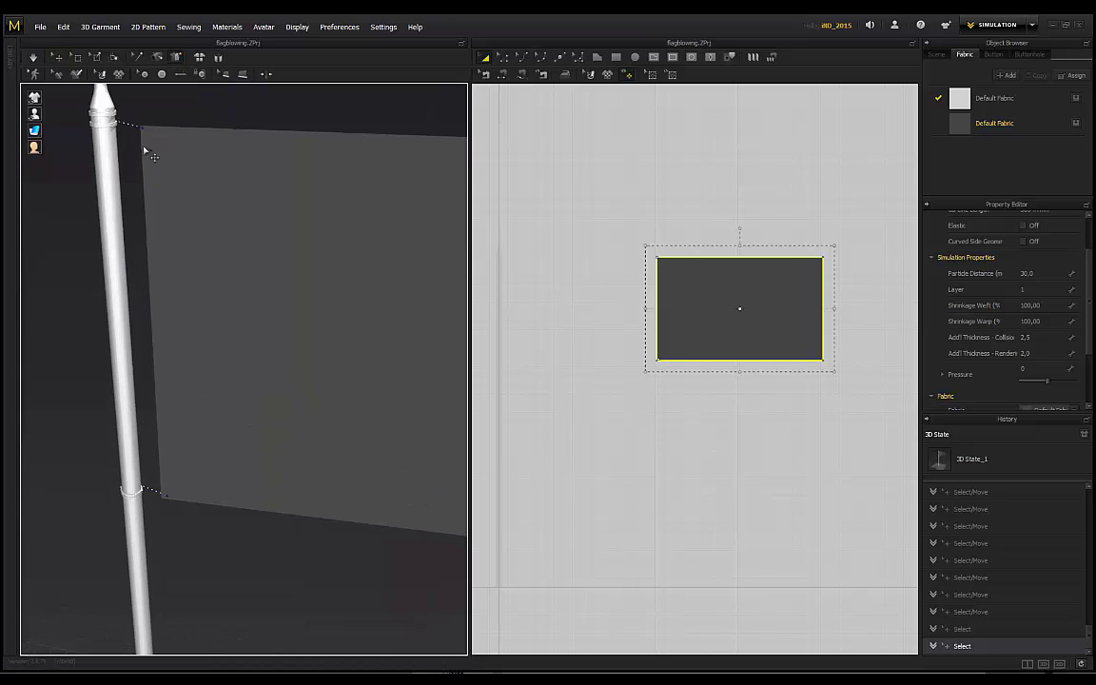
right_drag(145, 153, 206, 190)
right_click(207, 194)
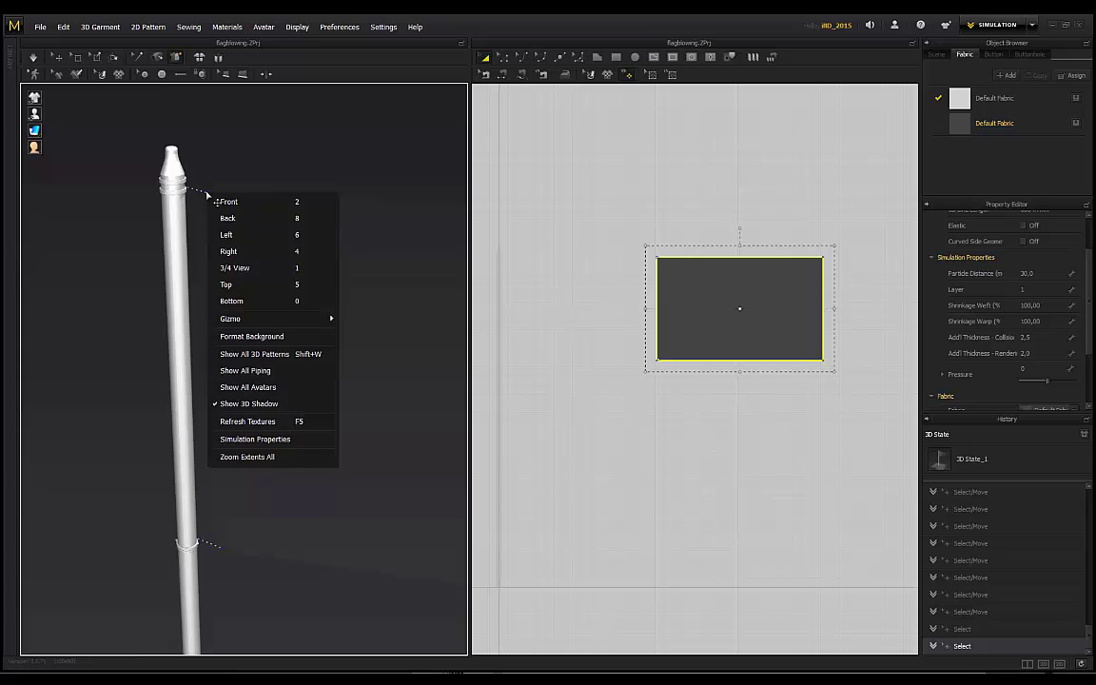
click(529, 18)
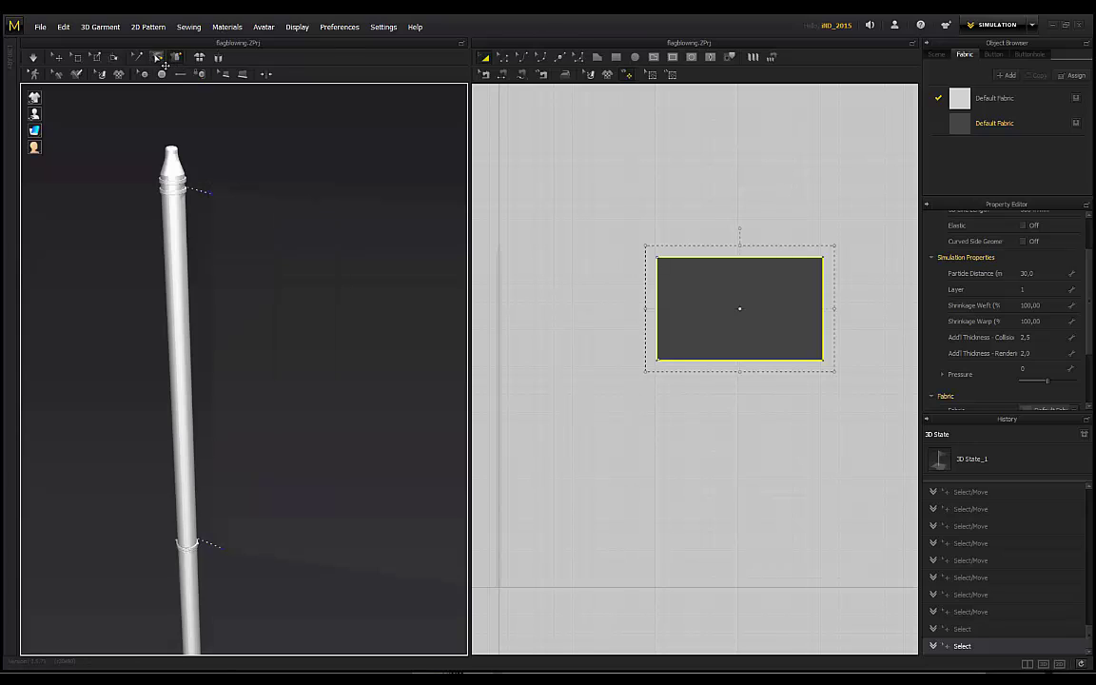
click(156, 57)
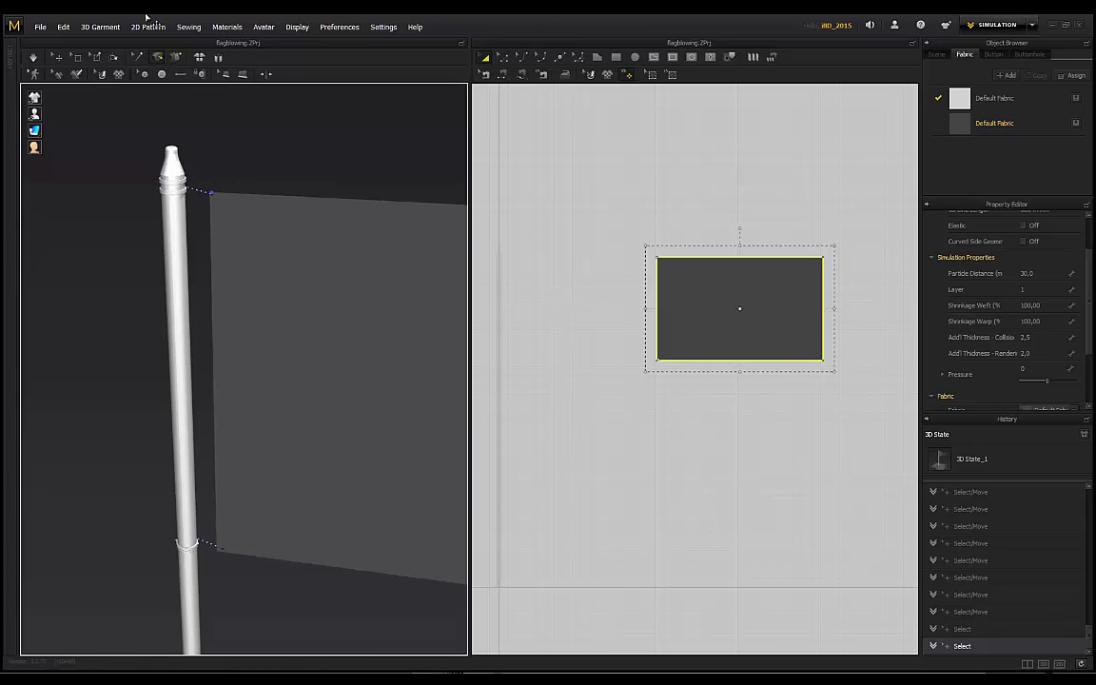
Delete the upper and lower tacks joining the flag to the pole with Edit Basting.
click(139, 58)
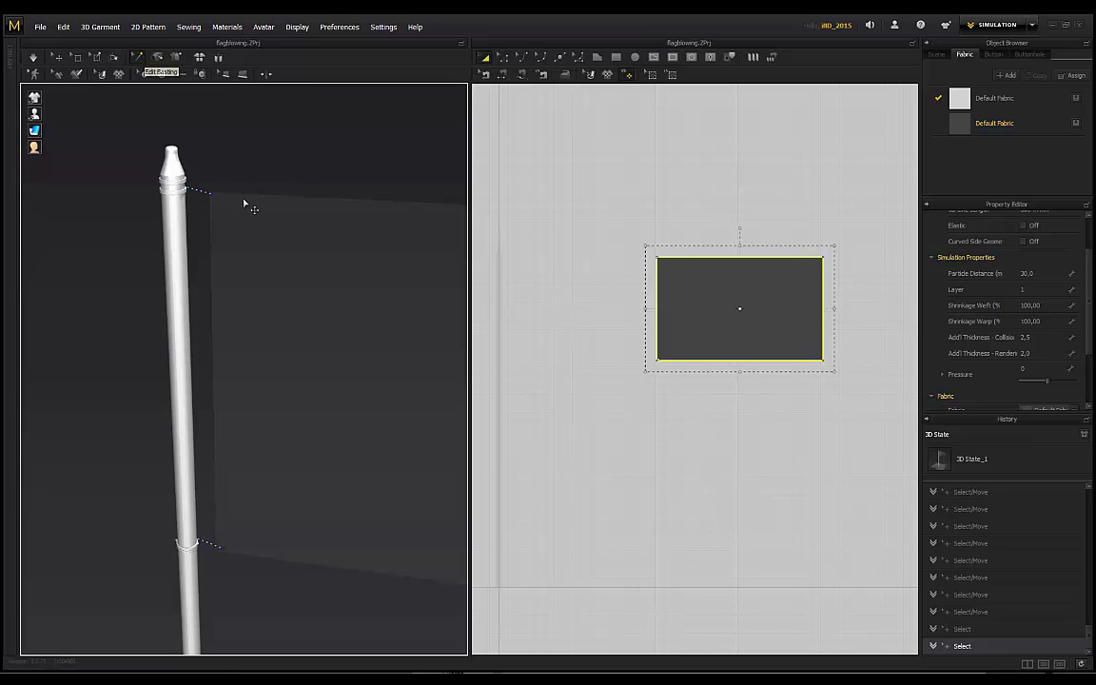
click(216, 203)
key(Delete)
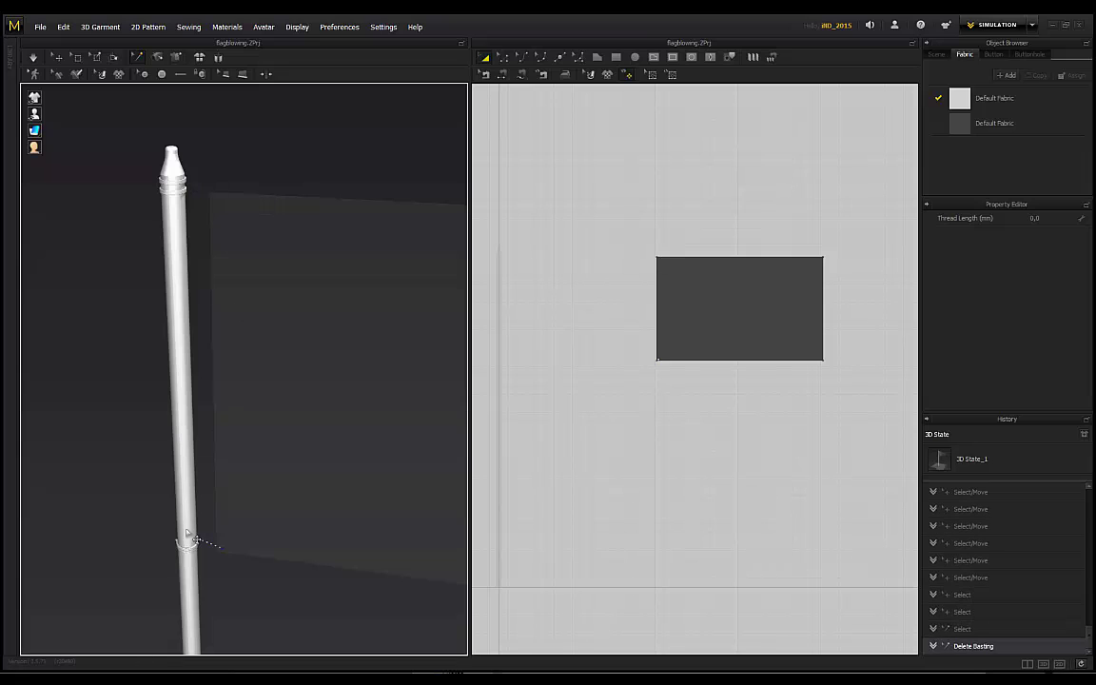
right_click(211, 548)
click(245, 559)
Try to tack the flag's upper inner corner to the pole's upper ring with Tack on Avatar, and undo that tack.
middle_drag(167, 402, 186, 280)
right_drag(195, 152, 193, 184)
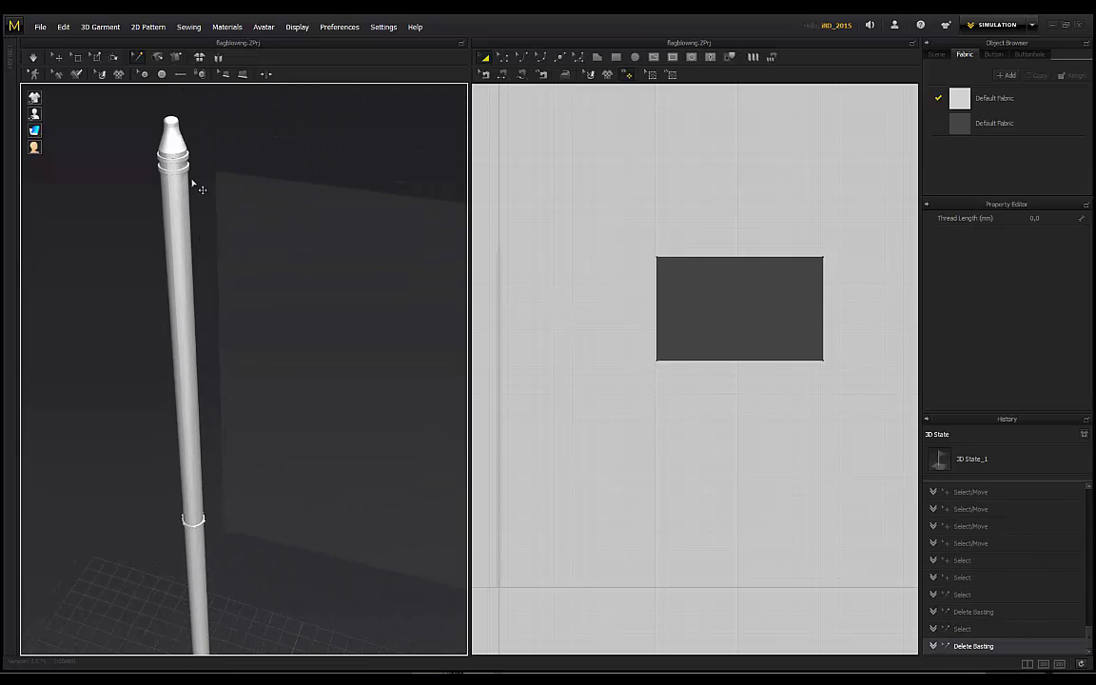
click(177, 58)
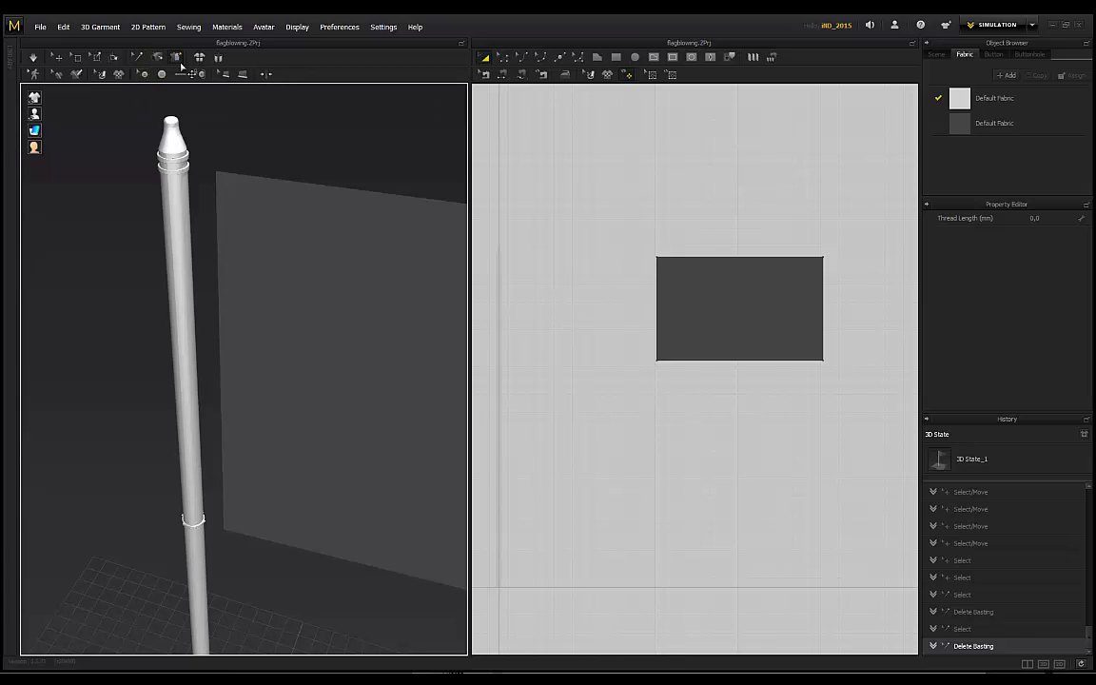
scroll(201, 160, up, 3)
middle_drag(210, 105, 217, 205)
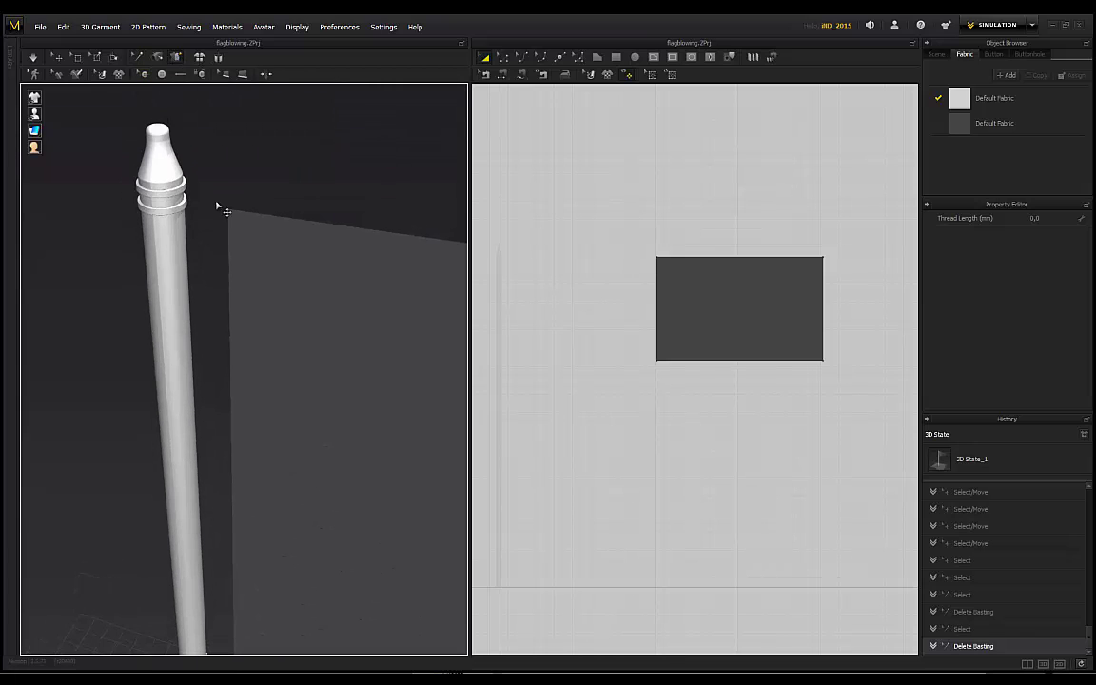
mouse_move(195, 147)
right_down()
mouse_move(191, 170)
mouse_move(214, 148)
right_up()
scroll(213, 143, up, 3)
middle_drag(213, 116, 203, 208)
right_drag(204, 208, 243, 200)
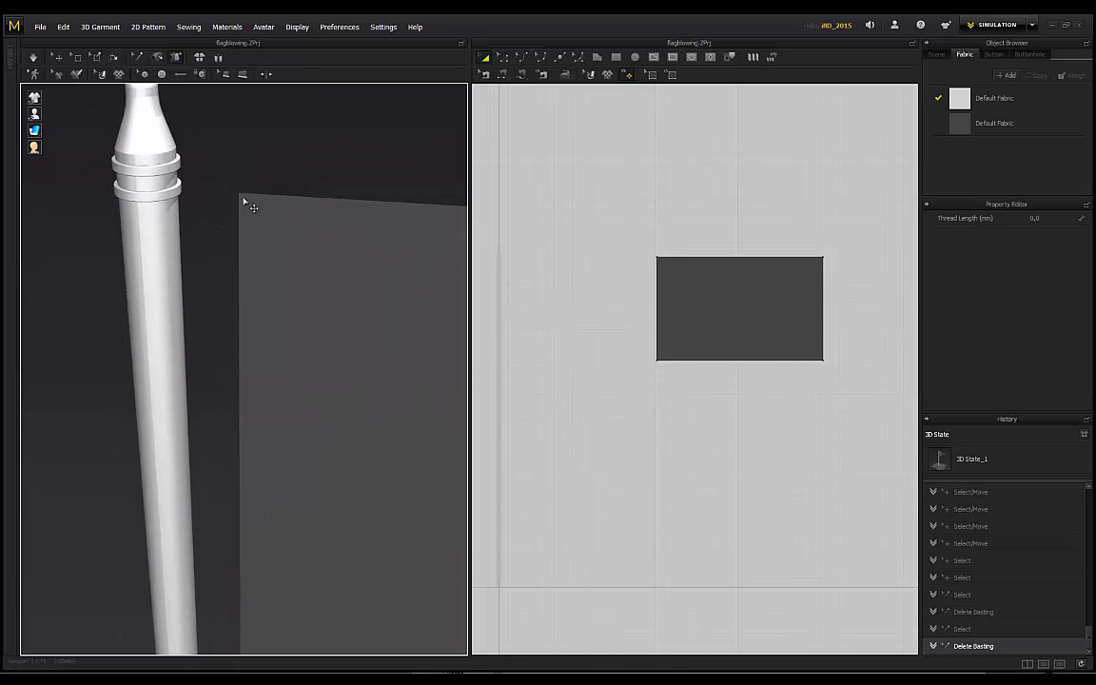
click(243, 200)
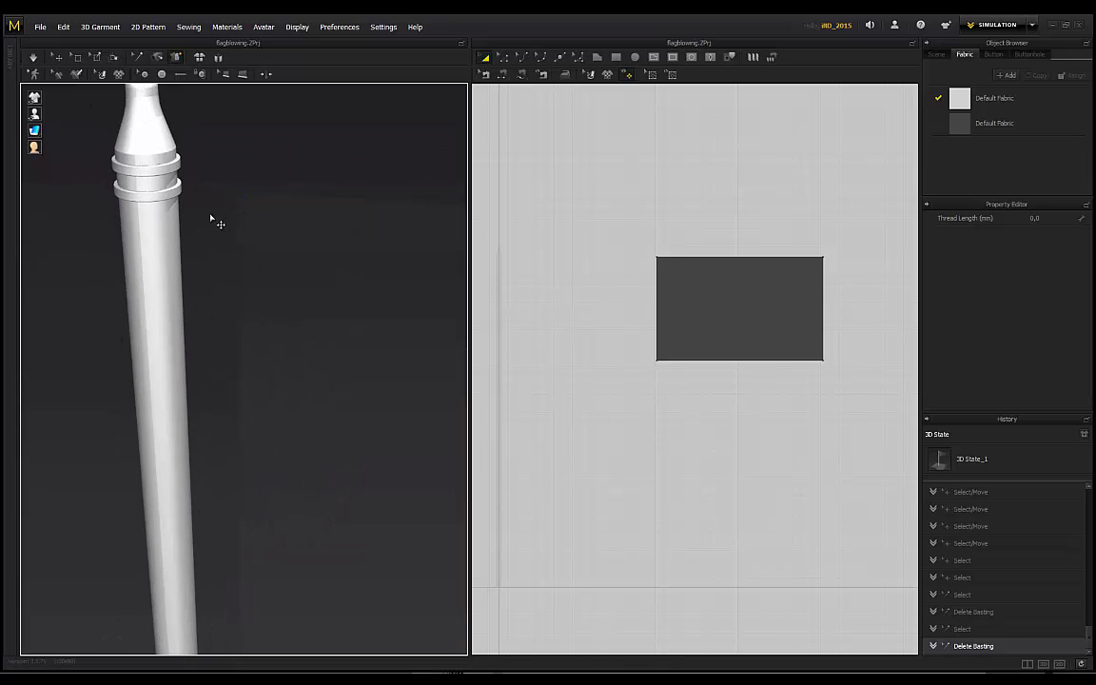
right_drag(217, 186, 231, 254)
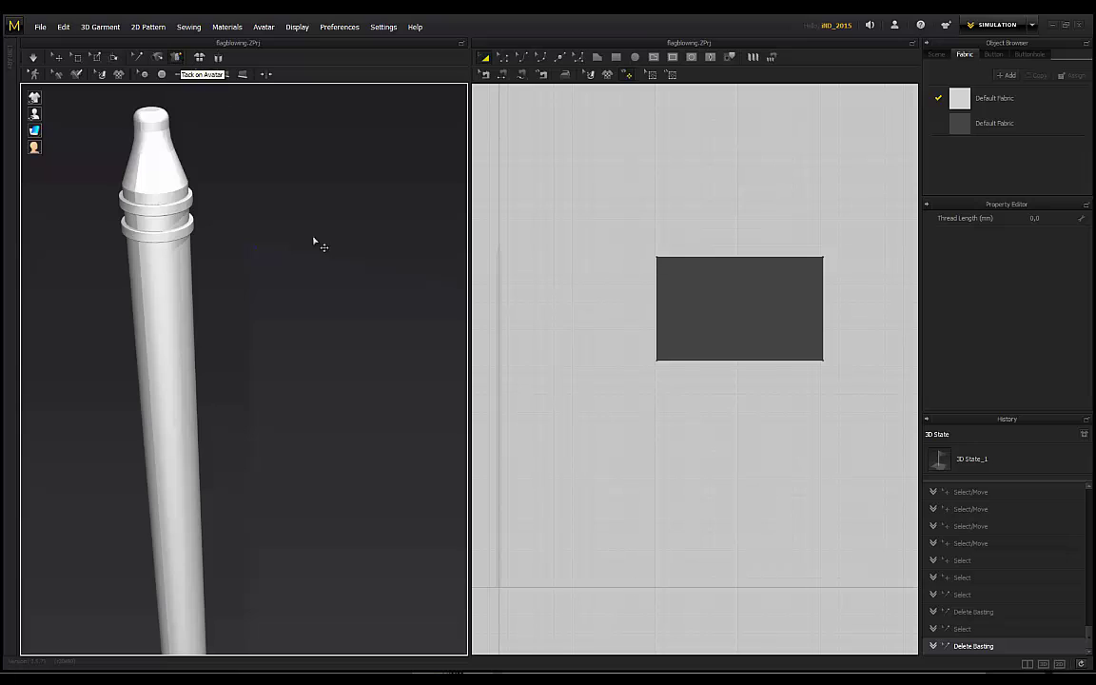
right_drag(315, 244, 257, 188)
click(259, 189)
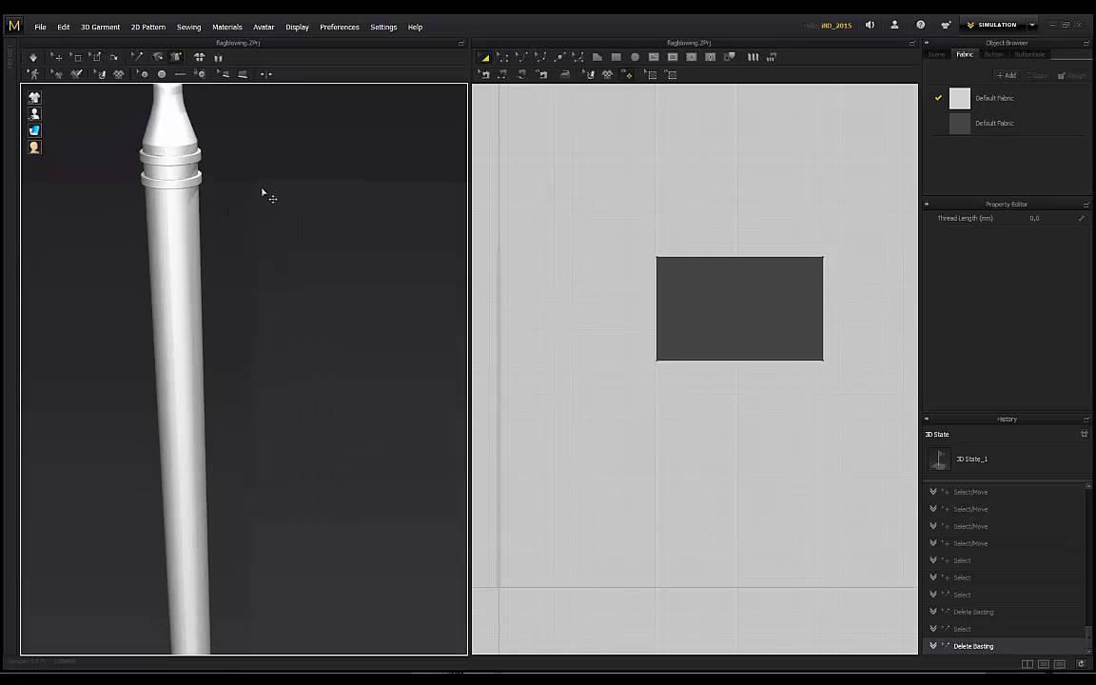
right_drag(238, 159, 232, 149)
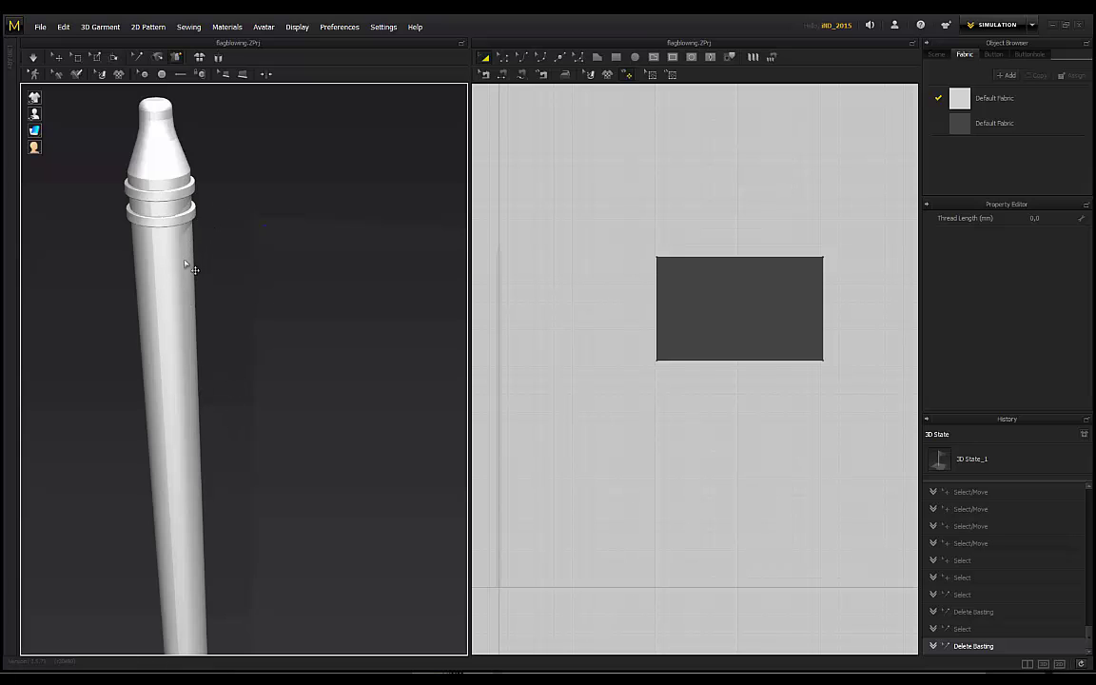
click(161, 268)
right_drag(264, 203, 149, 193)
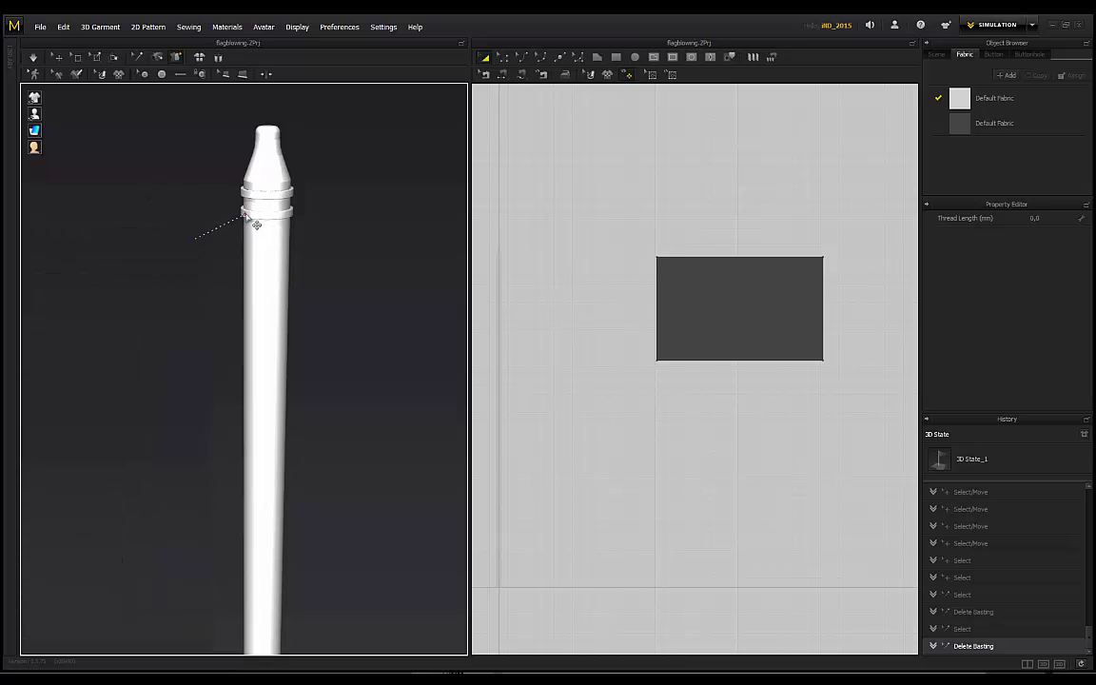
click(246, 214)
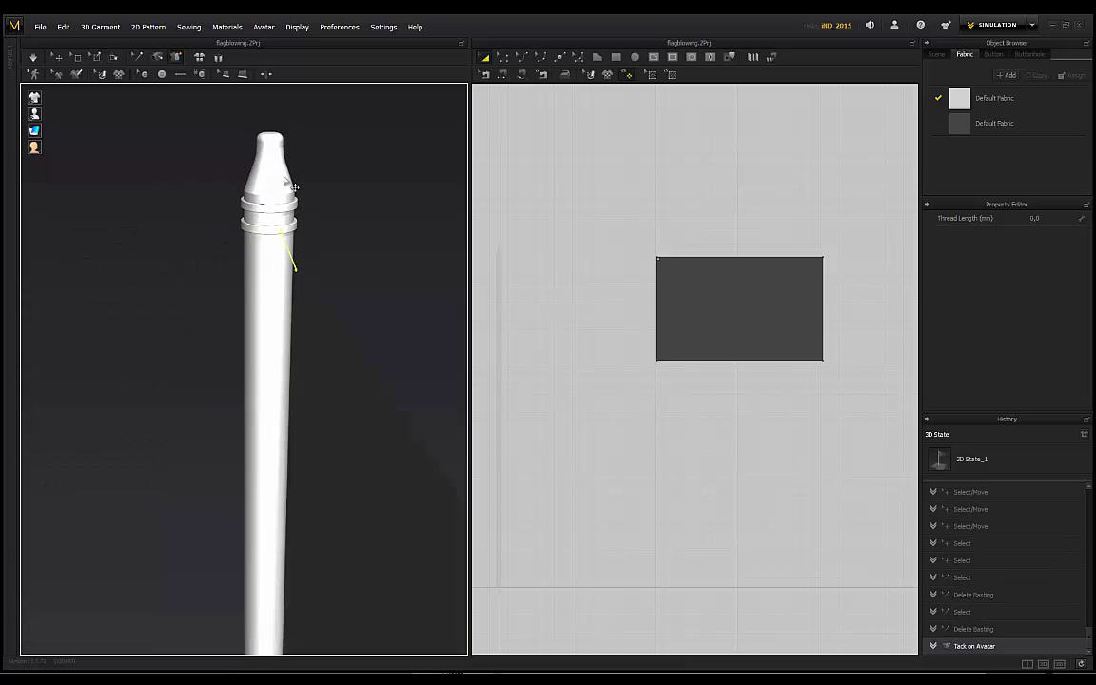
click(338, 222)
middle_drag(350, 205, 244, 163)
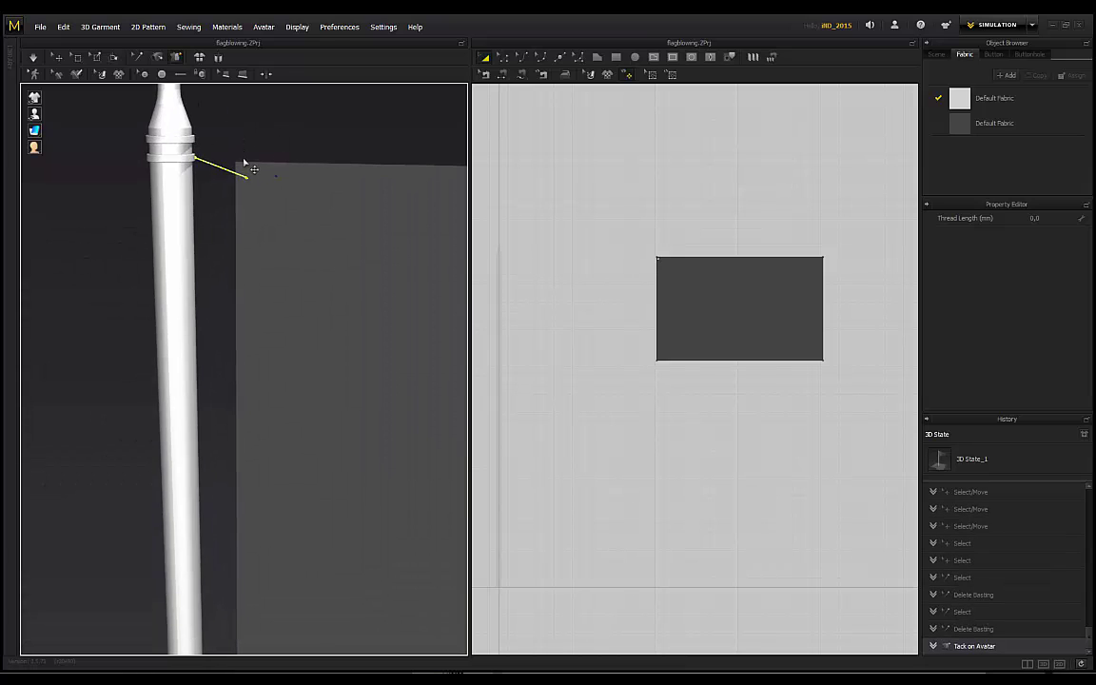
key(ctrl+z)
Tack the flag's upper and lower inner corners to the matching upper and lower pole rings with Tack on Avatar.
click(240, 169)
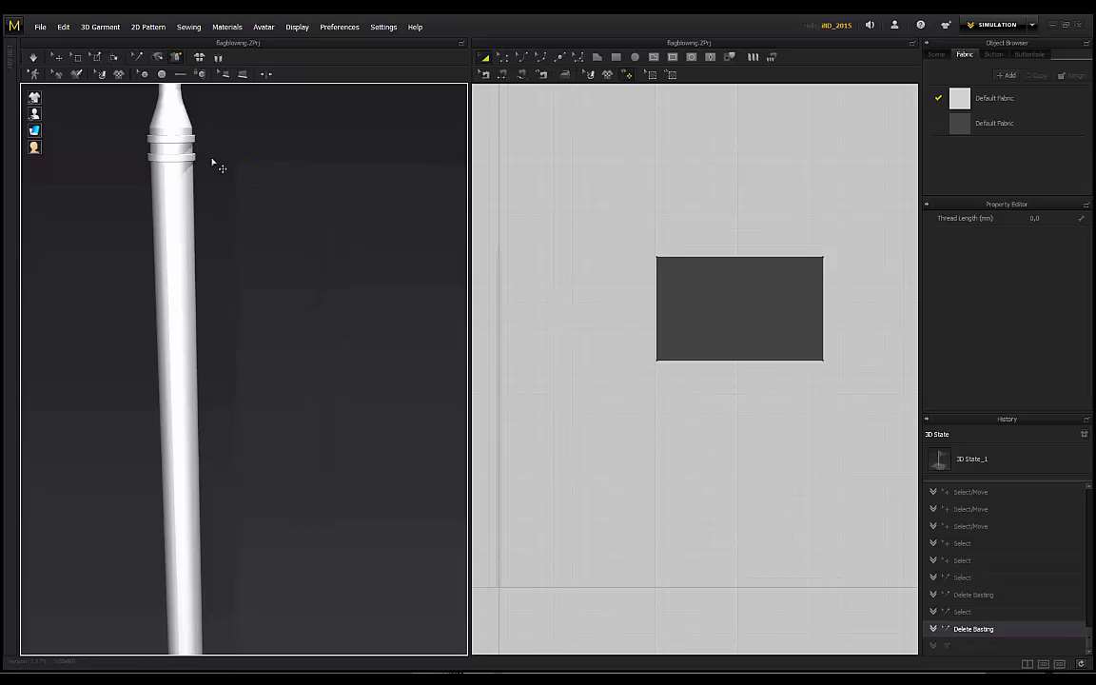
click(191, 159)
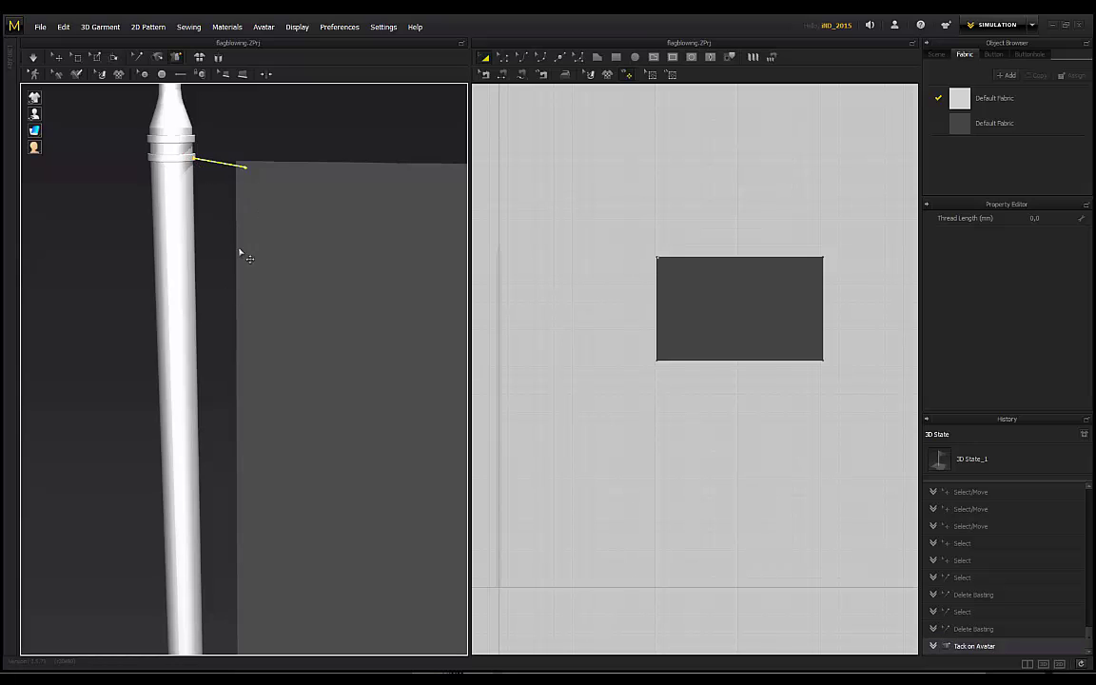
middle_drag(238, 409, 243, 224)
middle_drag(254, 428, 281, 252)
scroll(281, 251, down, 3)
scroll(286, 276, up, 4)
middle_drag(293, 302, 251, 319)
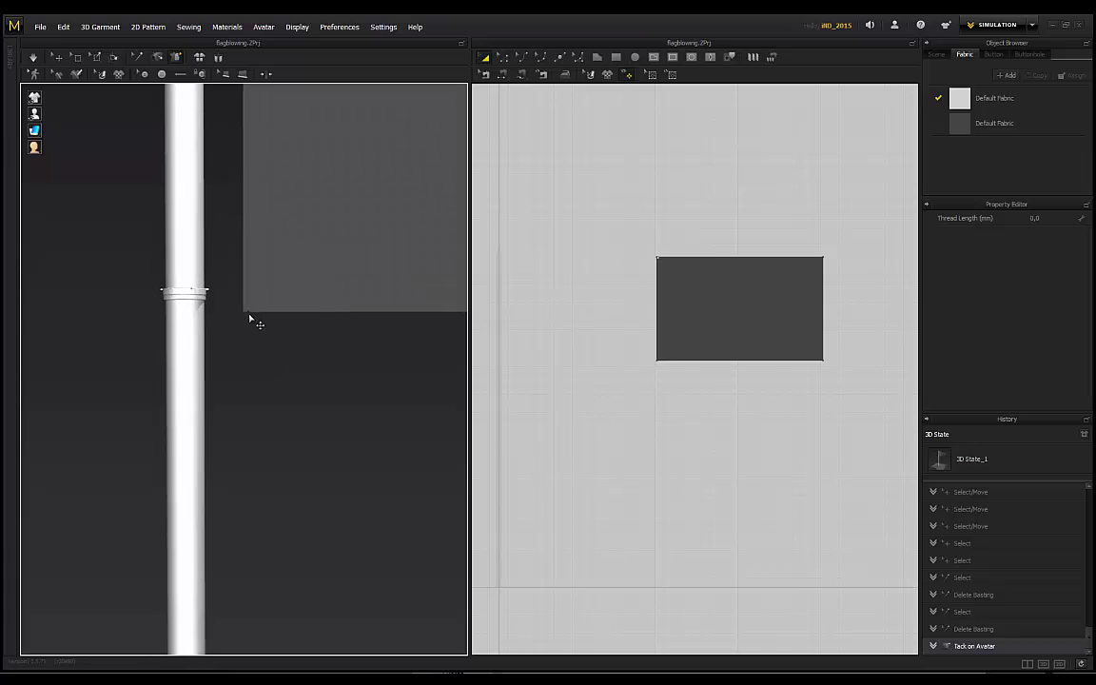
click(203, 297)
scroll(244, 338, down, 4)
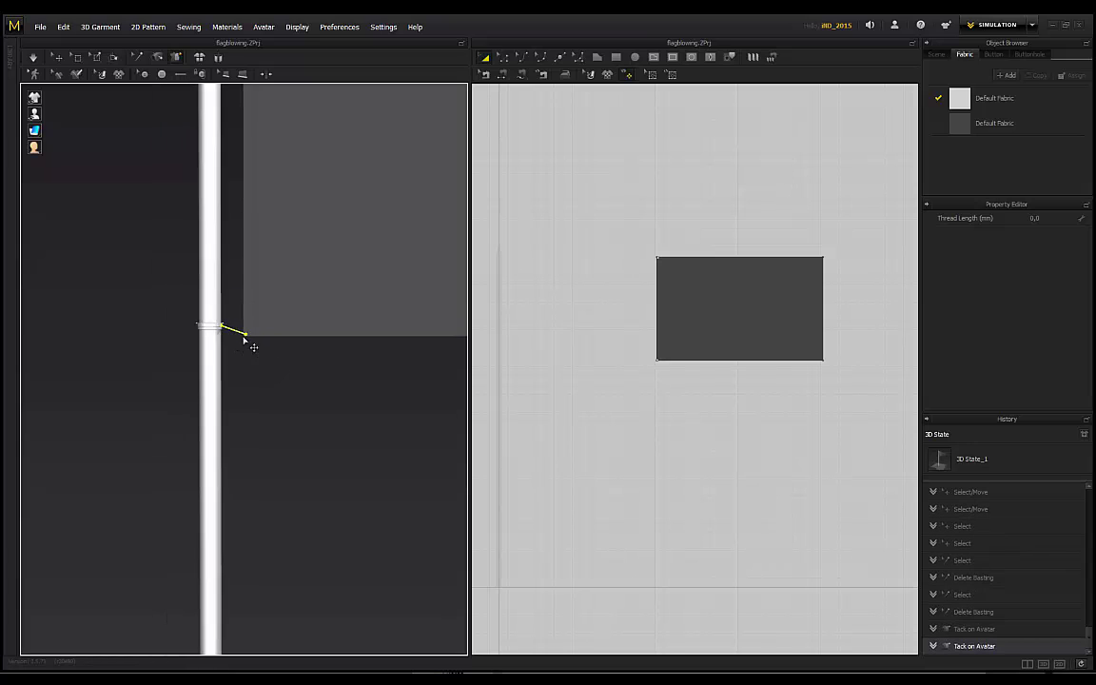
Run the simulation with the flag tacked to the pole and the wind active.
middle_drag(309, 383, 282, 436)
middle_drag(271, 274, 264, 316)
scroll(247, 276, down, 2)
click(34, 57)
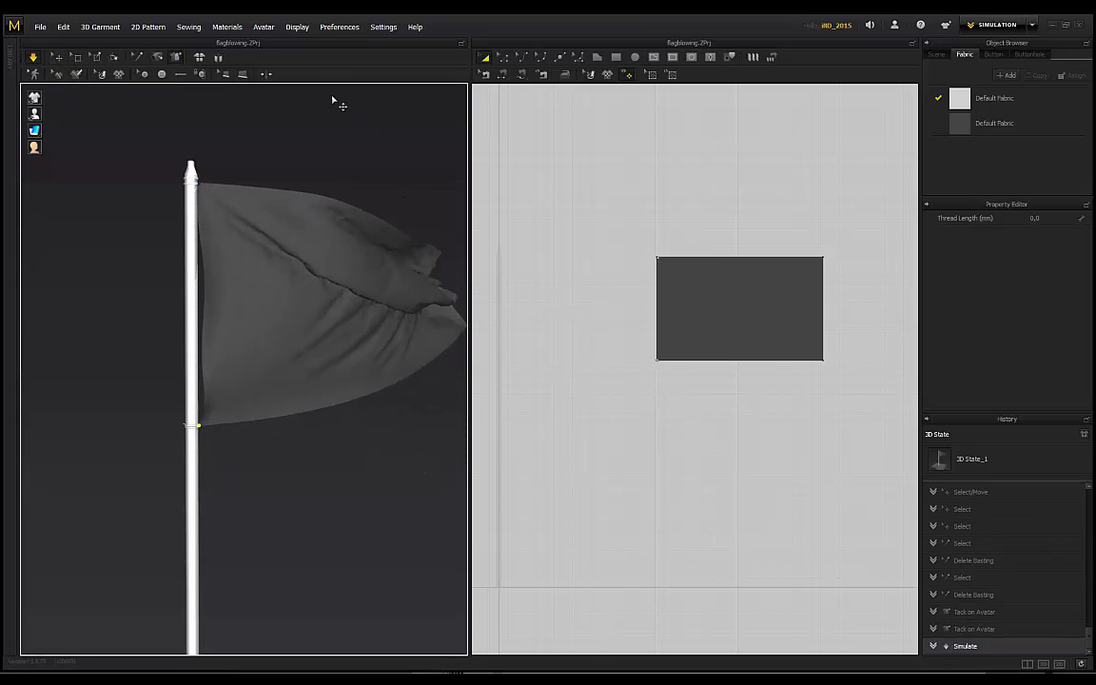
scroll(289, 155, down, 2)
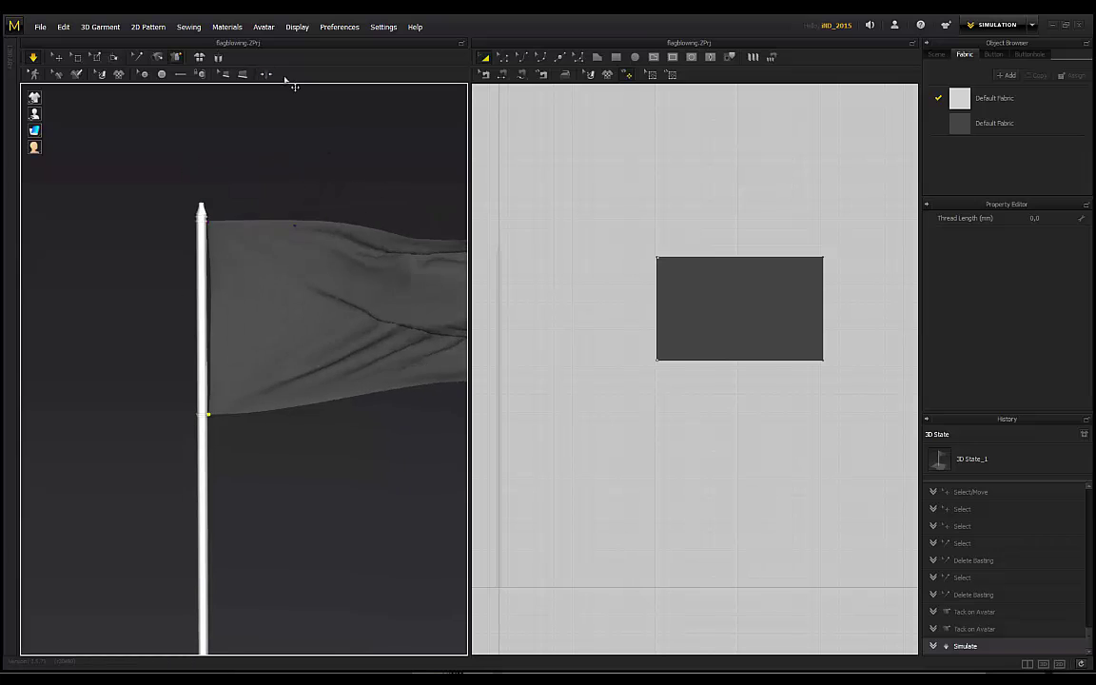
Show the wind controller in the 3D view and stop the simulation.
click(340, 27)
mouse_move(297, 26)
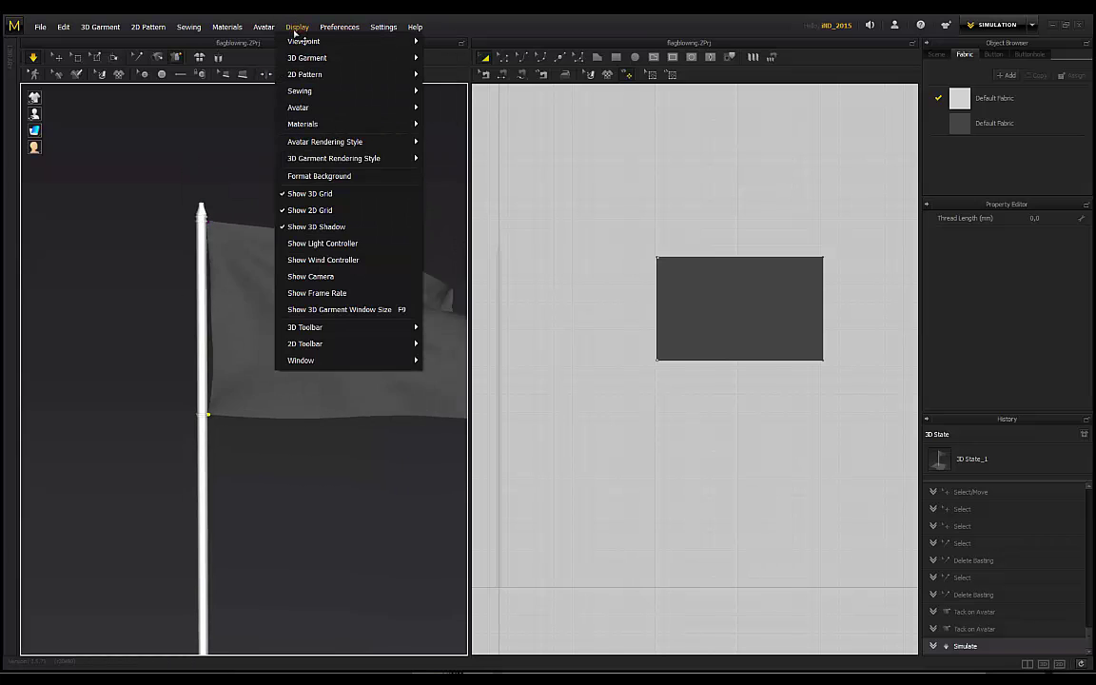
click(324, 260)
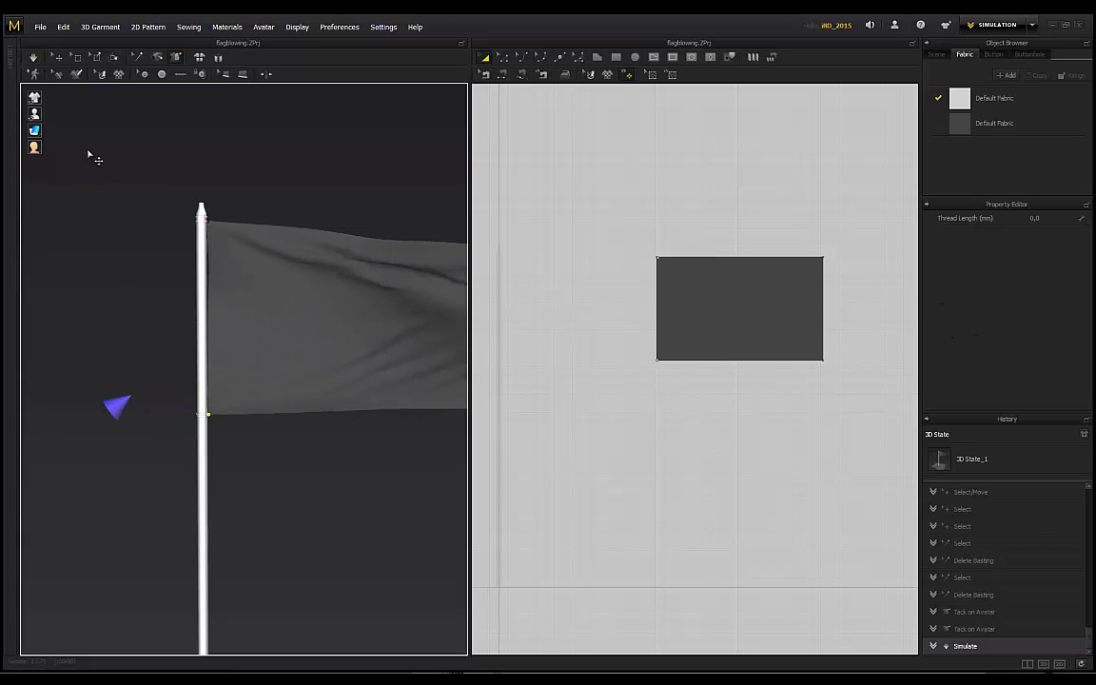
right_drag(89, 154, 96, 211)
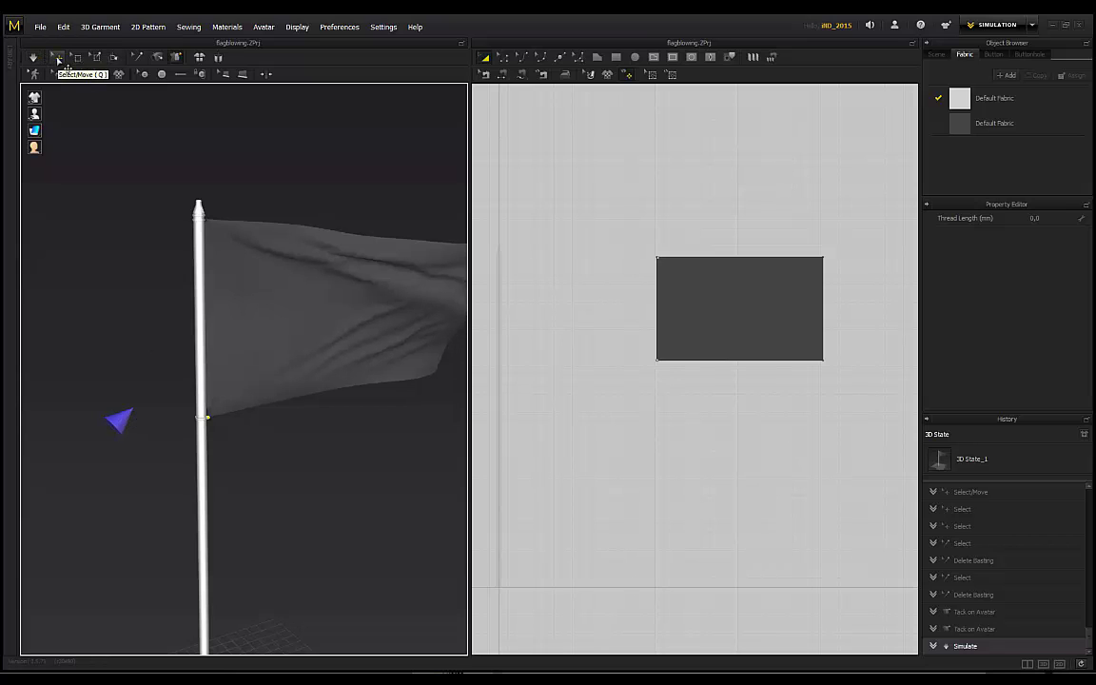
Deactivate the wind in the wind controller's properties and deselect the controller.
click(57, 57)
click(117, 419)
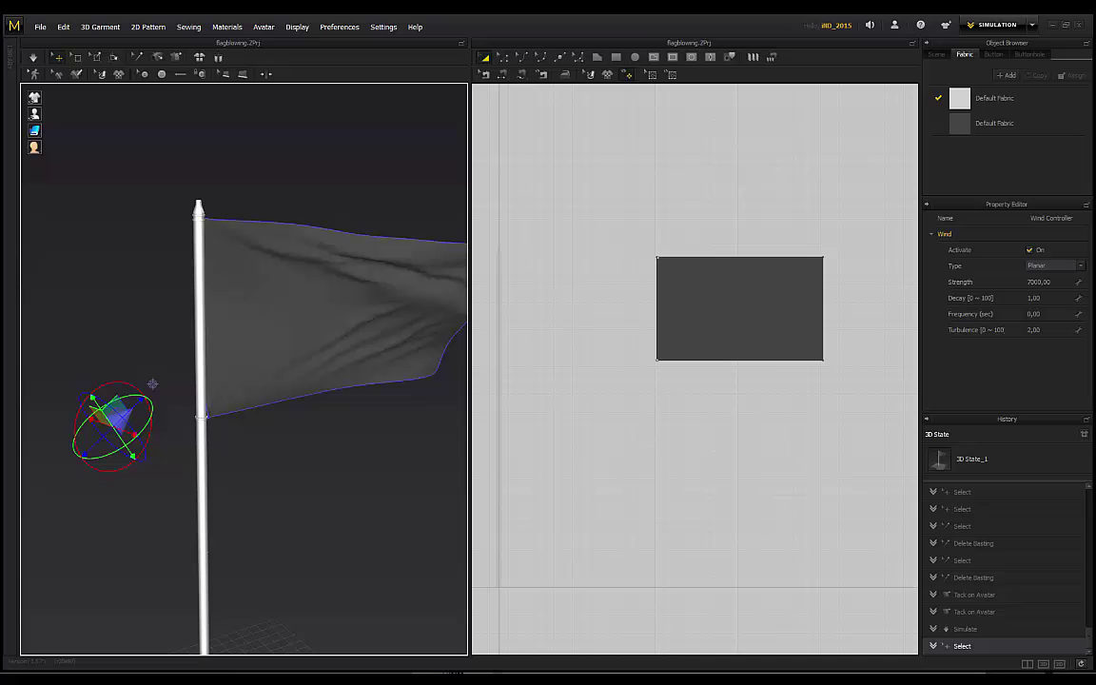
click(1029, 250)
click(368, 183)
Simulate the flag without wind so that it drops against the pole.
right_drag(303, 173, 242, 143)
middle_drag(242, 142, 176, 114)
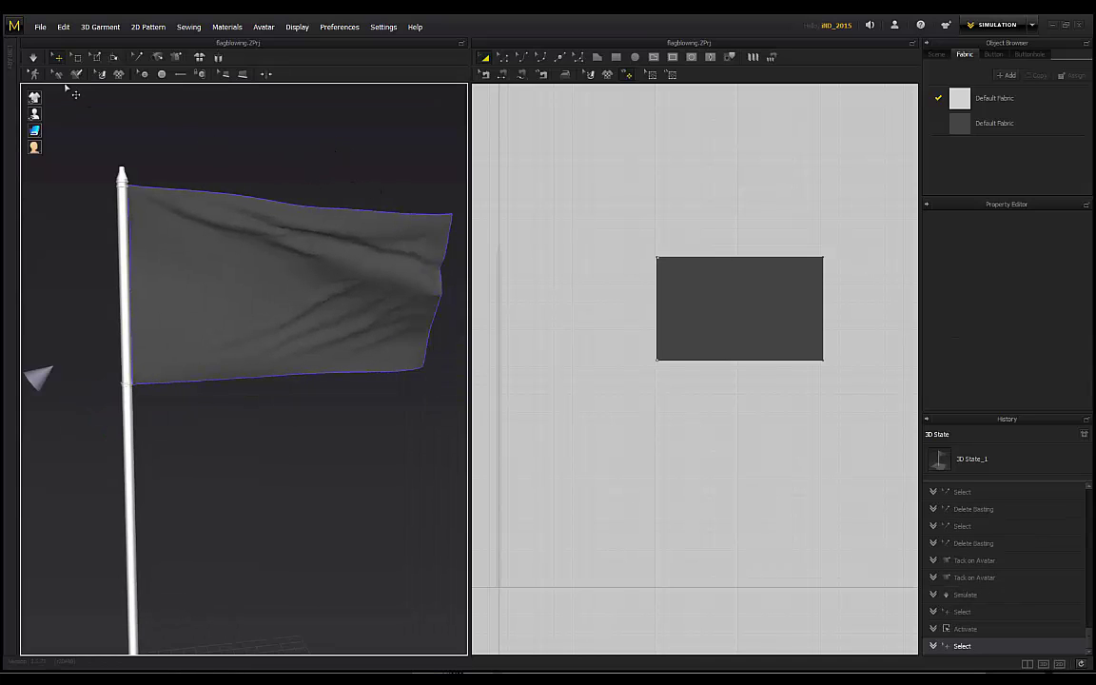
key(space)
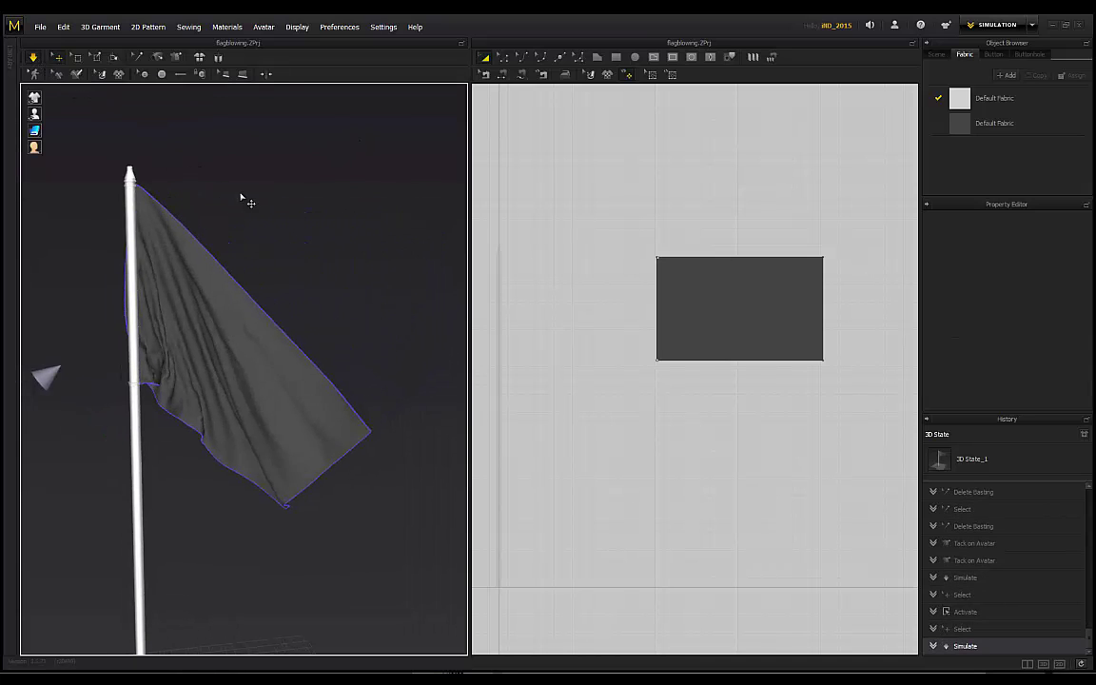
scroll(238, 194, up, 2)
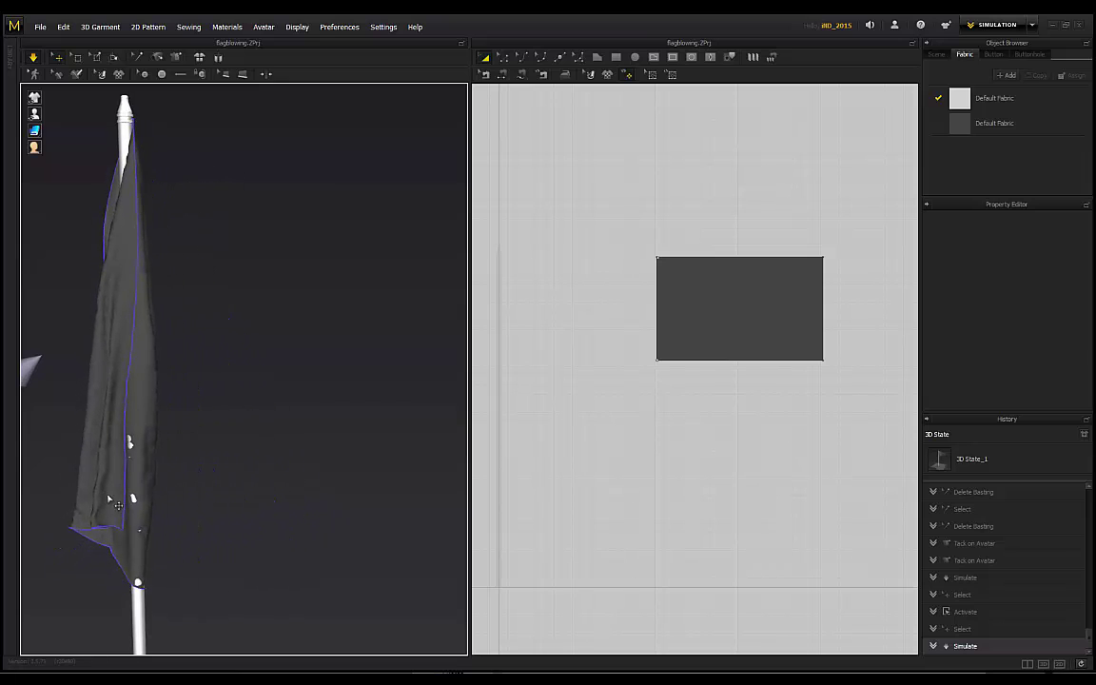
Pull the hanging flag's free end away from the pole during simulation until it spreads out, then stop simulating and deselect it.
drag(108, 496, 202, 473)
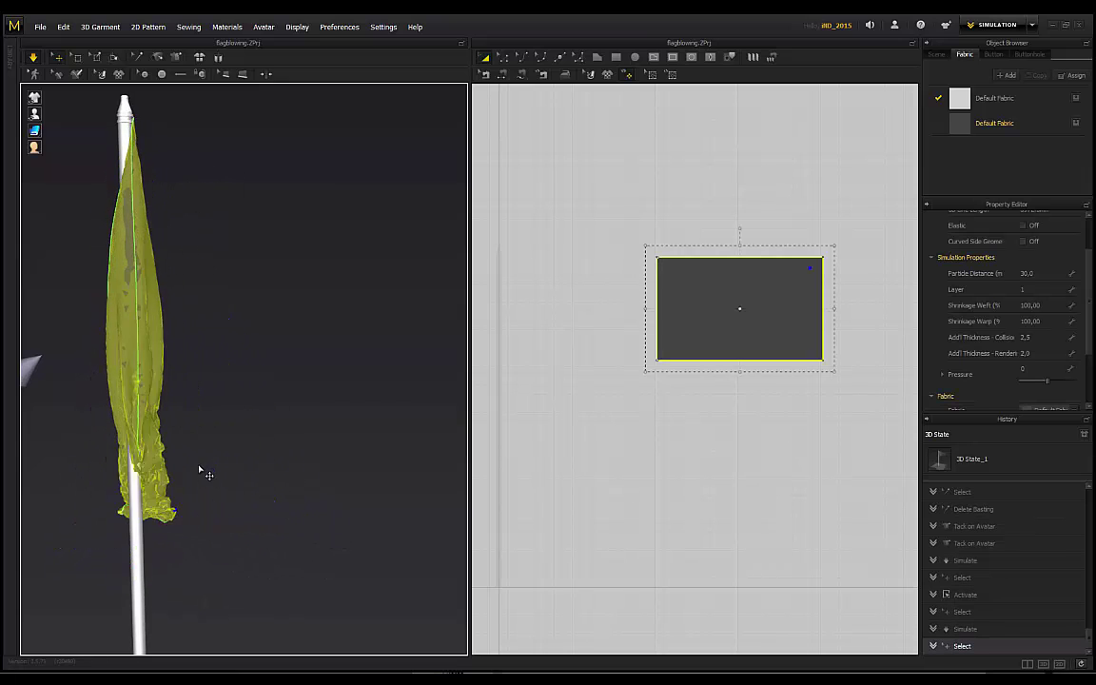
scroll(187, 391, down, 2)
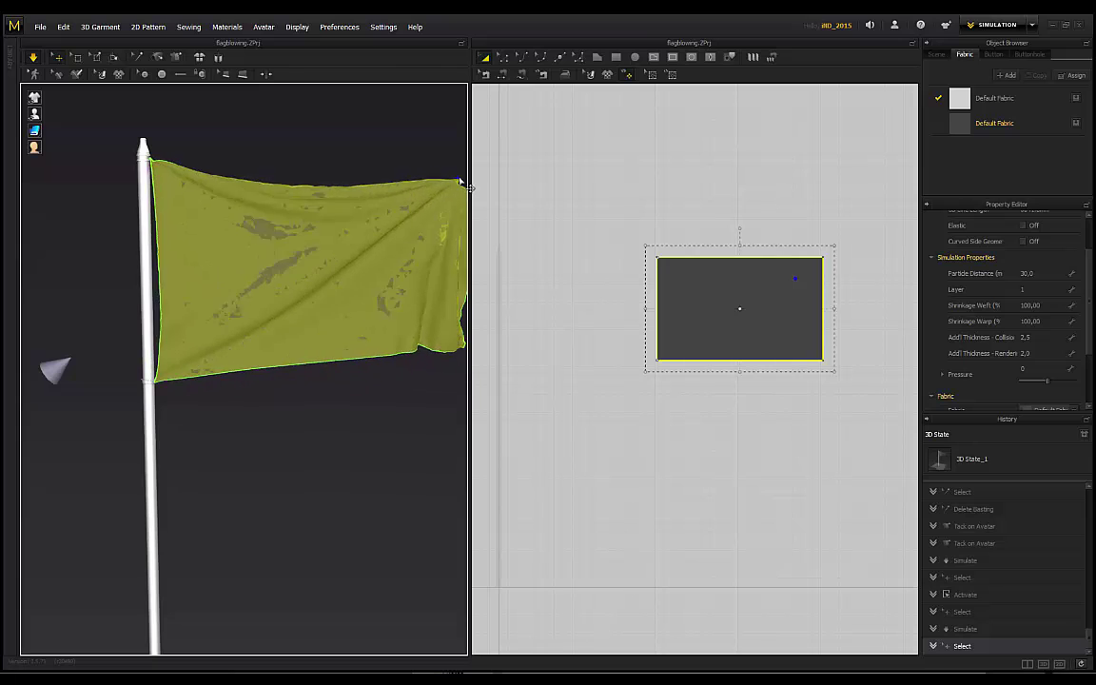
click(278, 155)
right_drag(277, 159, 164, 233)
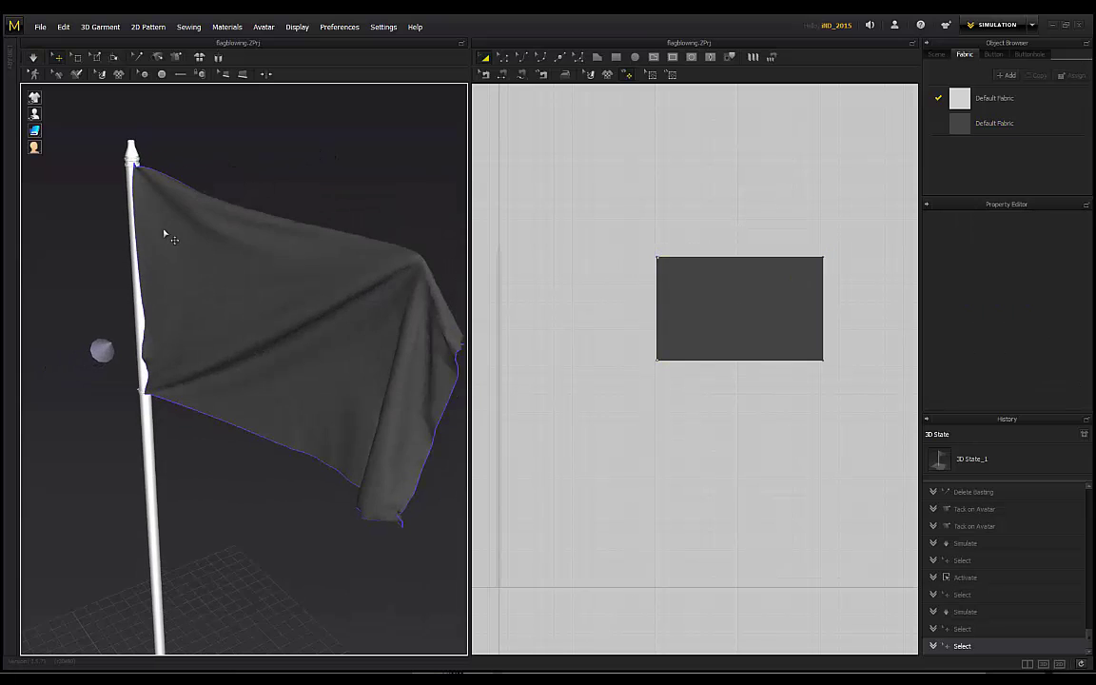
Examine the spread flag, its tacked corners and the wind controller from several angles.
scroll(237, 245, up, 2)
right_drag(237, 245, 107, 344)
scroll(147, 421, up, 5)
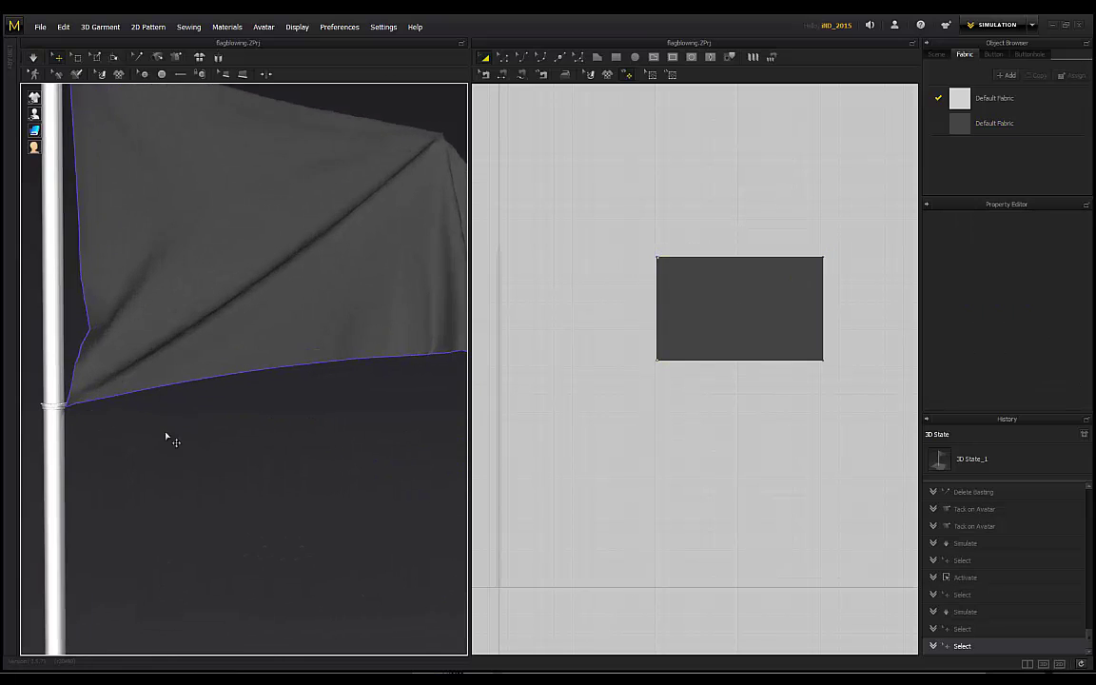
scroll(139, 432, down, 4)
right_drag(161, 172, 186, 255)
scroll(128, 207, up, 3)
right_drag(166, 301, 206, 239)
scroll(193, 288, down, 4)
scroll(193, 298, down, 3)
right_drag(257, 369, 235, 316)
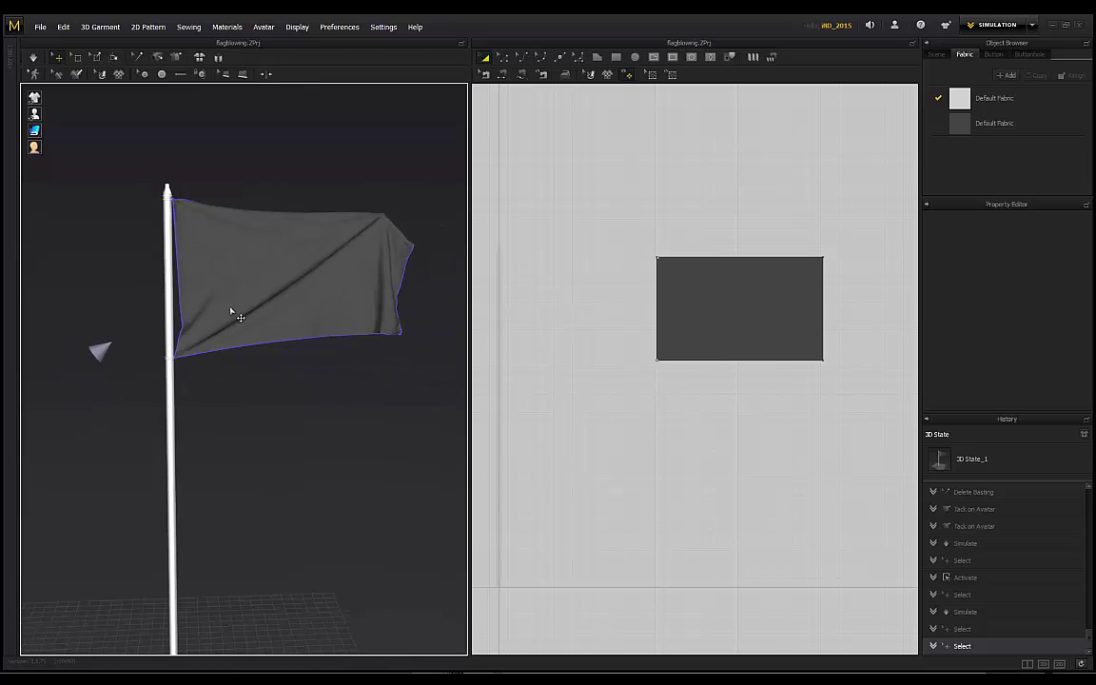
middle_drag(245, 352, 248, 324)
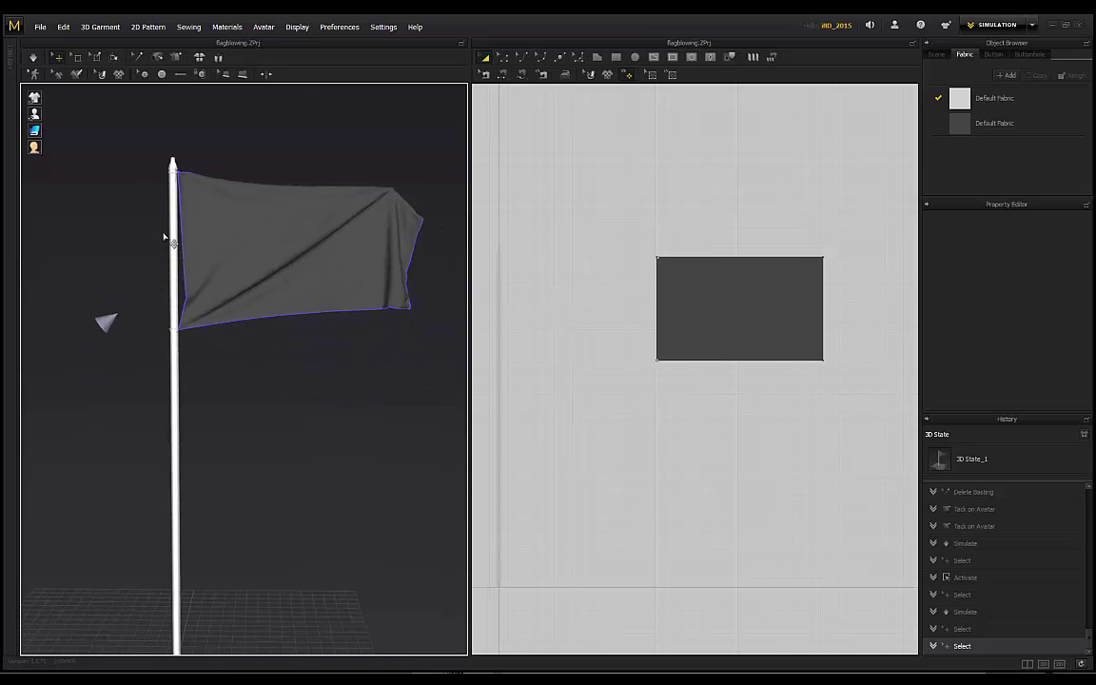
scroll(157, 261, up, 3)
right_drag(140, 297, 181, 286)
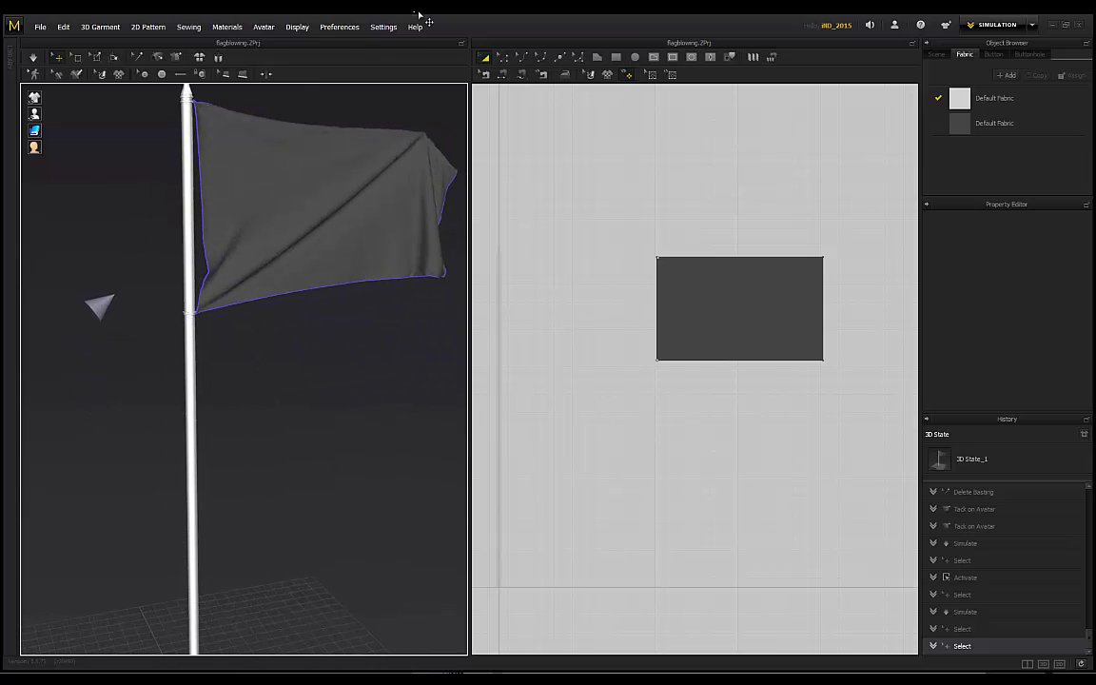
middle_drag(91, 169, 115, 184)
scroll(115, 184, up, 1)
Check the wind controller's display option and select the controller beside the pole to view its Wind properties.
click(297, 27)
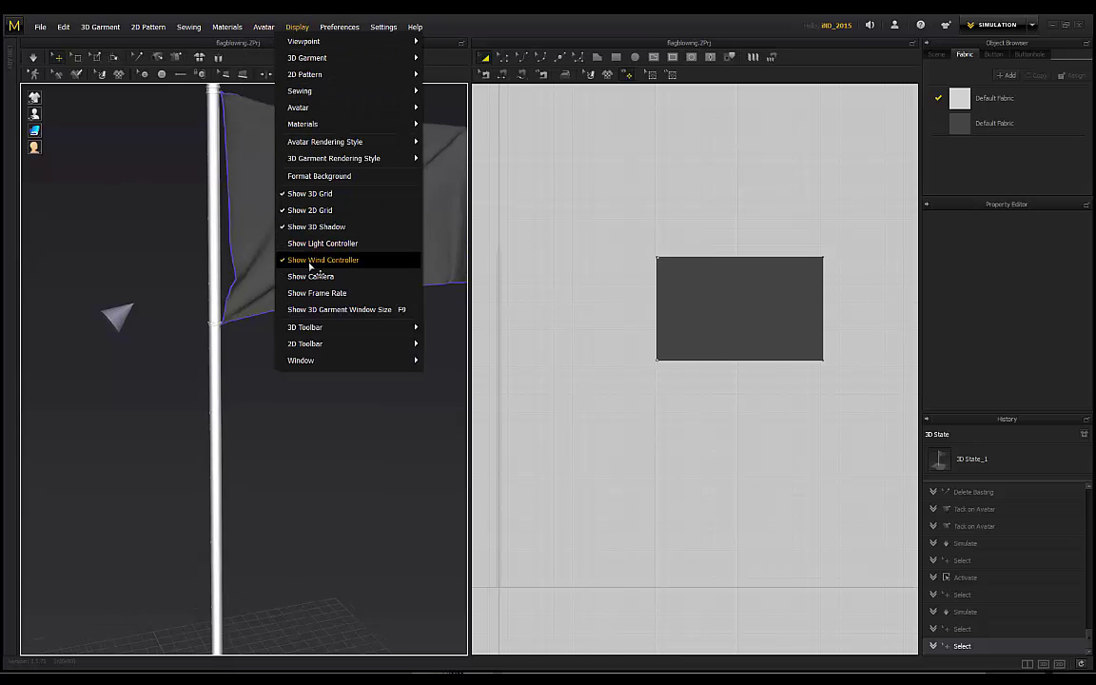
click(153, 320)
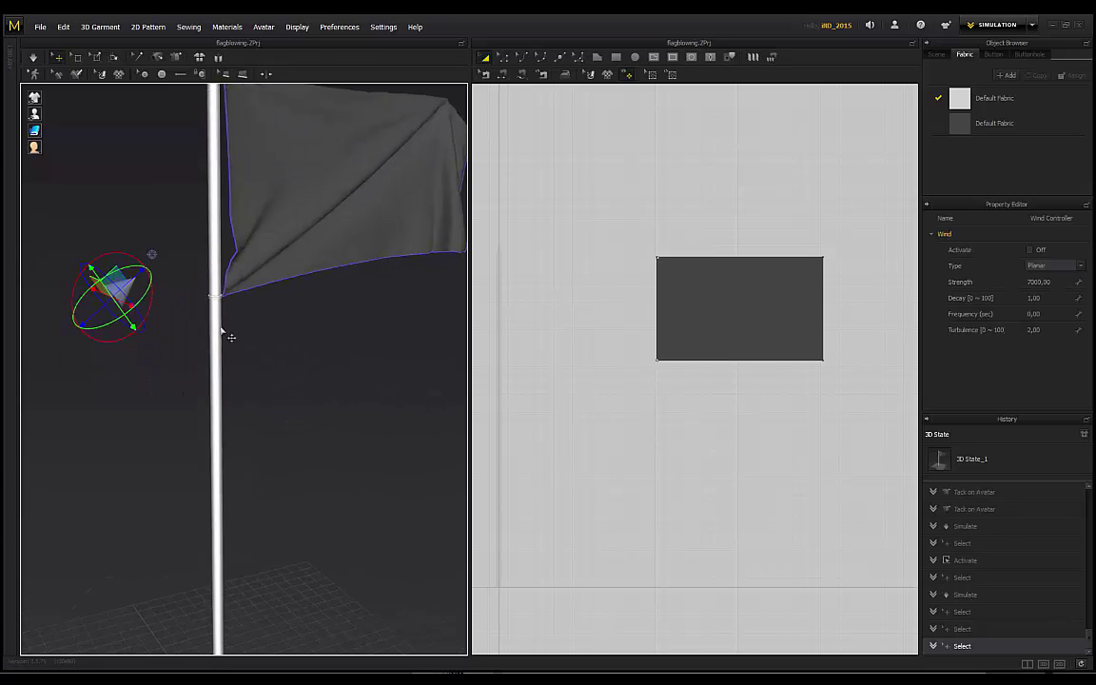
scroll(227, 331, down, 2)
right_drag(310, 545, 153, 338)
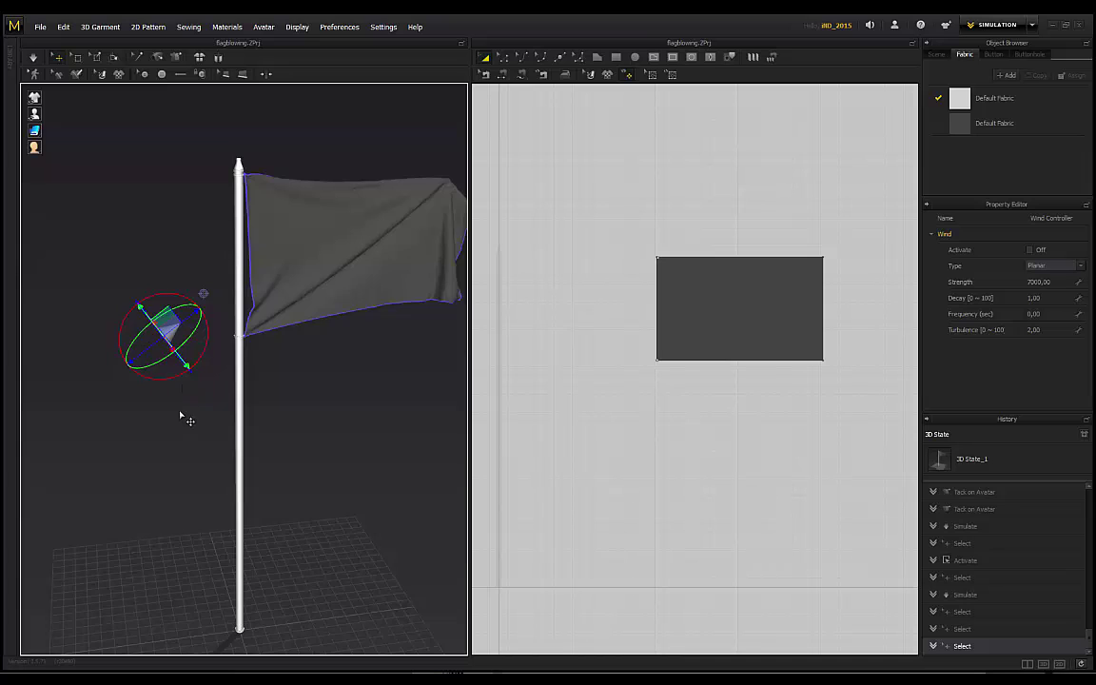
right_drag(183, 417, 115, 318)
right_drag(290, 378, 328, 390)
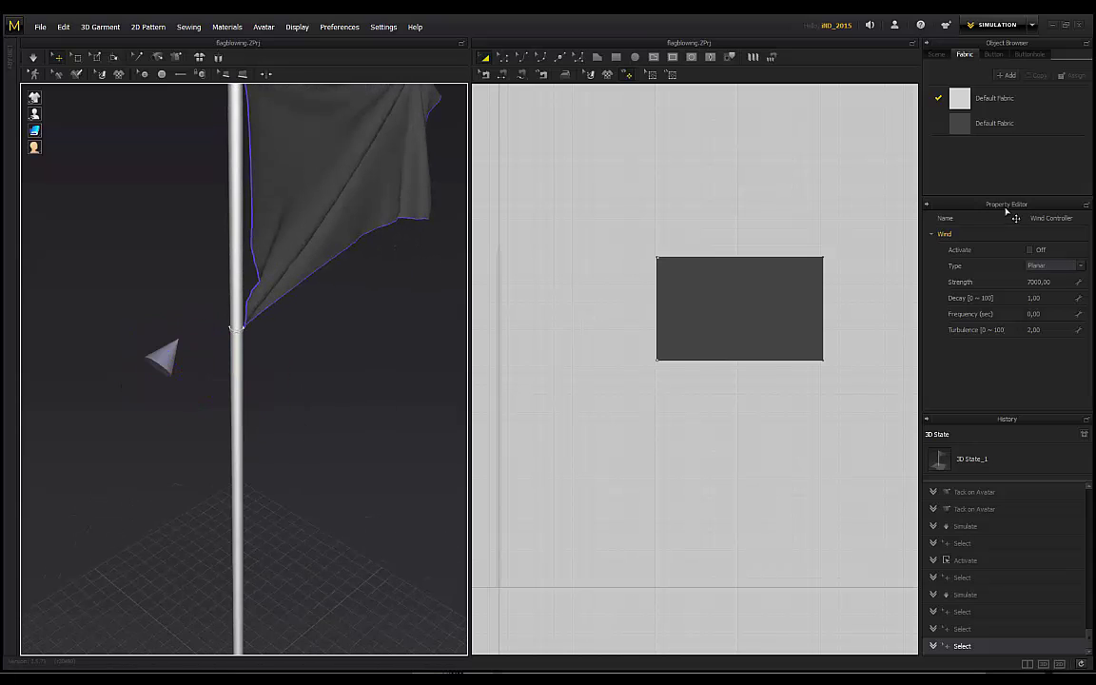
Activate the wind controller and simulate the flag in its wind.
click(1029, 250)
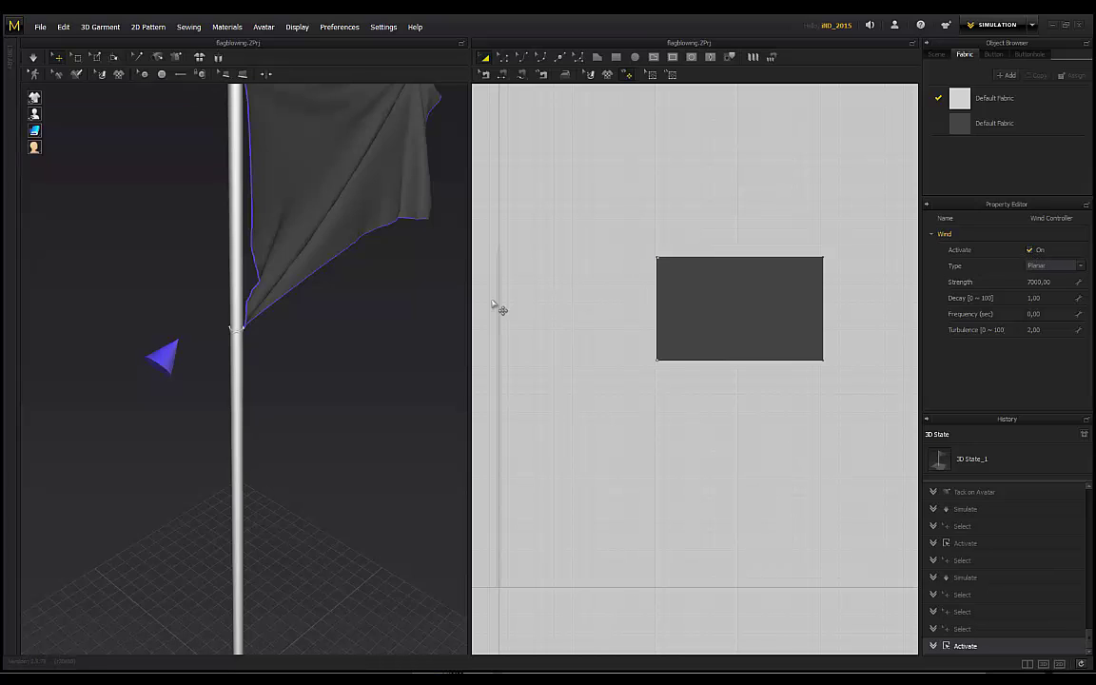
click(167, 357)
click(32, 57)
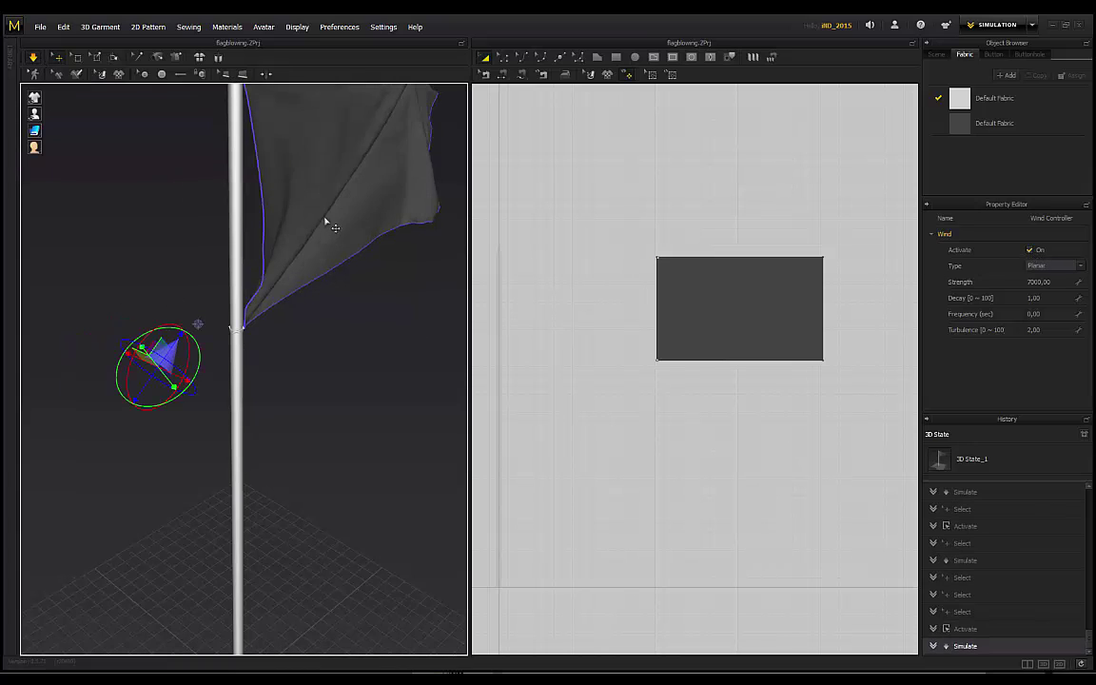
scroll(374, 362, down, 3)
right_drag(312, 352, 363, 396)
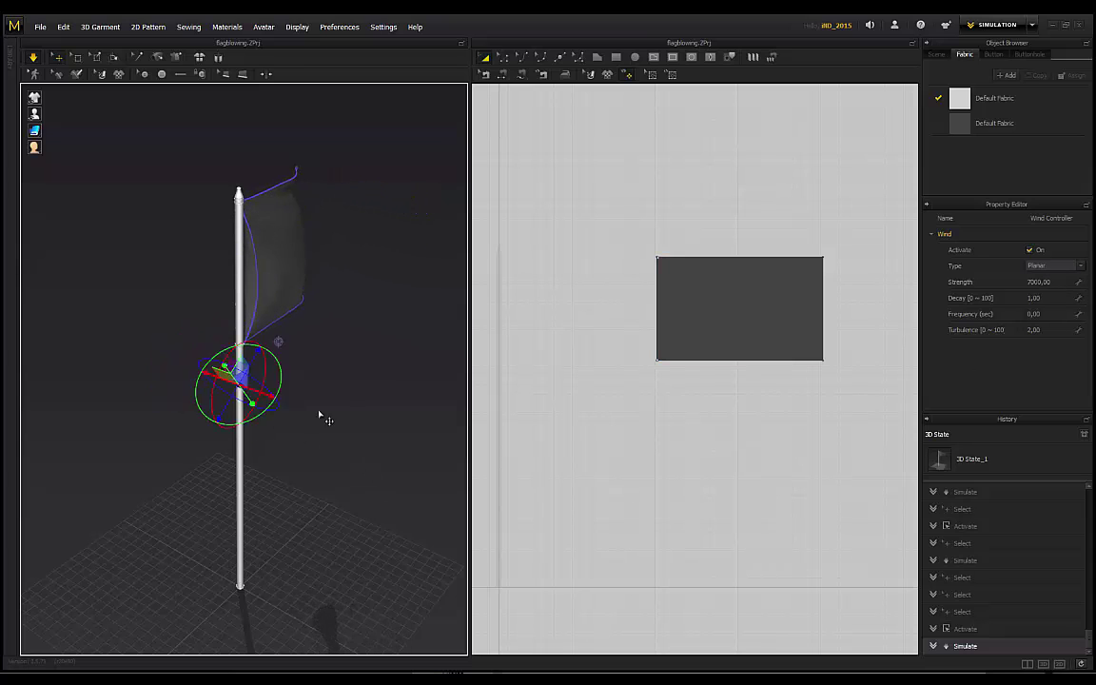
Shift the wind controller sideways past the pole during simulation and check how the flag blows from several angles.
drag(320, 416, 316, 460)
right_drag(362, 471, 222, 451)
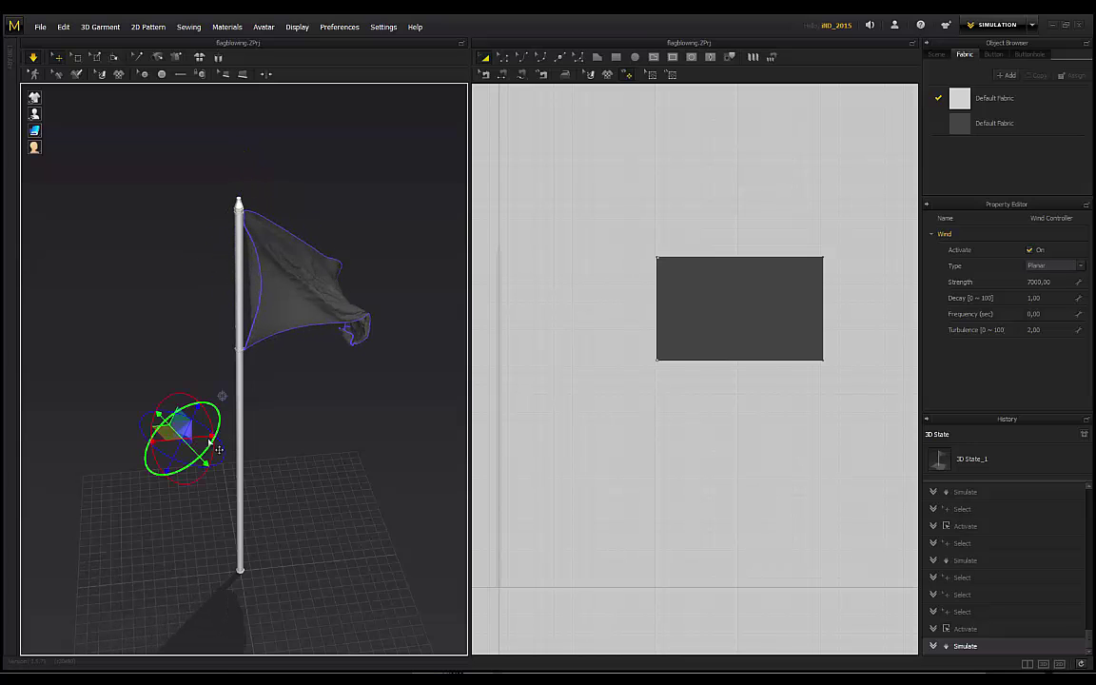
drag(218, 449, 312, 477)
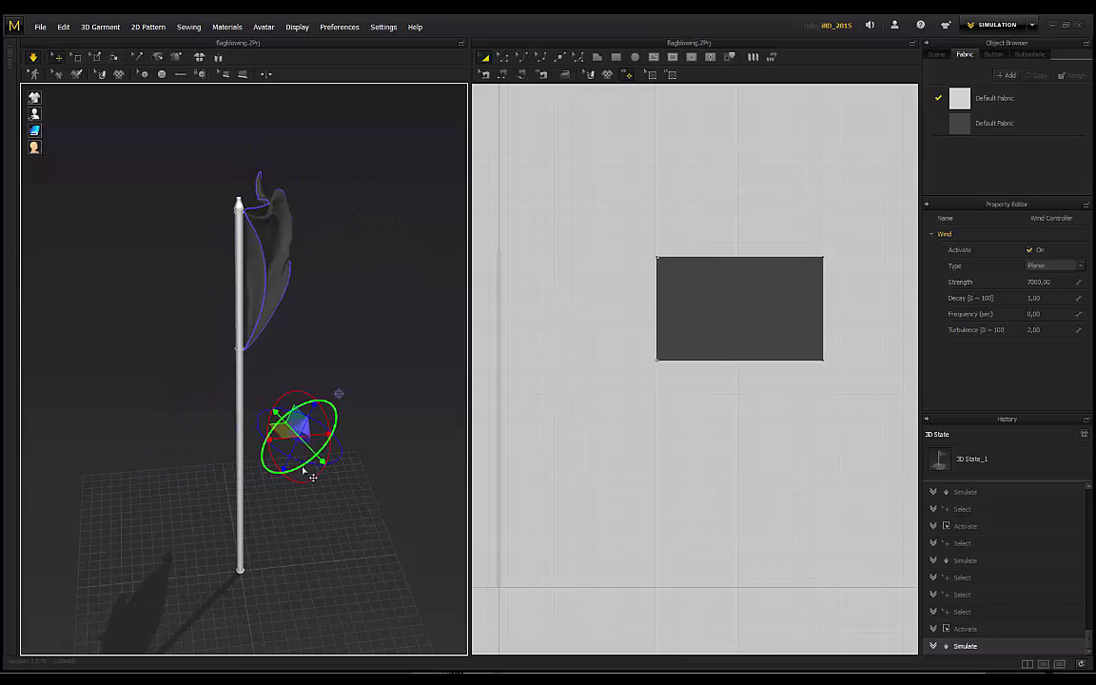
right_drag(362, 325, 371, 454)
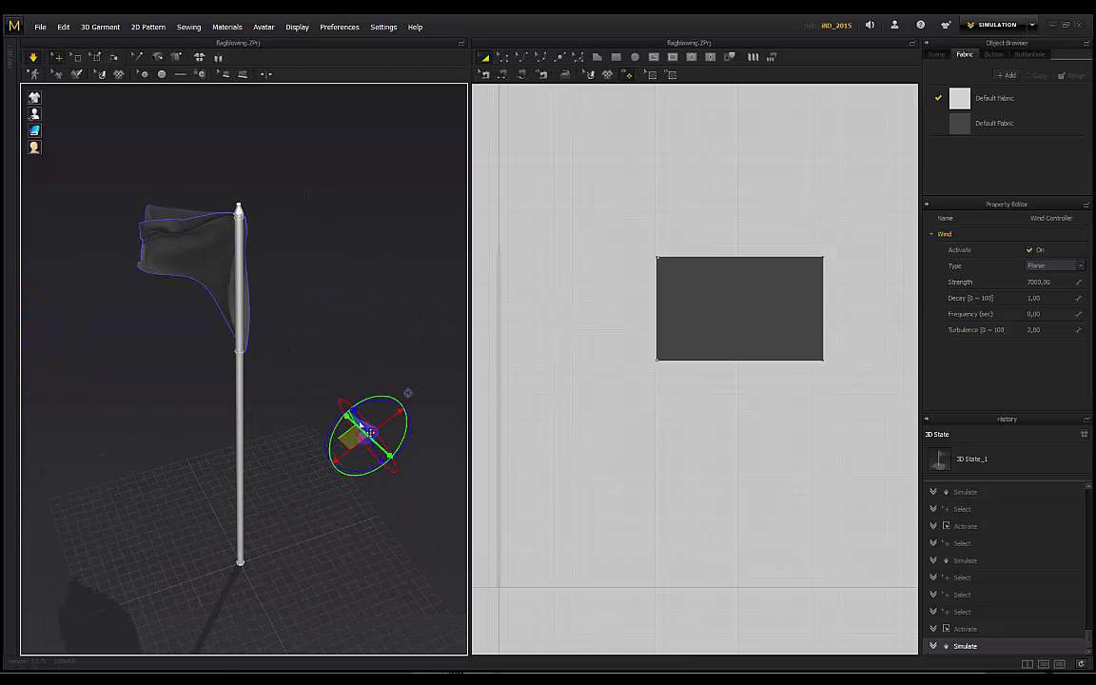
right_drag(377, 369, 122, 405)
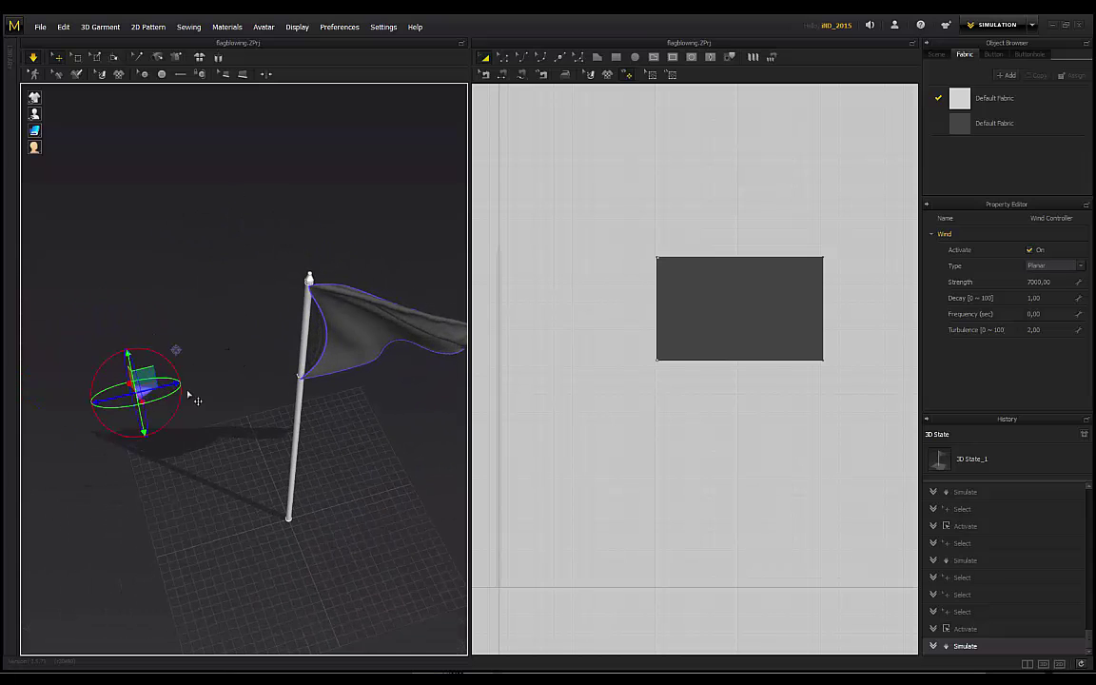
right_drag(189, 394, 249, 333)
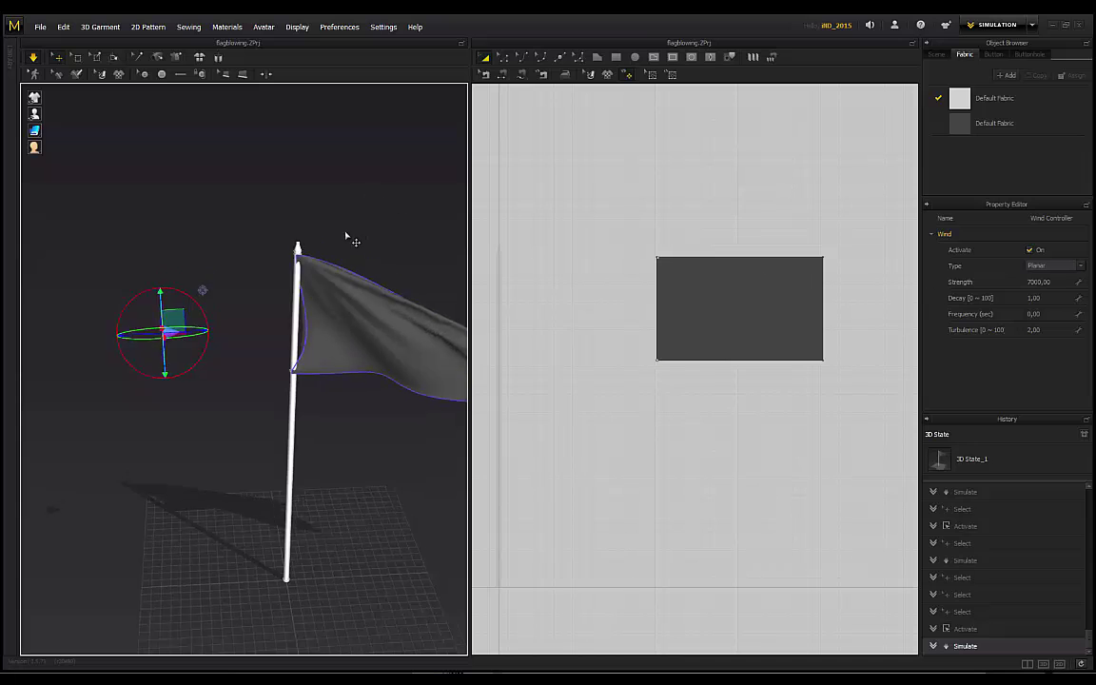
right_drag(348, 237, 645, 277)
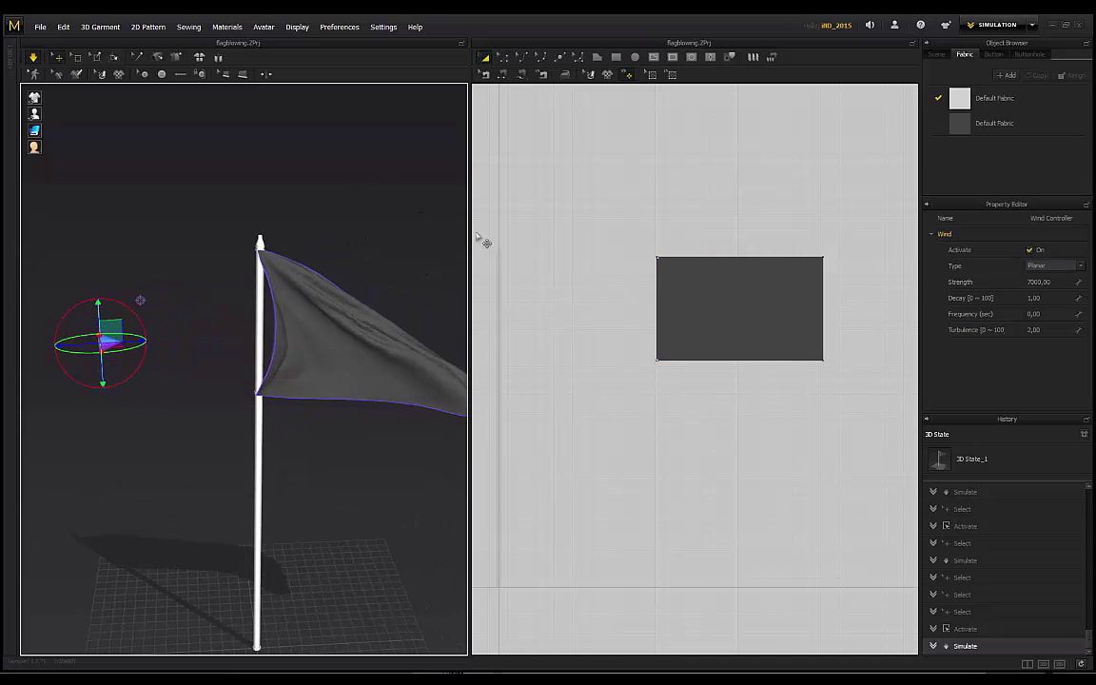
Switch the wind type to Spherical and back to Planar.
click(1080, 265)
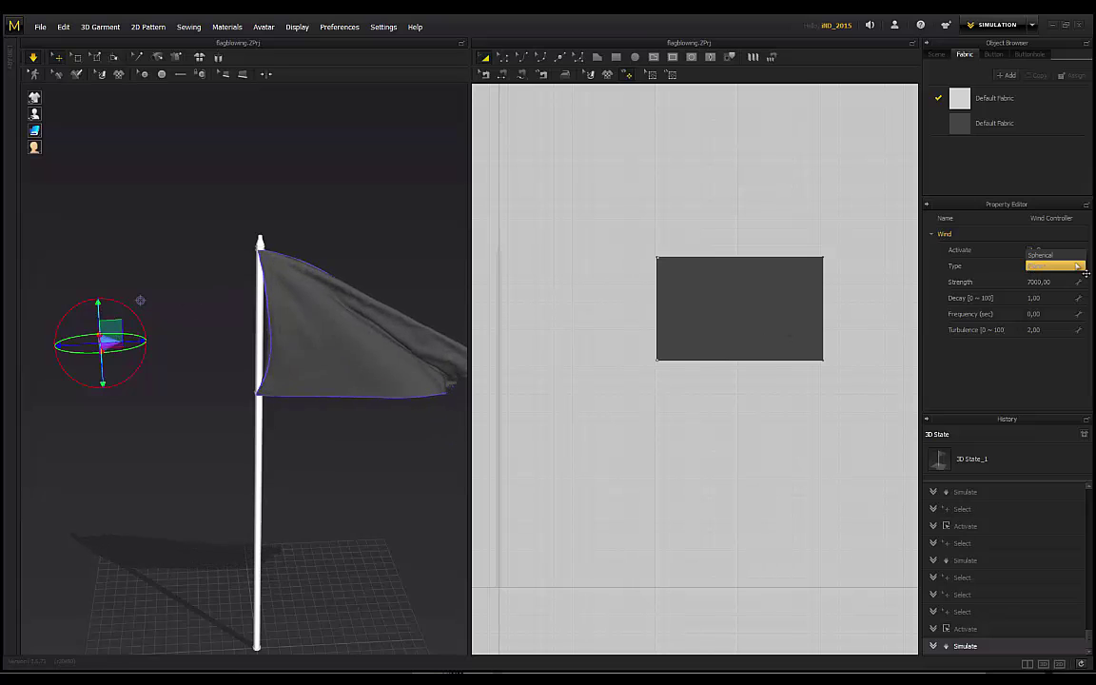
click(1050, 256)
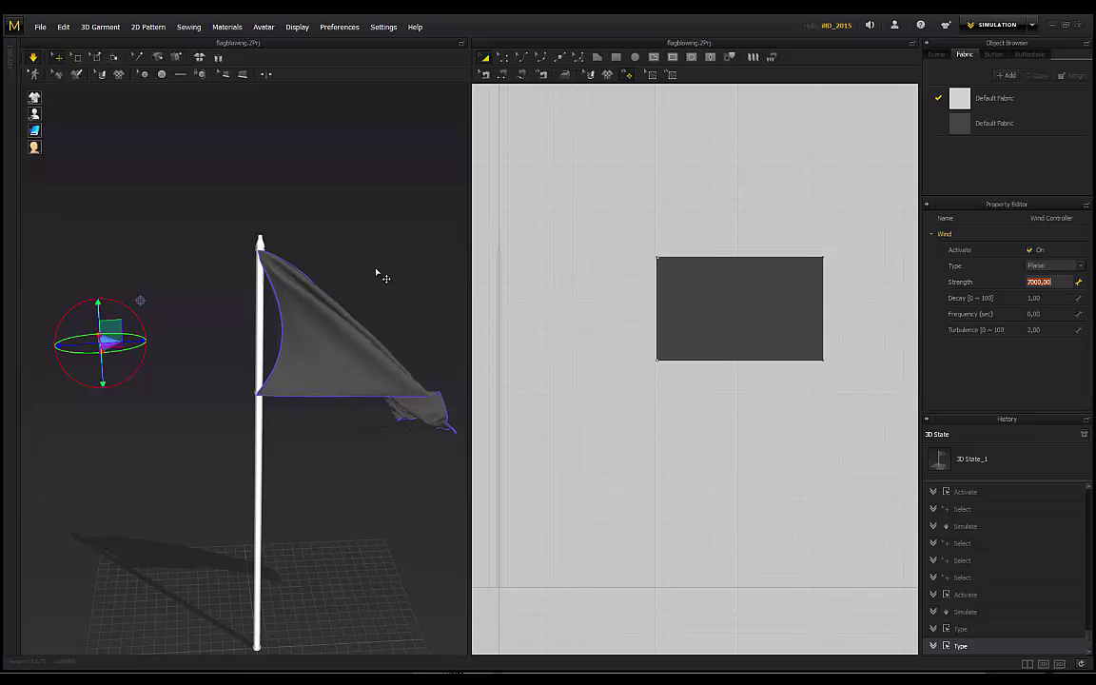
middle_drag(375, 272, 357, 254)
Set the wind controller's strength to 15000.
click(1046, 284)
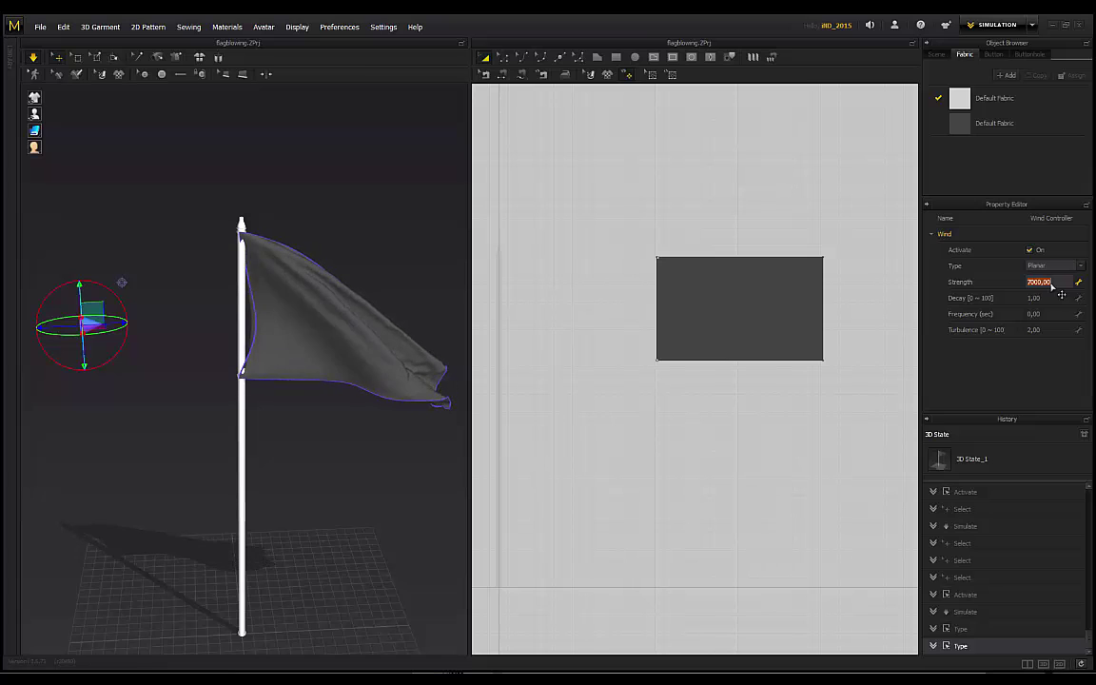
text(15)
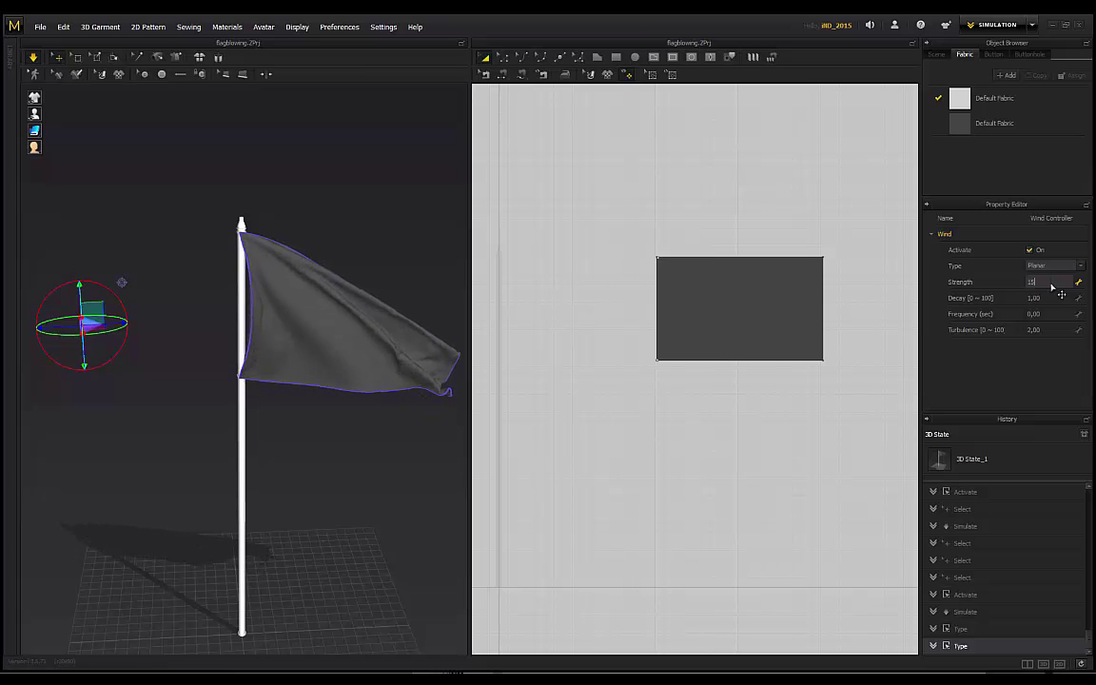
text(000)
key(Return)
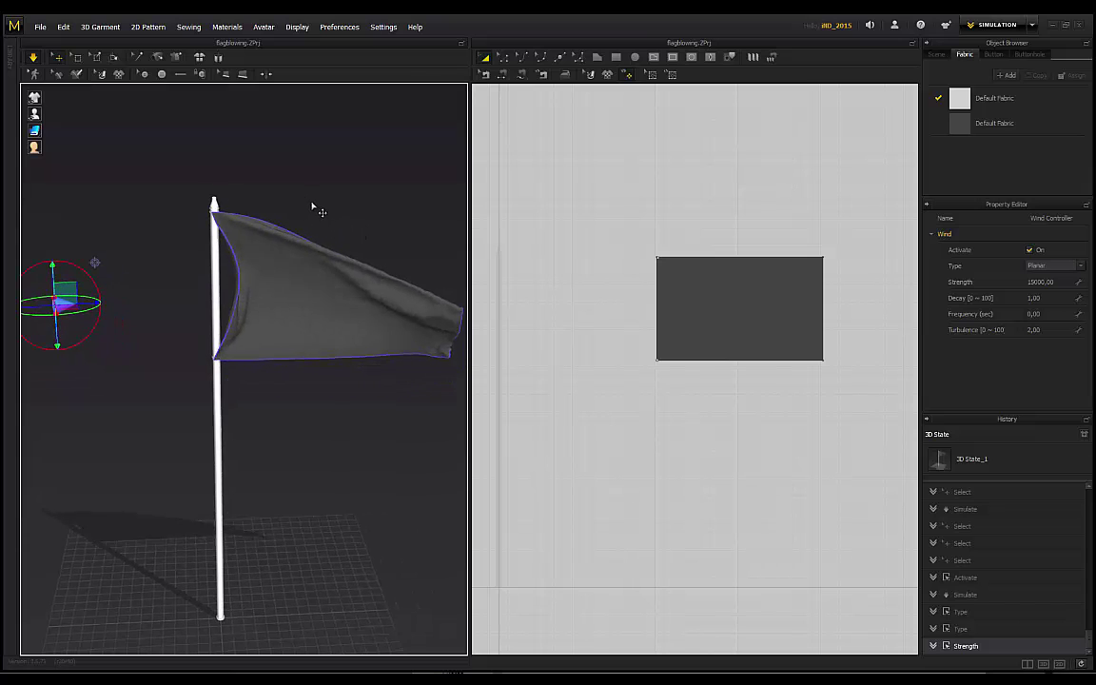
Examine the tacked corners and the blowing flag up close and from several angles under the stronger wind.
scroll(204, 319, up, 5)
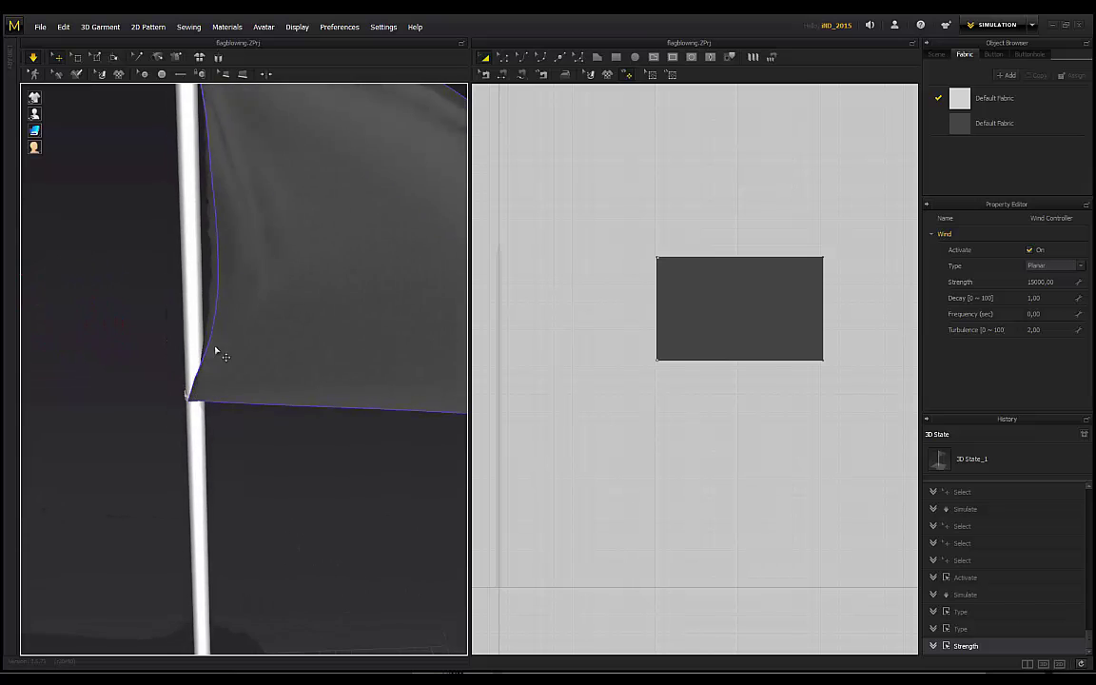
scroll(245, 252, down, 3)
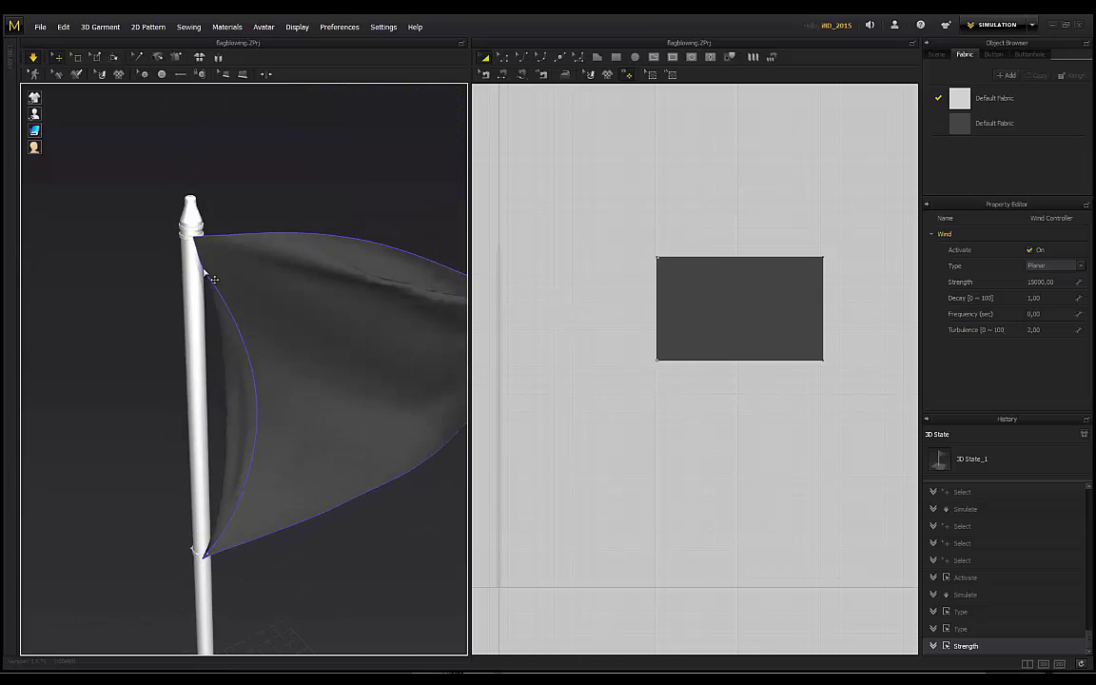
scroll(276, 338, down, 3)
middle_drag(303, 352, 240, 278)
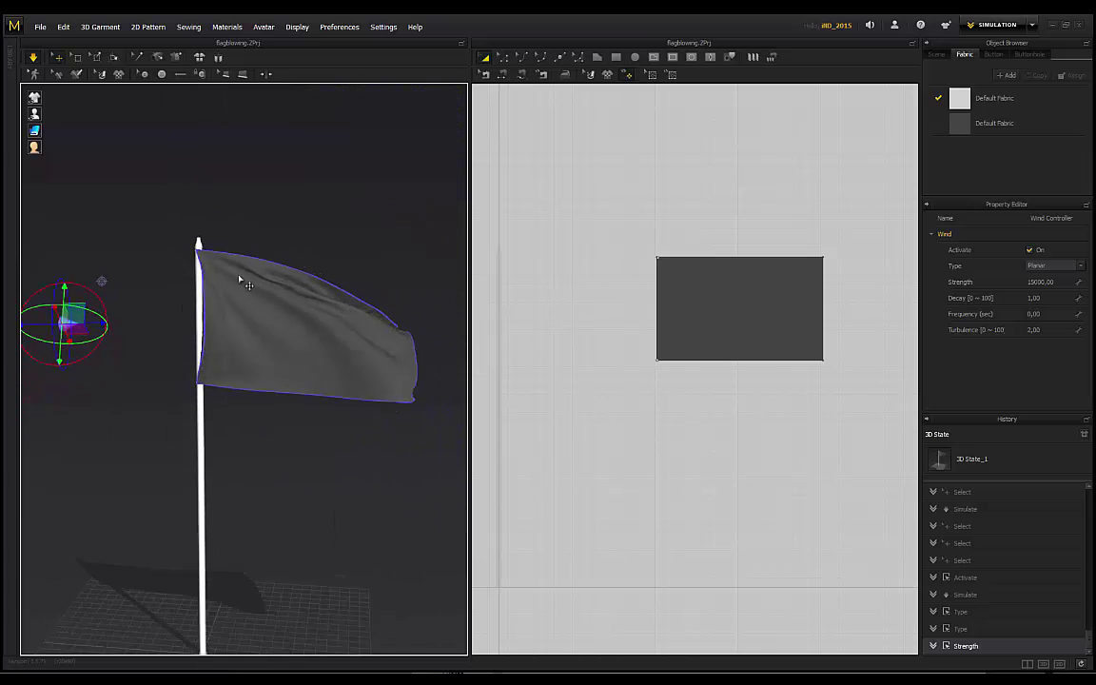
right_drag(239, 279, 262, 330)
scroll(276, 288, down, 1)
scroll(206, 291, up, 3)
scroll(188, 298, down, 3)
scroll(121, 393, up, 1)
scroll(121, 393, up, 1)
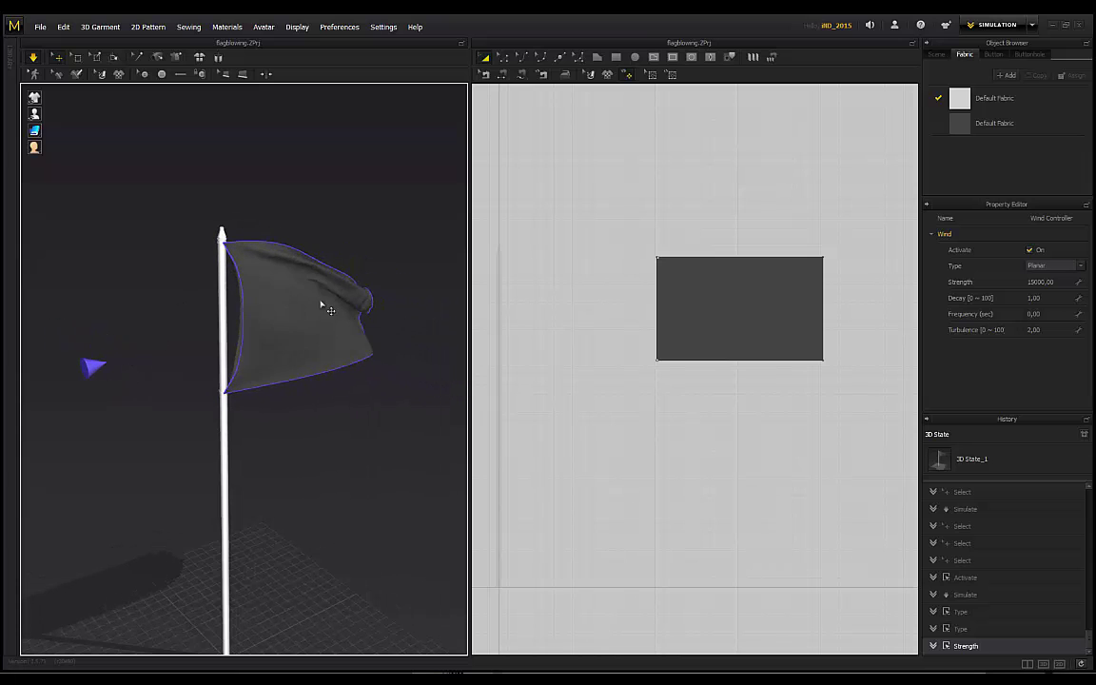
right_drag(304, 237, 282, 236)
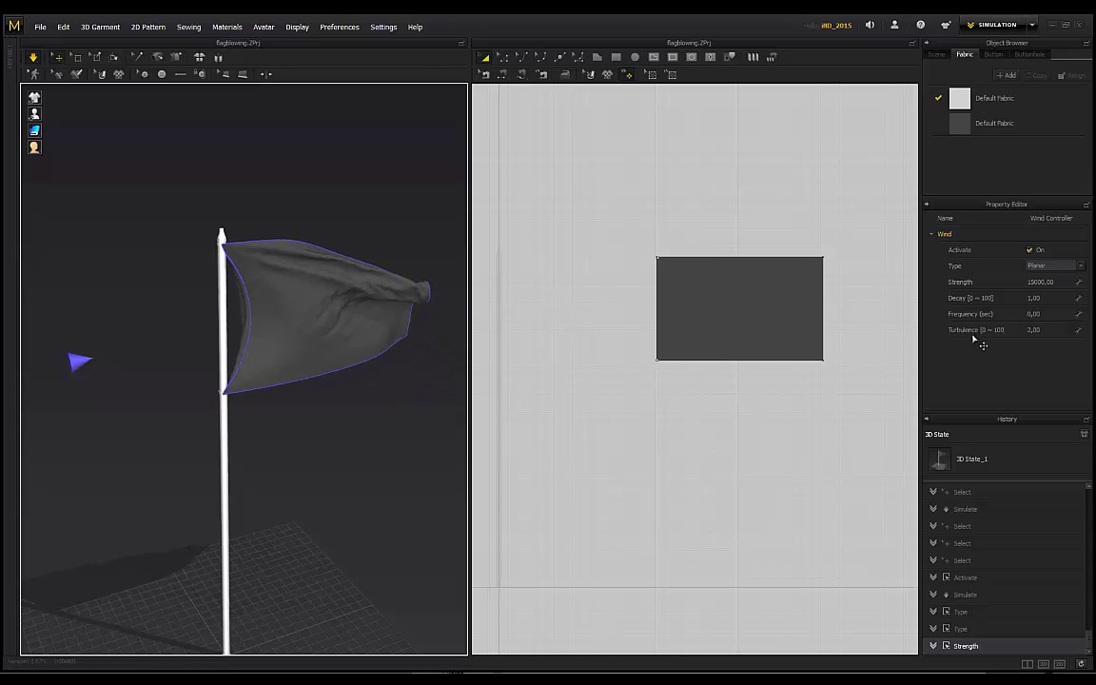
Set the wind turbulence to 15 while the flag is simulating.
click(1037, 332)
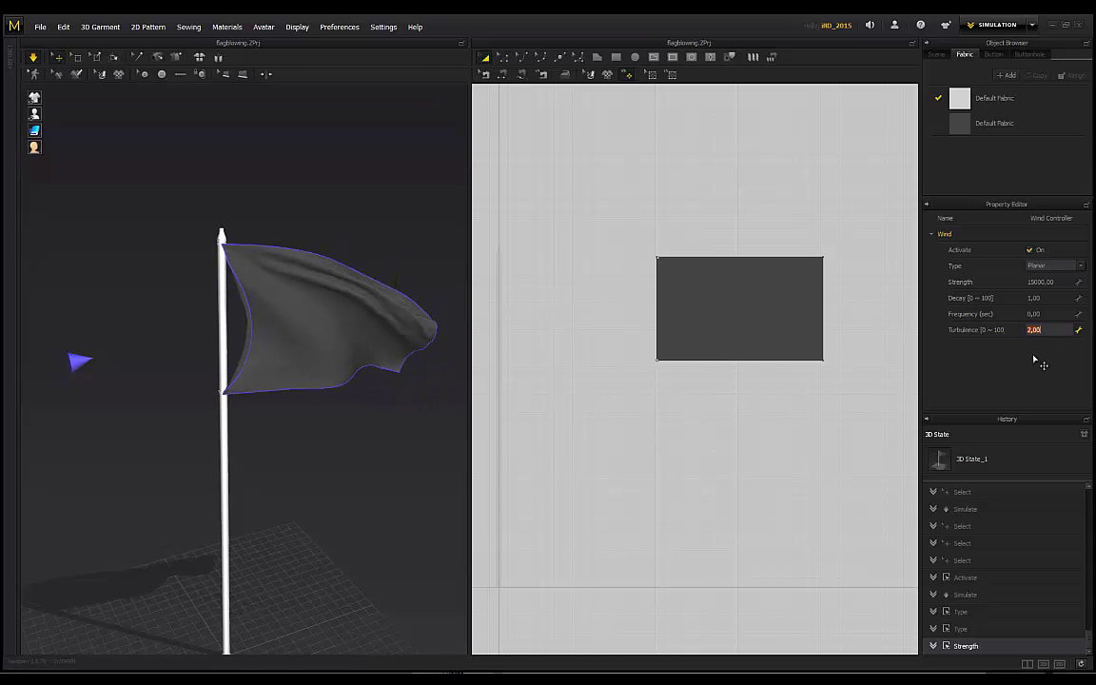
right_drag(333, 283, 305, 279)
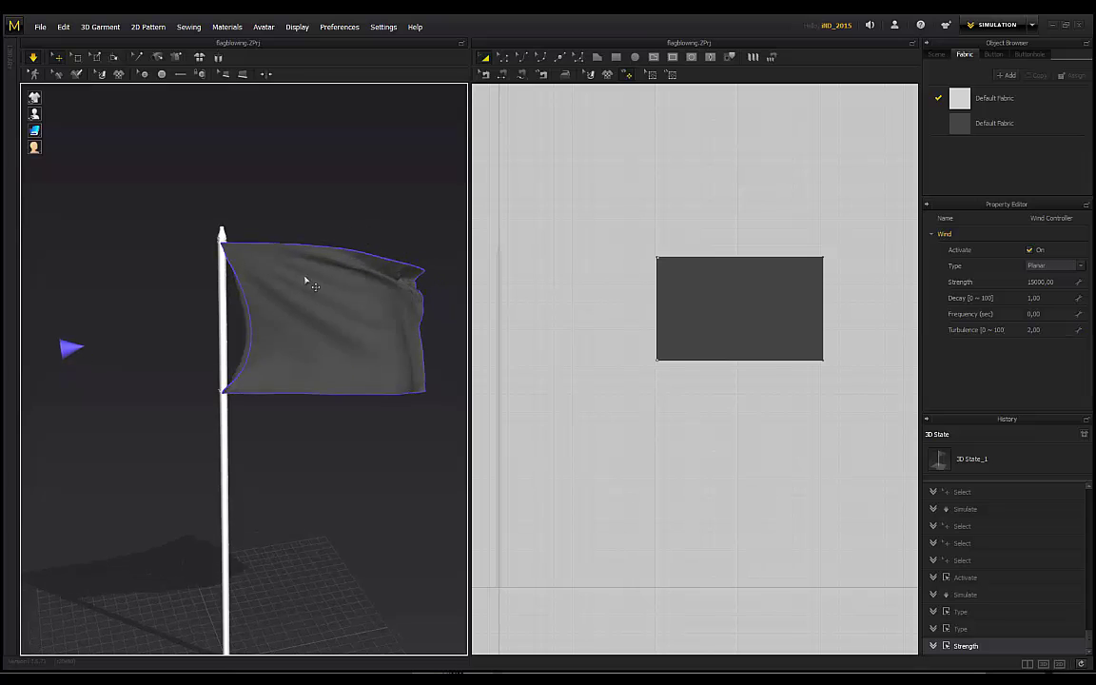
scroll(272, 327, down, 1)
right_drag(345, 245, 313, 237)
right_drag(357, 281, 321, 294)
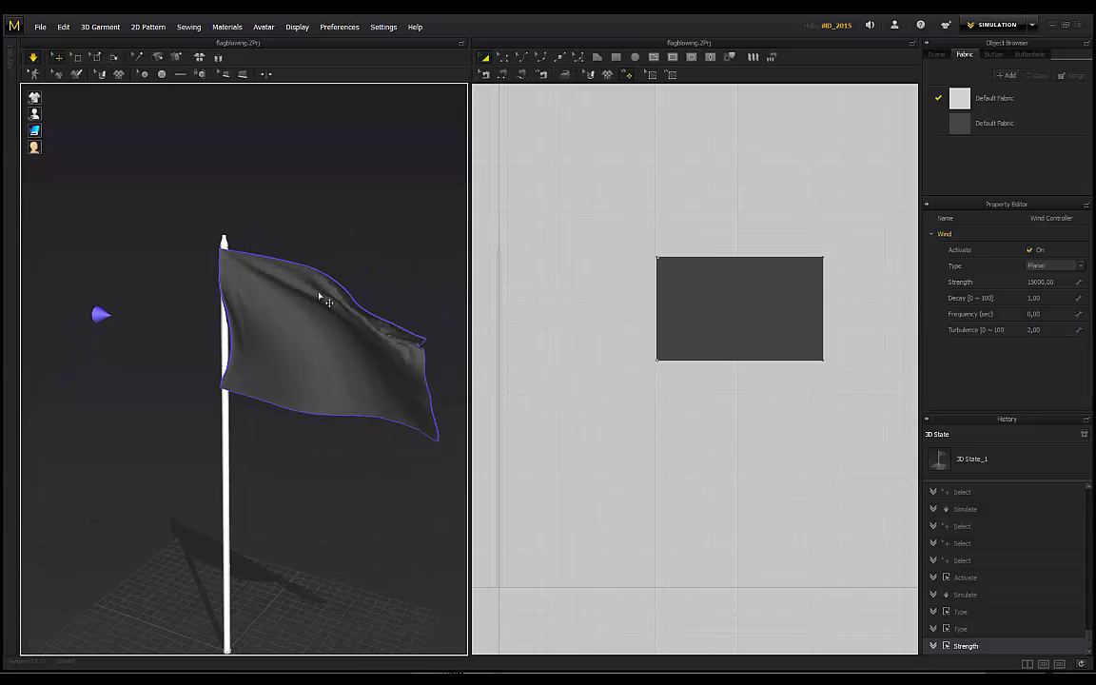
right_drag(326, 241, 249, 379)
click(1047, 330)
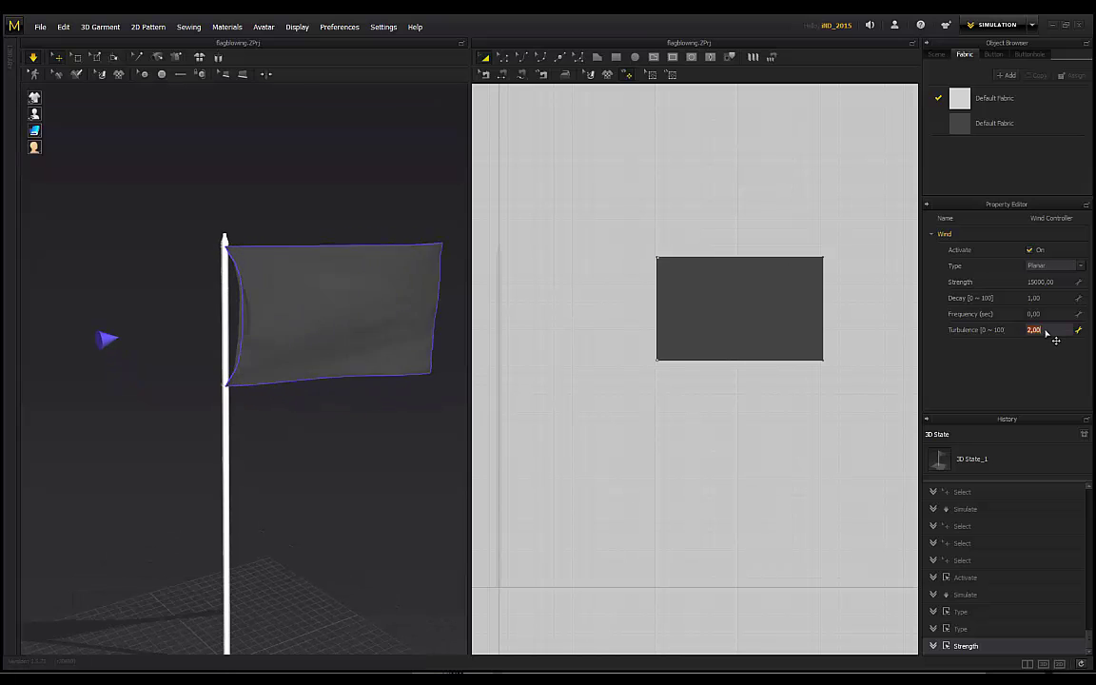
text(15)
key(Return)
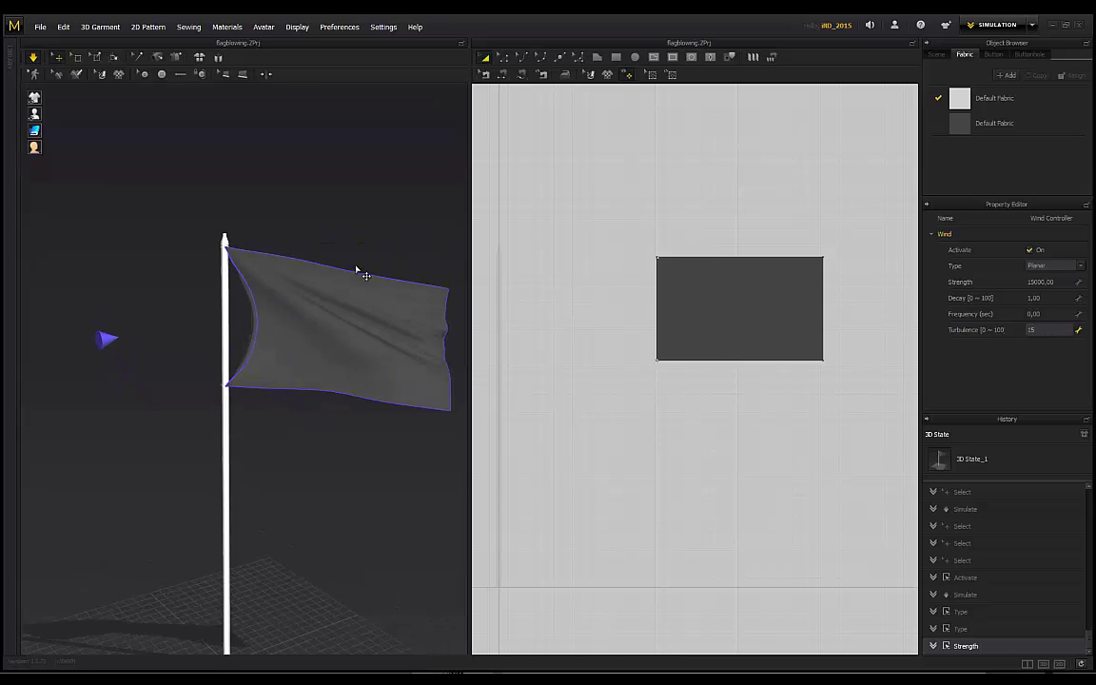
Select the wind controller, move it closer to the pole and check the flag's motion.
right_drag(313, 240, 274, 265)
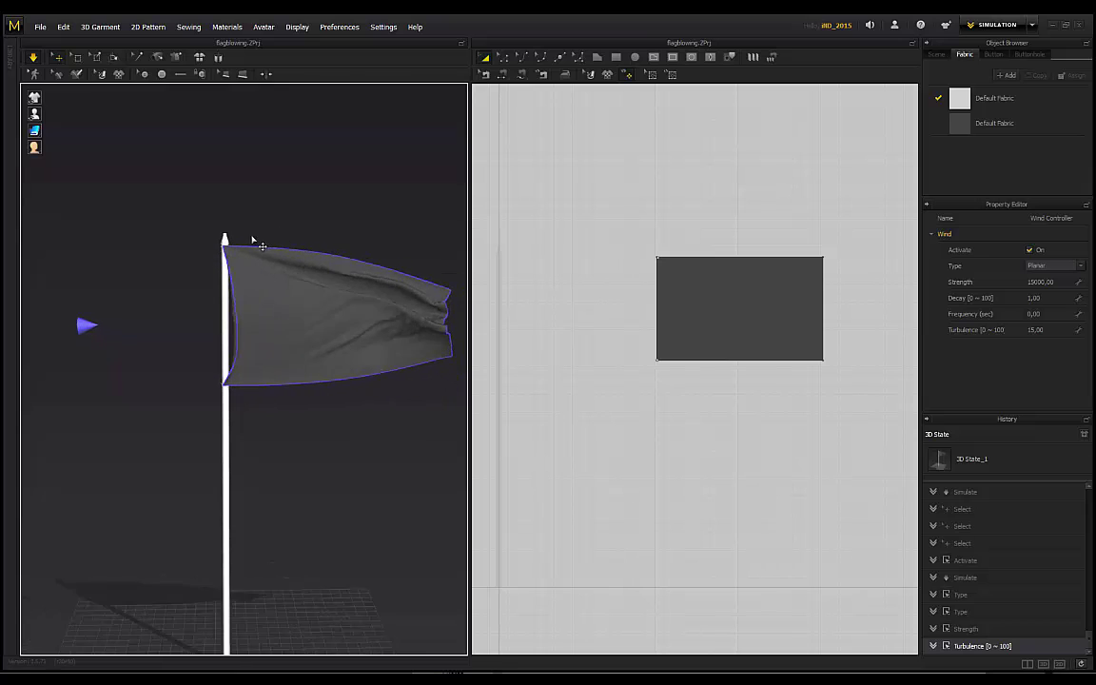
right_drag(224, 236, 107, 381)
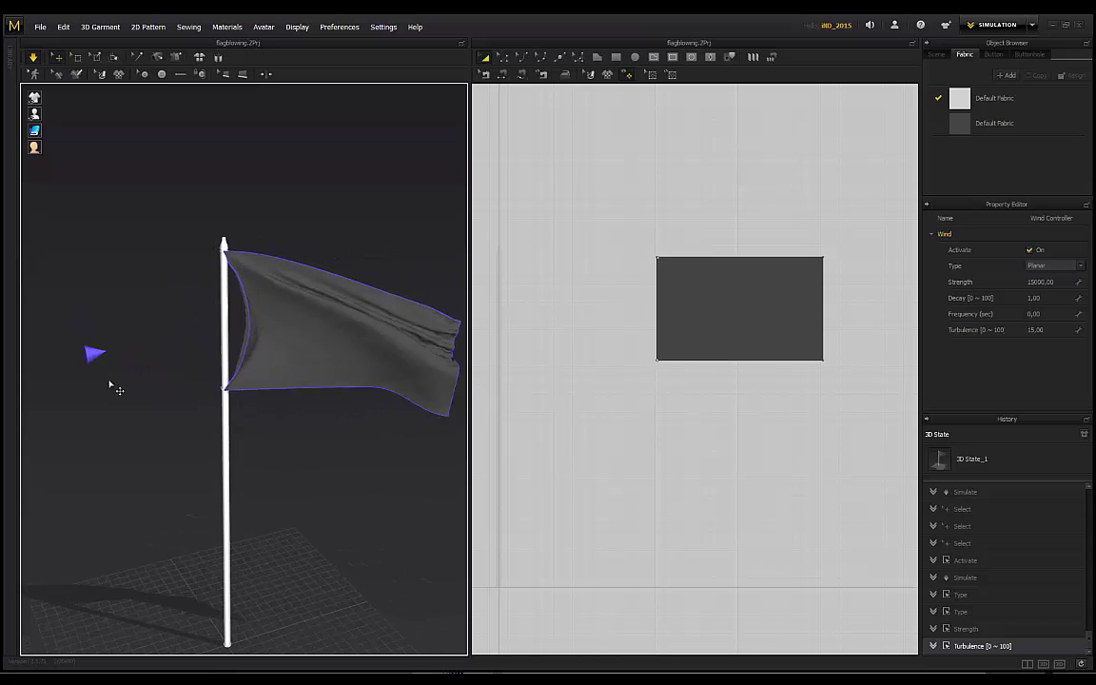
click(93, 352)
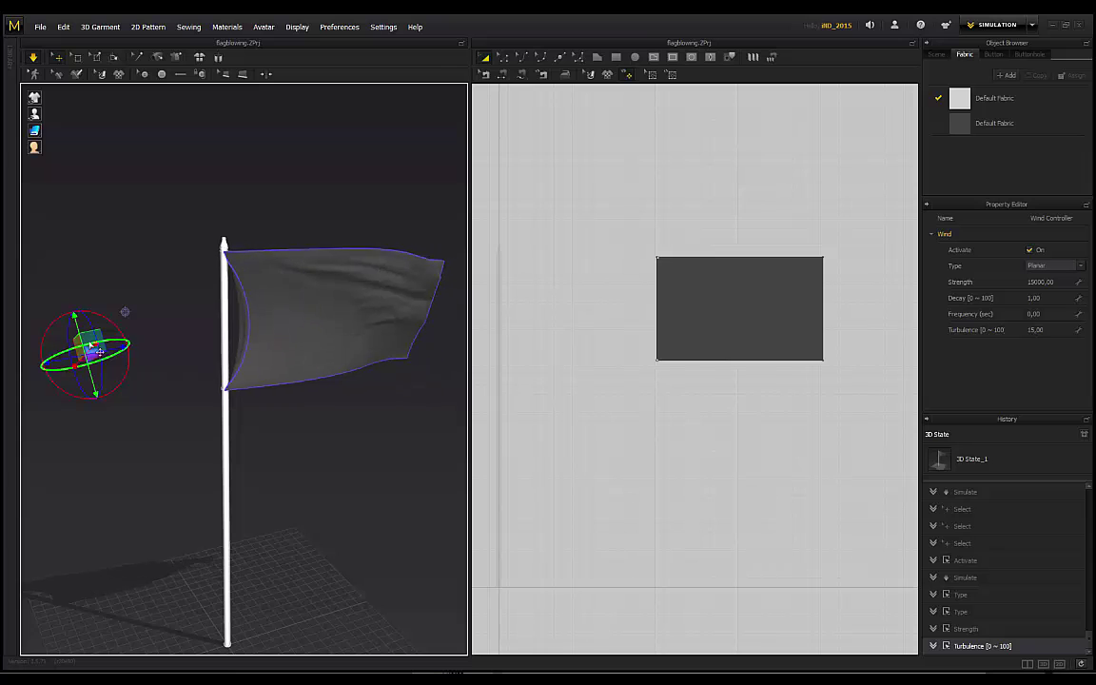
mouse_move(101, 350)
right_down()
mouse_move(176, 373)
mouse_move(206, 411)
right_up()
right_drag(127, 384, 185, 421)
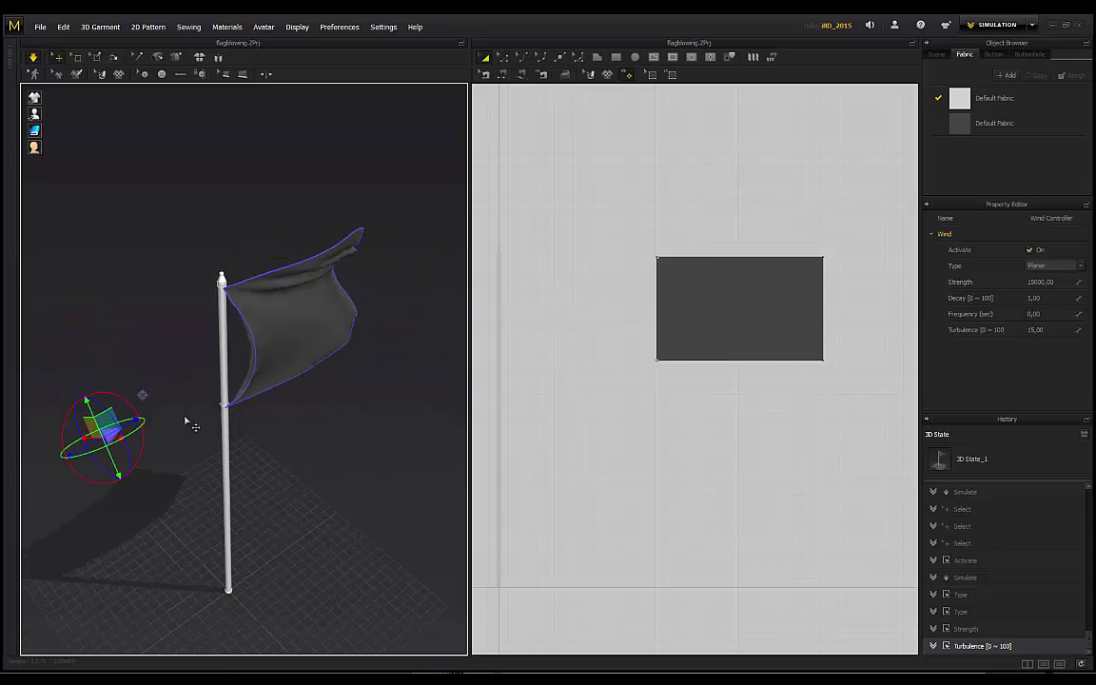
drag(135, 420, 170, 405)
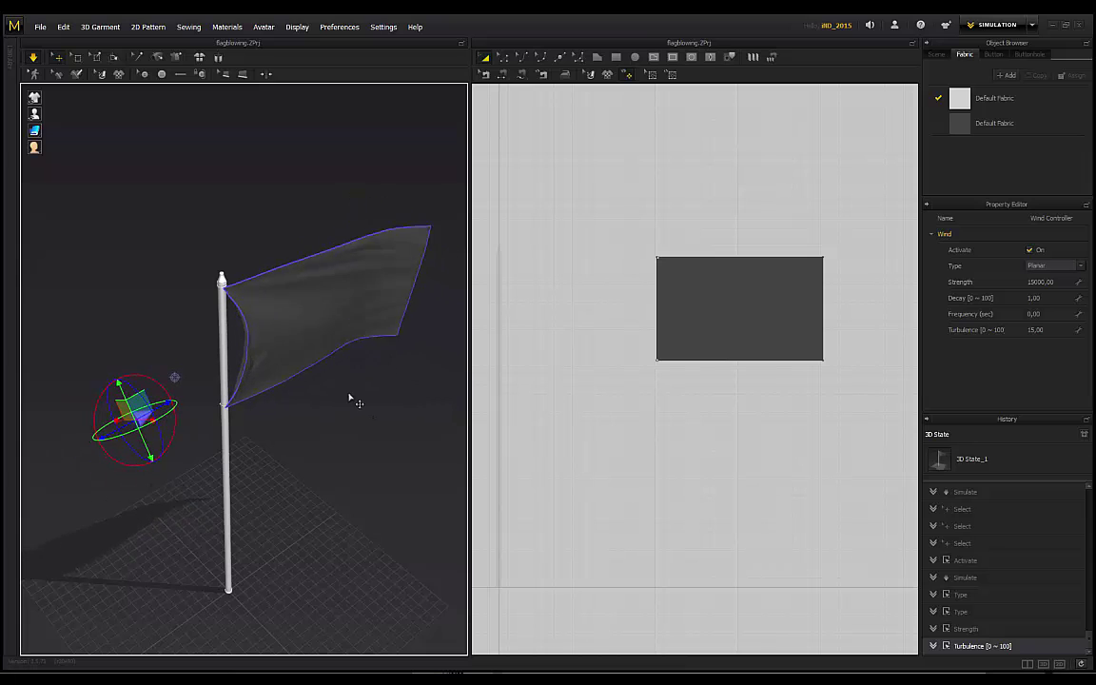
right_drag(350, 398, 399, 356)
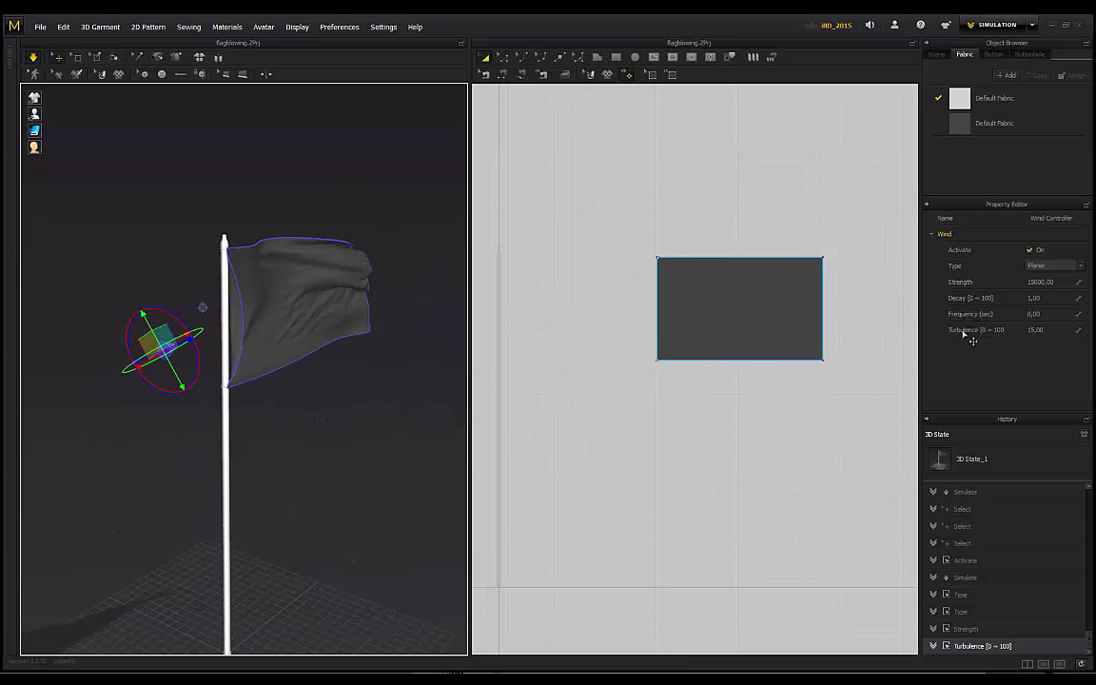
Set the wind turbulence to 2 and the strength to 7000, and deselect the wind controller.
click(1038, 330)
text(2)
key(Return)
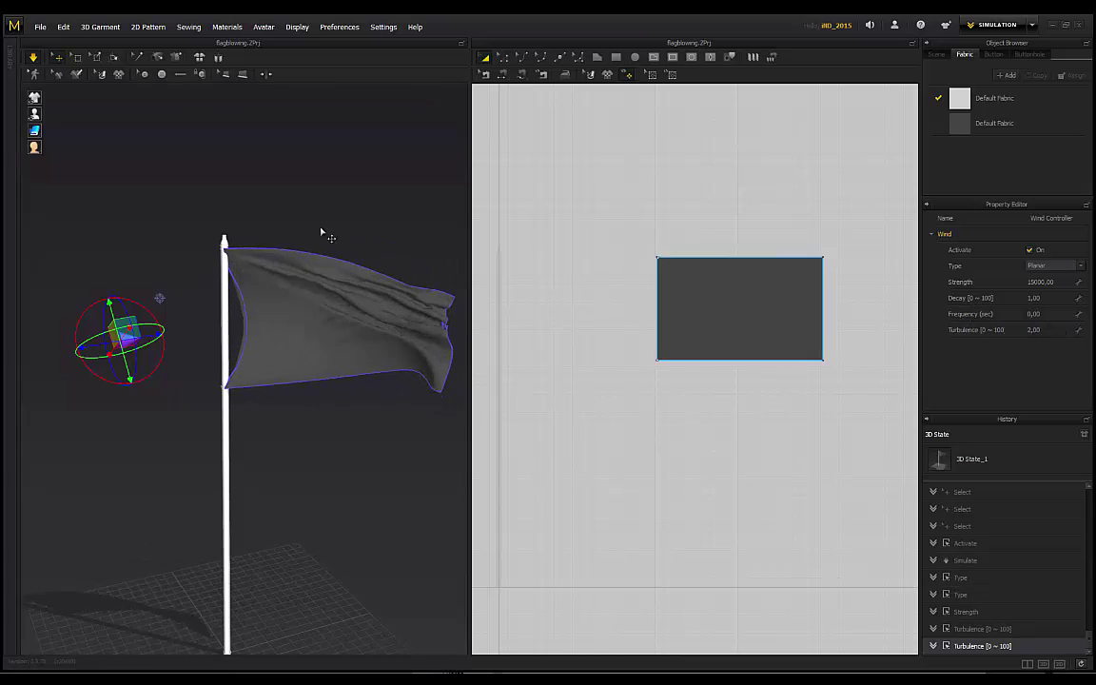
click(1047, 285)
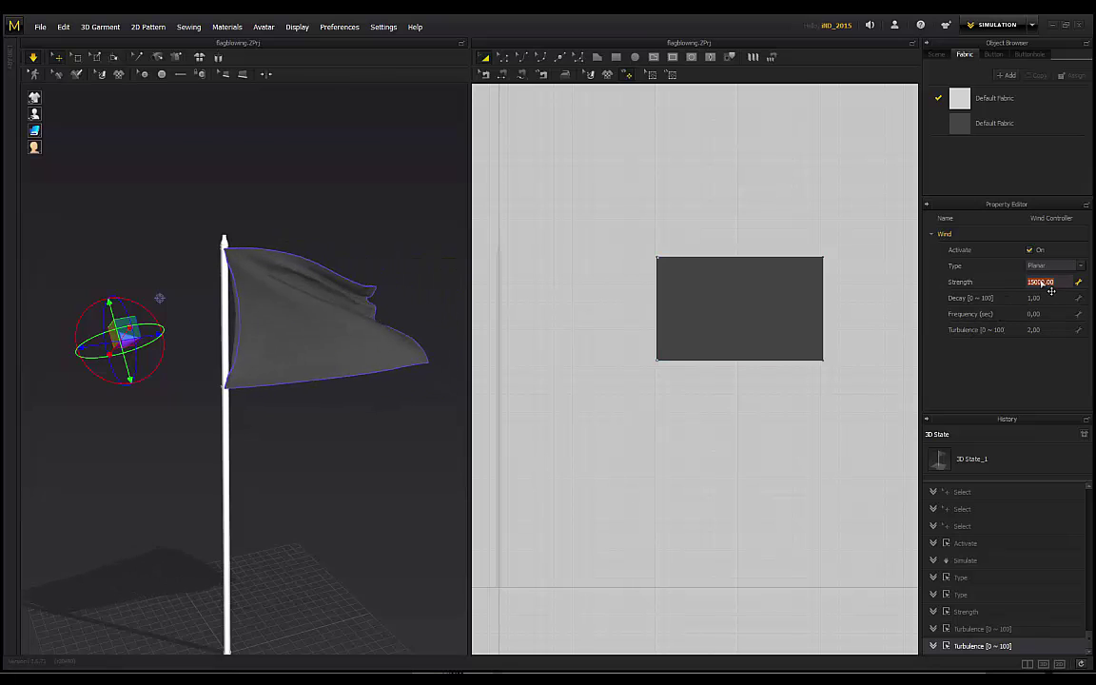
text(7000)
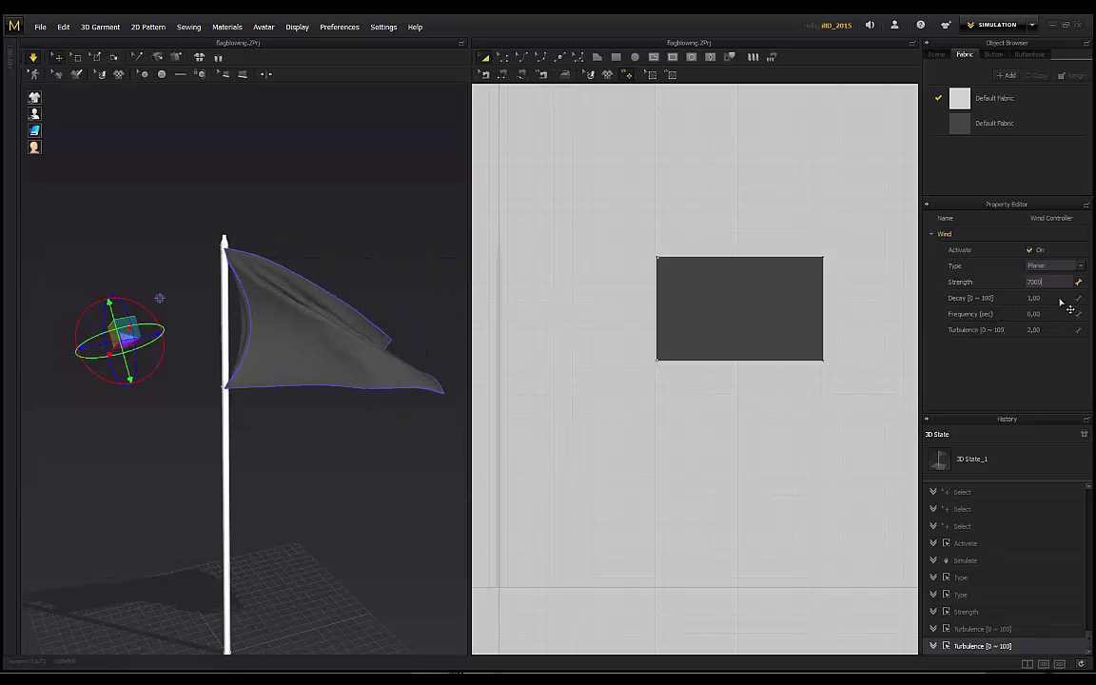
click(304, 220)
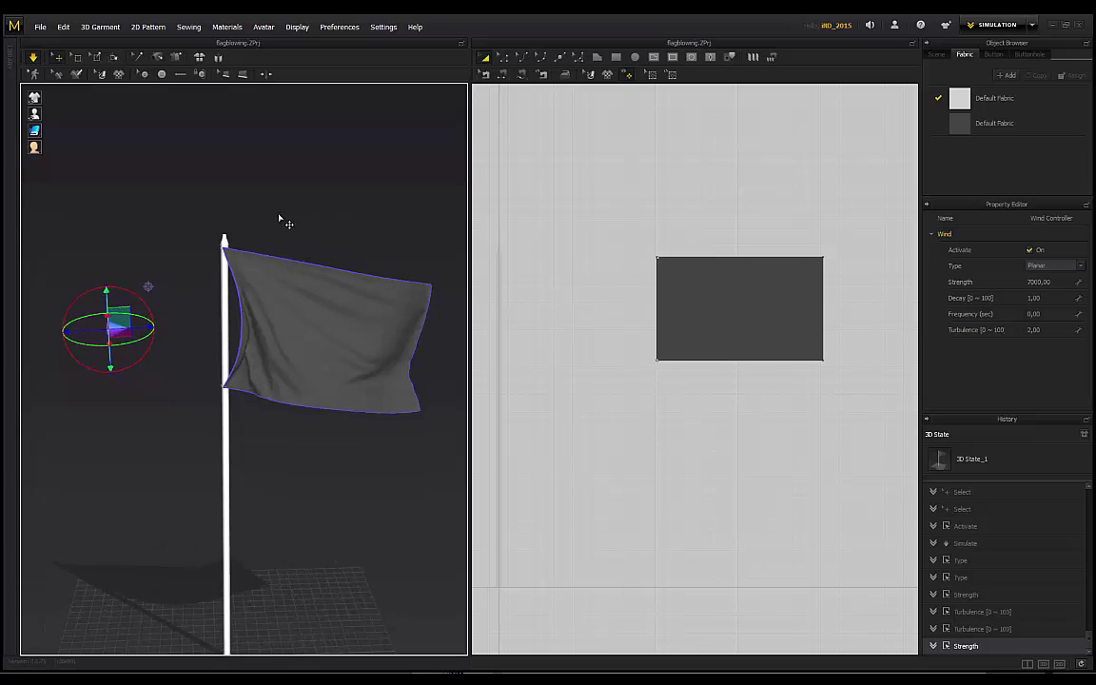
right_drag(249, 241, 218, 205)
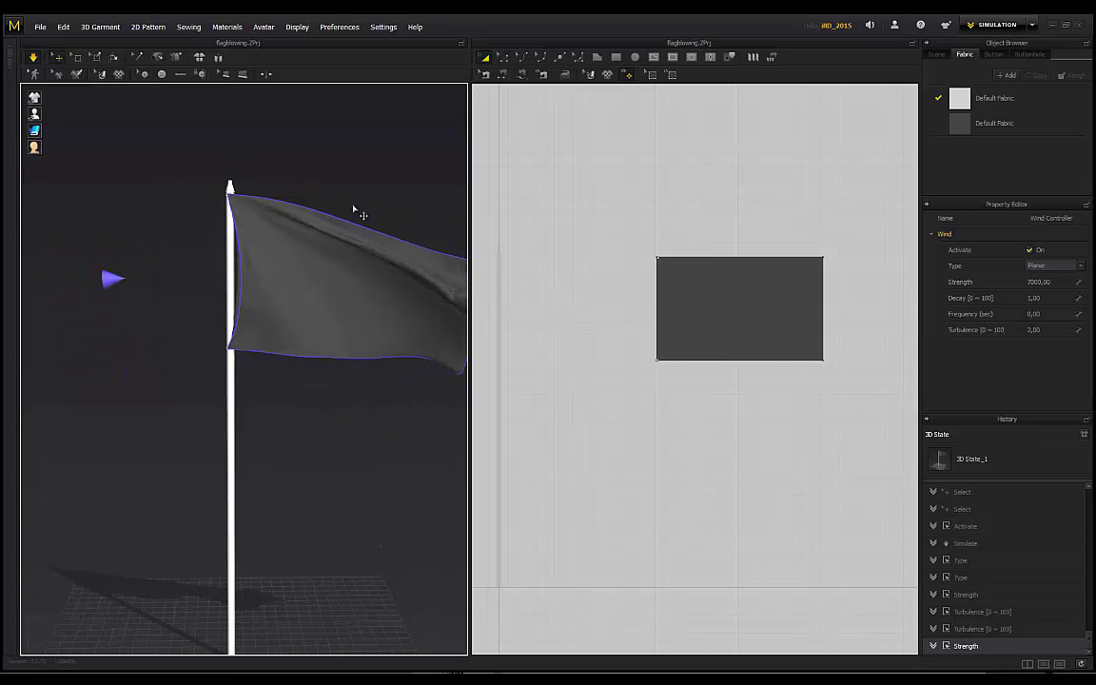
right_drag(353, 209, 279, 195)
right_drag(158, 204, 238, 203)
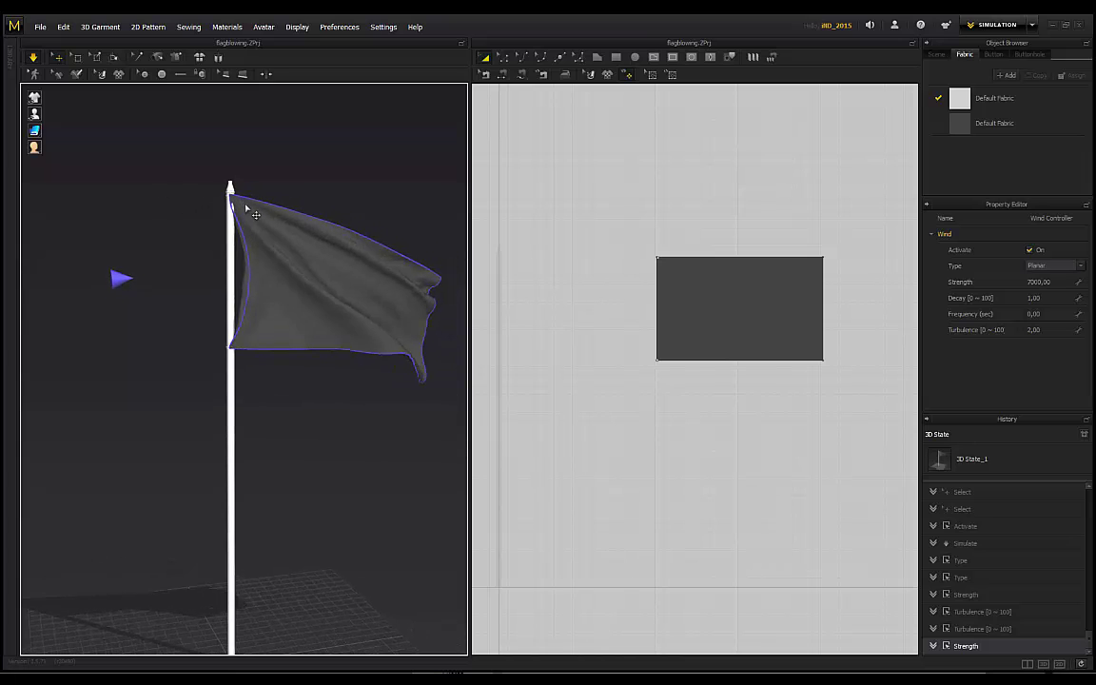
right_drag(172, 224, 193, 230)
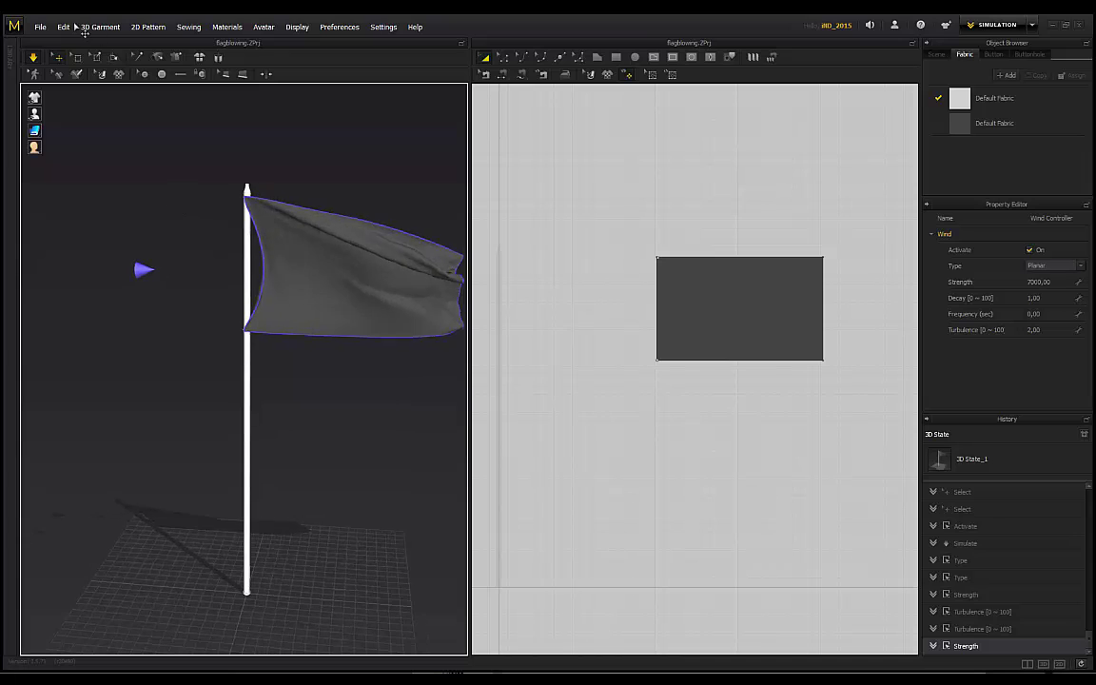
click(40, 26)
mouse_move(76, 58)
click(183, 82)
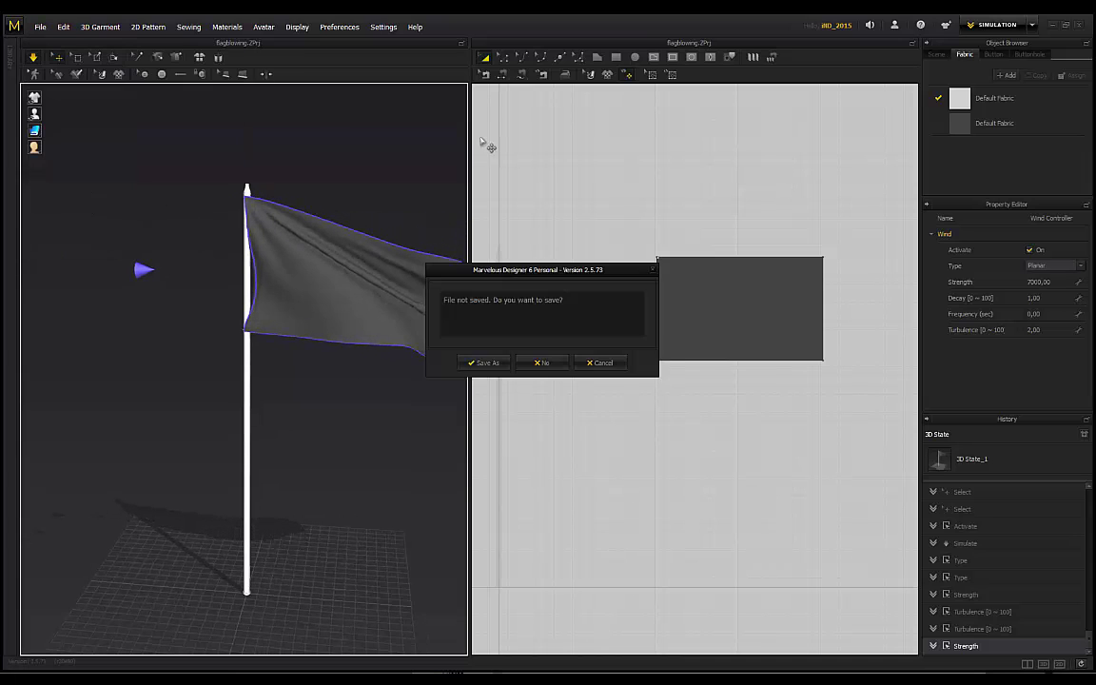
click(546, 363)
scroll(210, 230, down, 2)
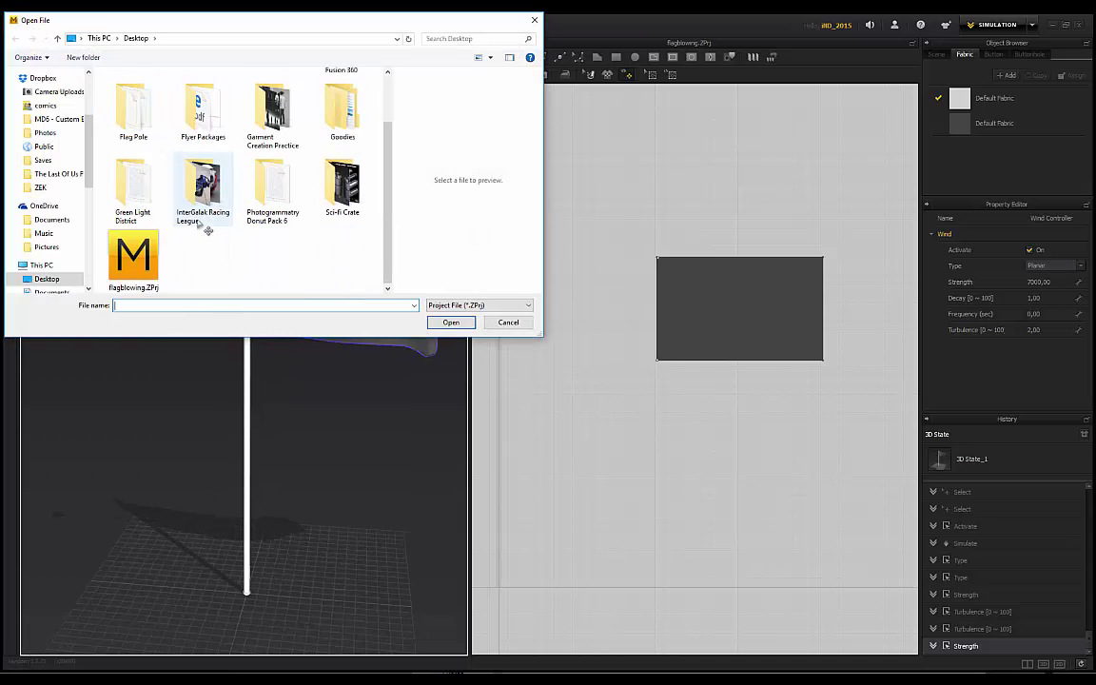
scroll(208, 209, up, 2)
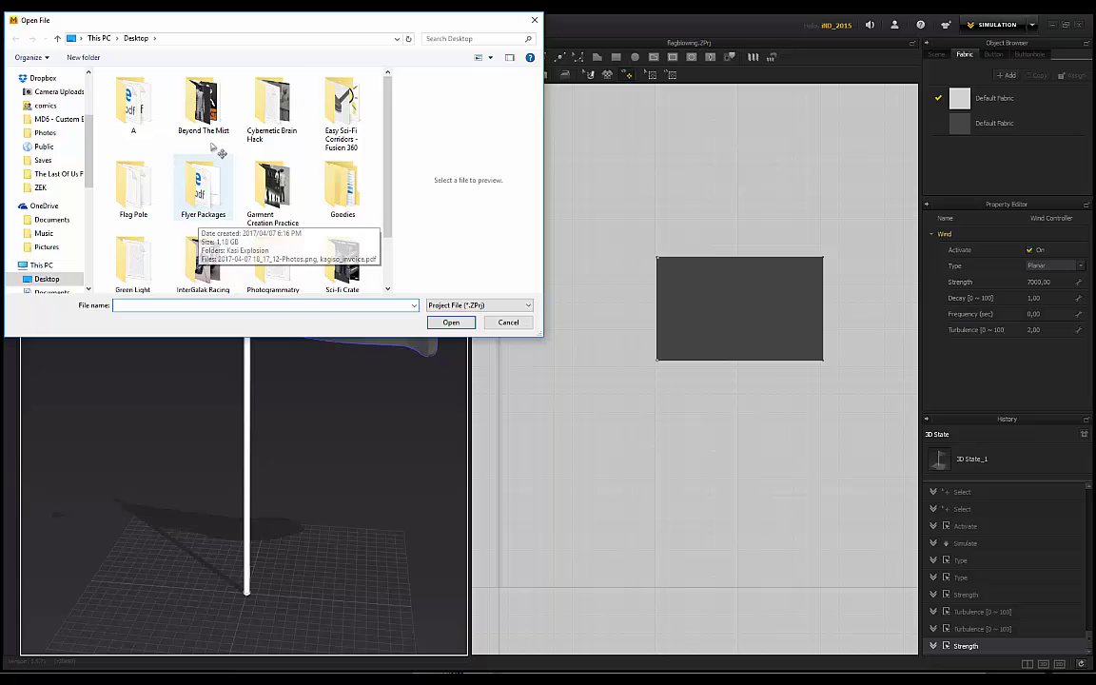
double_click(153, 187)
click(509, 321)
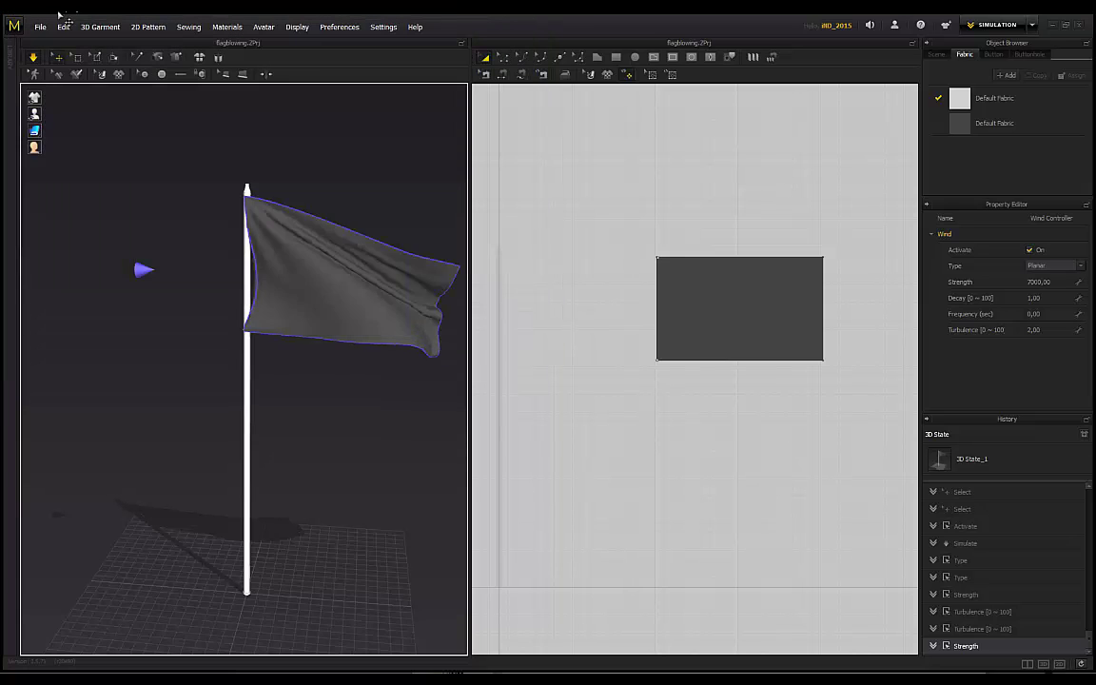
Reopen the flagblowing.ZPrj project from the Desktop without saving the current changes.
click(40, 27)
mouse_move(86, 61)
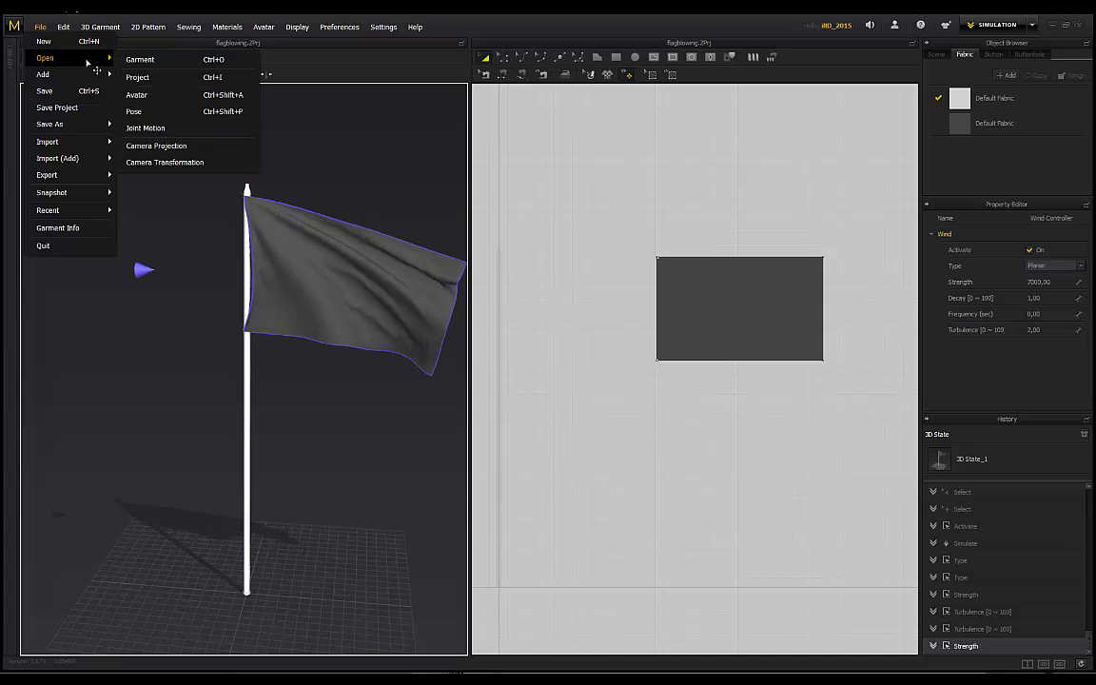
click(140, 78)
click(541, 362)
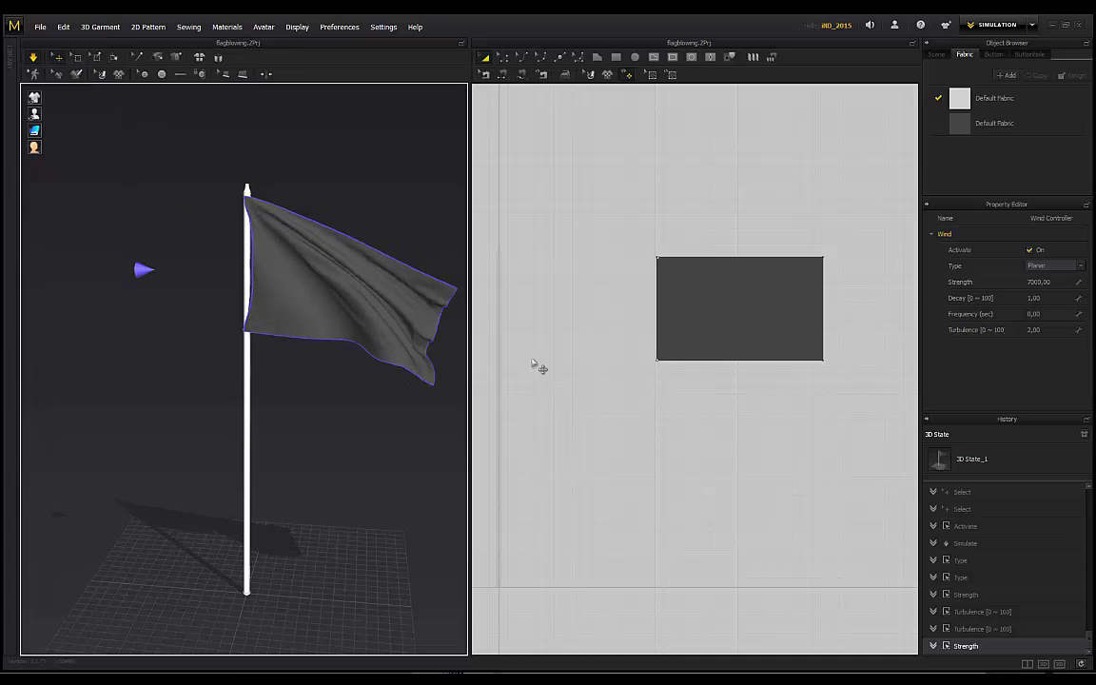
double_click(143, 210)
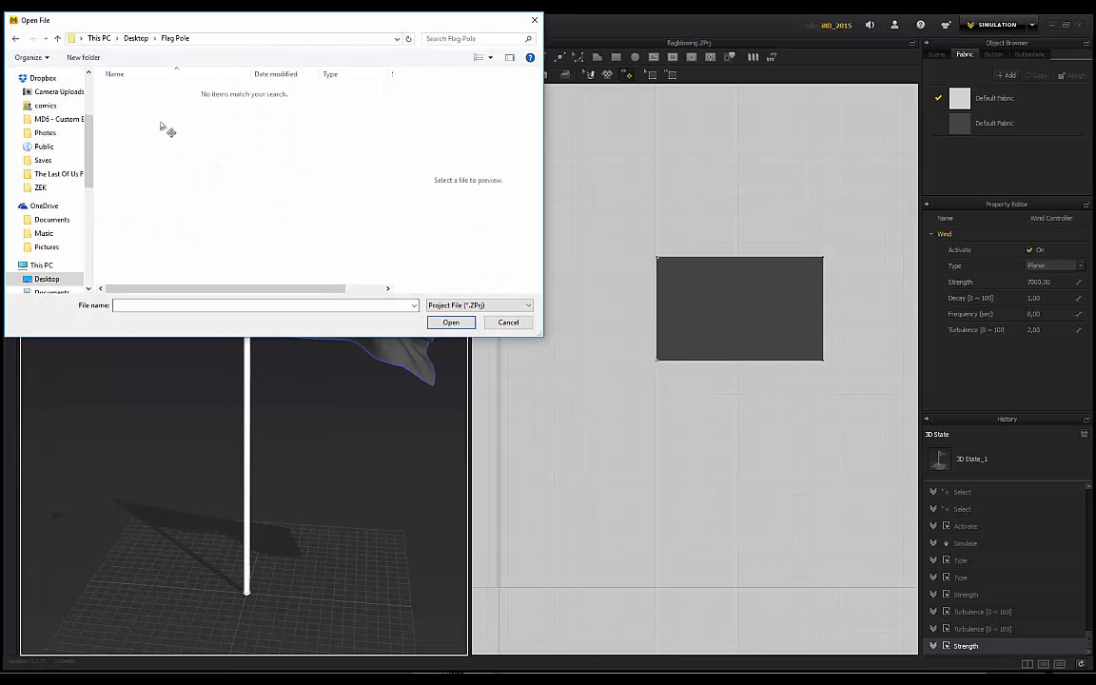
click(58, 281)
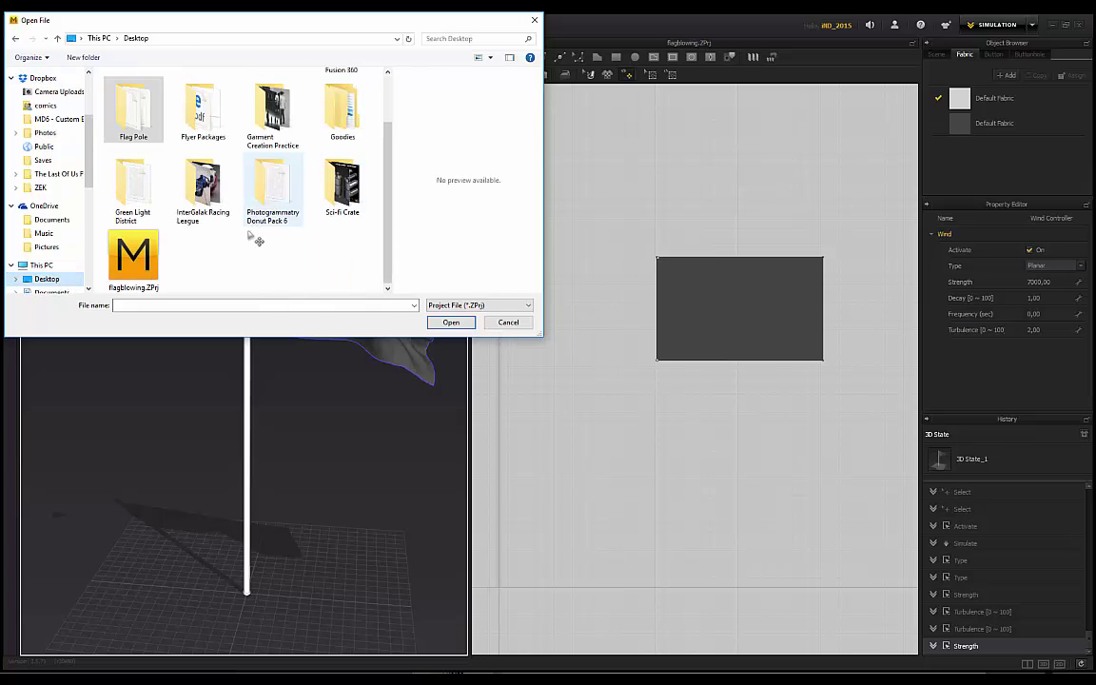
click(450, 322)
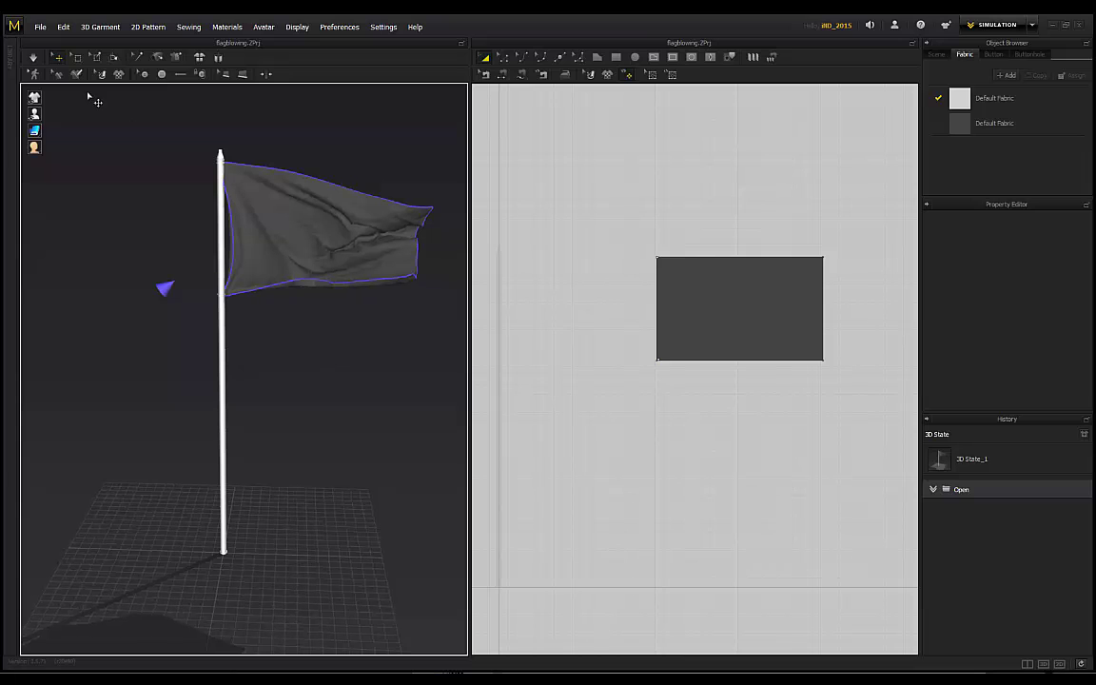
Simulate the reopened flag, examine its motion from several angles, and check the selected wind controller's settings before deselecting it.
scroll(188, 254, up, 3)
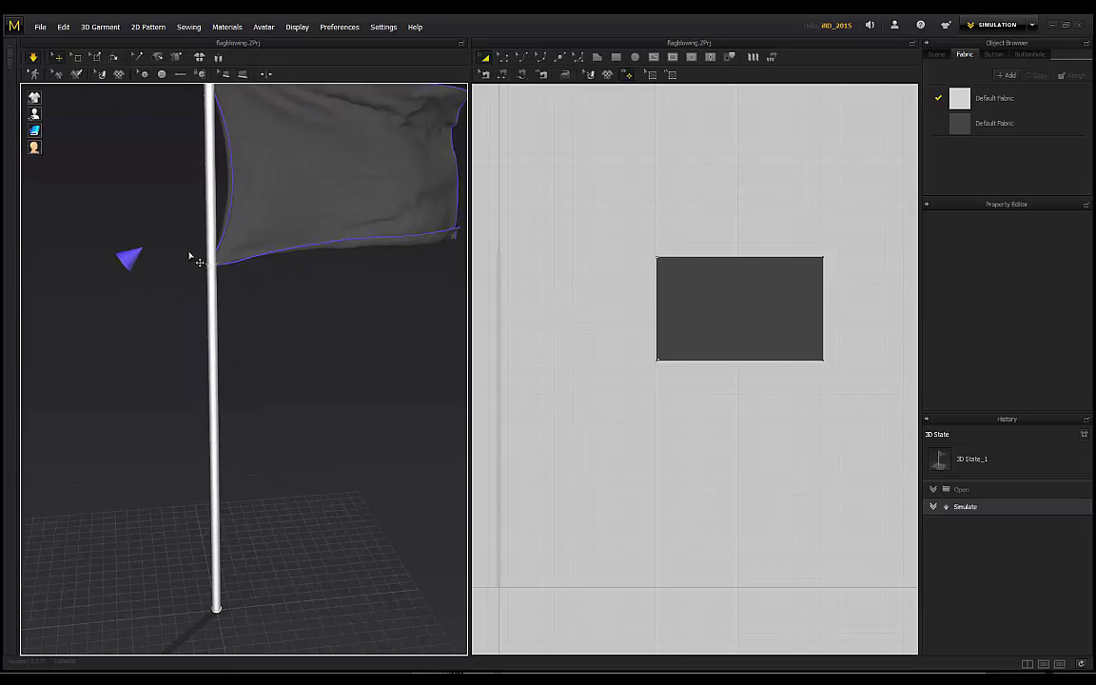
middle_drag(189, 254, 231, 343)
right_drag(230, 343, 198, 316)
click(139, 315)
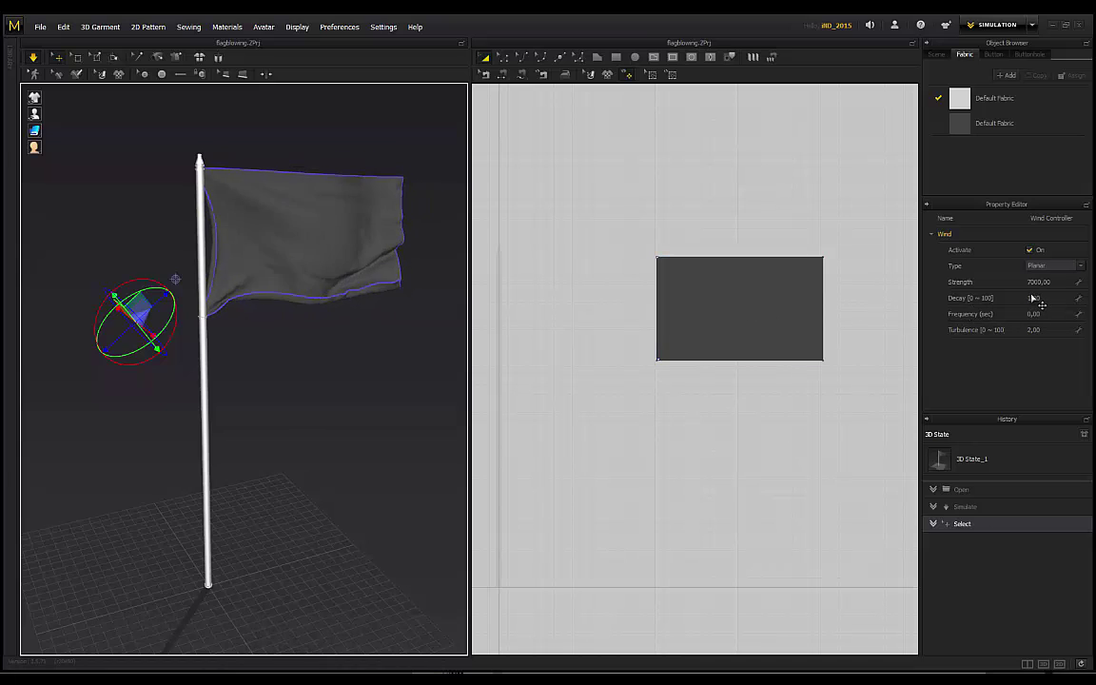
scroll(299, 330, up, 3)
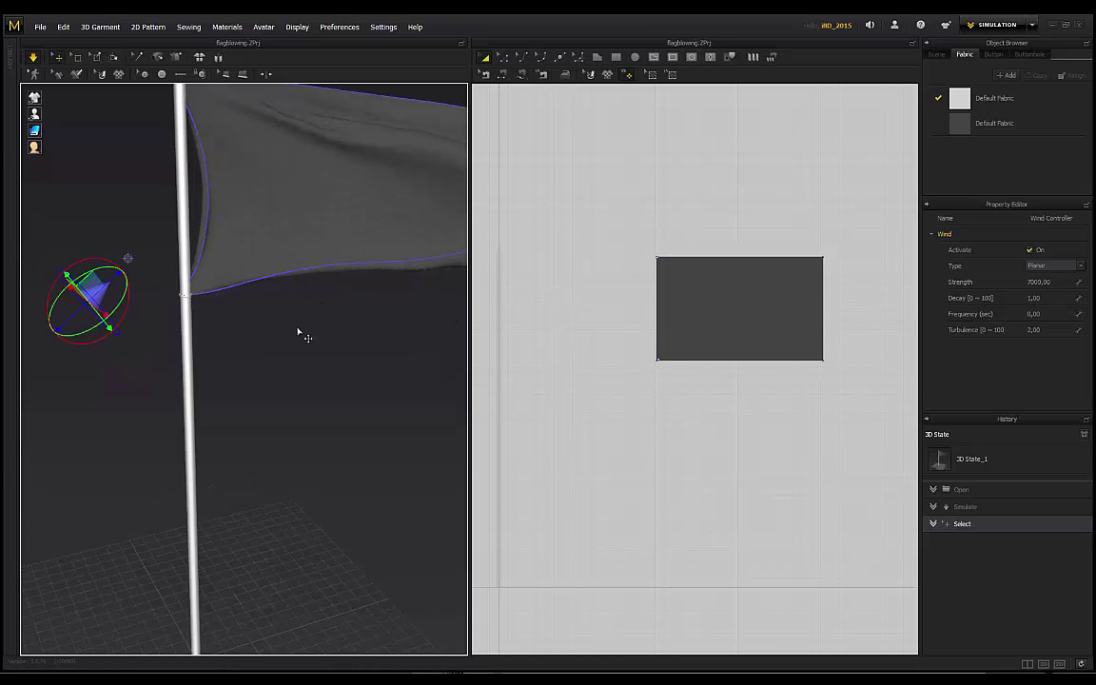
scroll(299, 329, down, 3)
right_drag(299, 329, 280, 229)
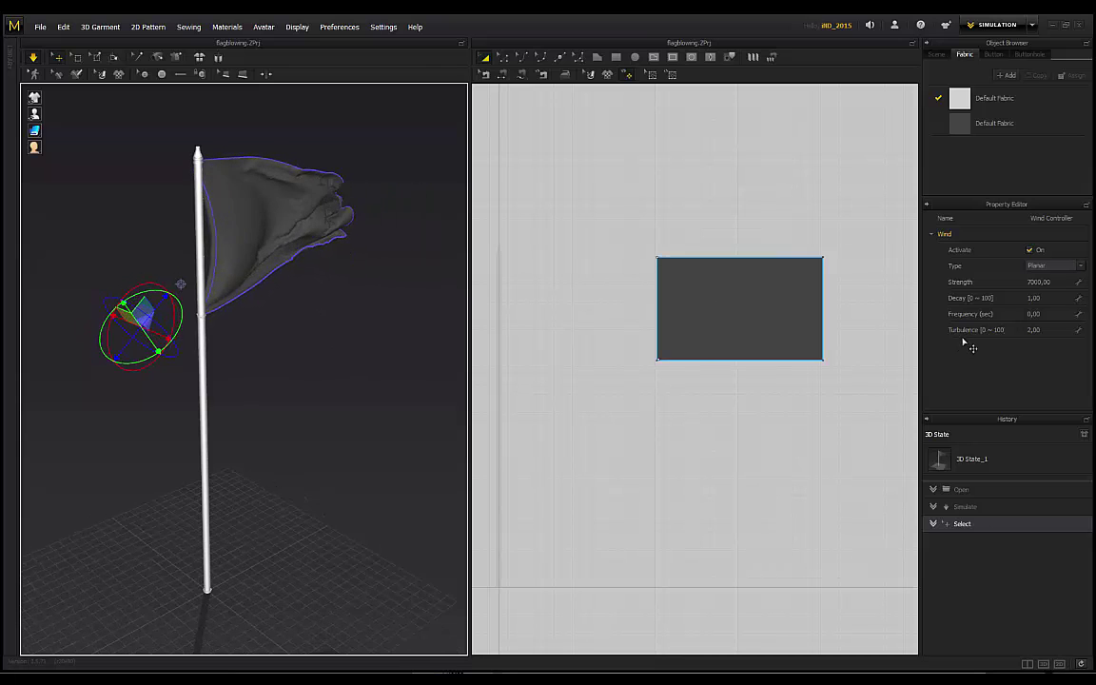
right_drag(319, 306, 348, 399)
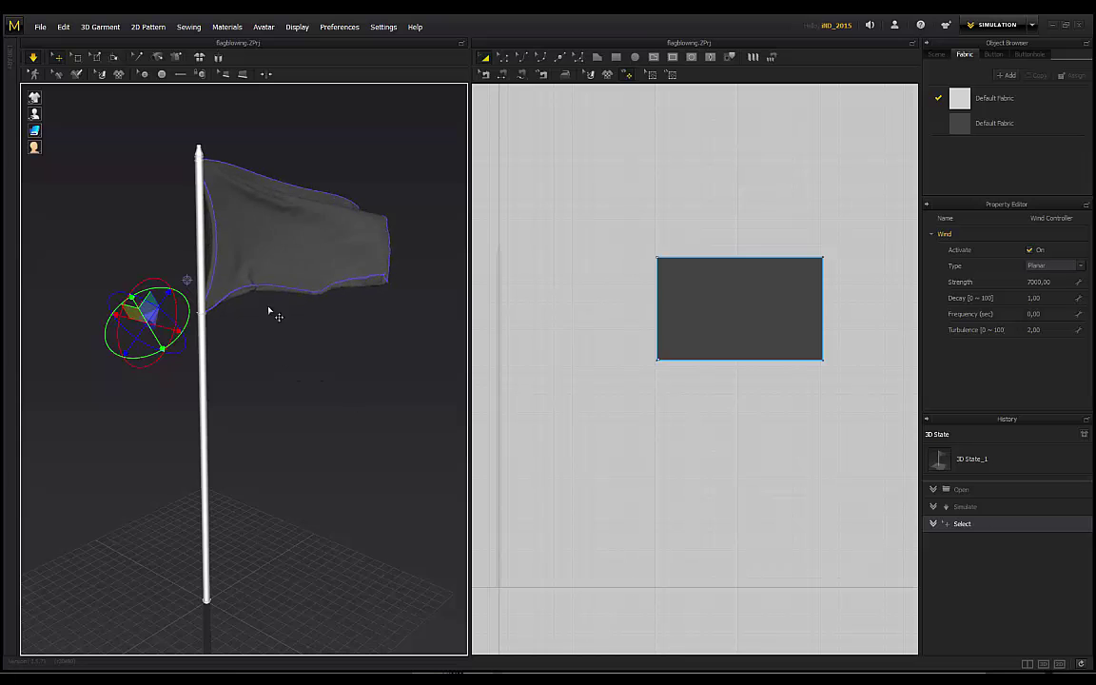
right_drag(271, 311, 282, 343)
right_drag(356, 370, 325, 347)
click(296, 349)
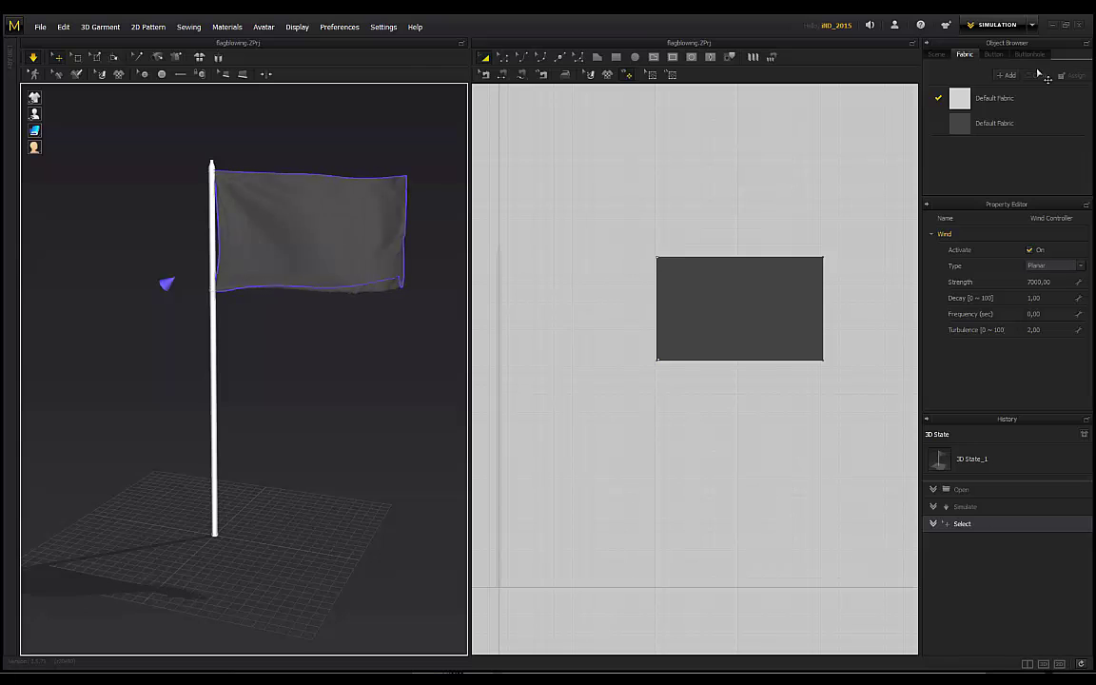
Switch to Animation mode and record the blowing flag up to about frame 107.
click(999, 23)
click(997, 67)
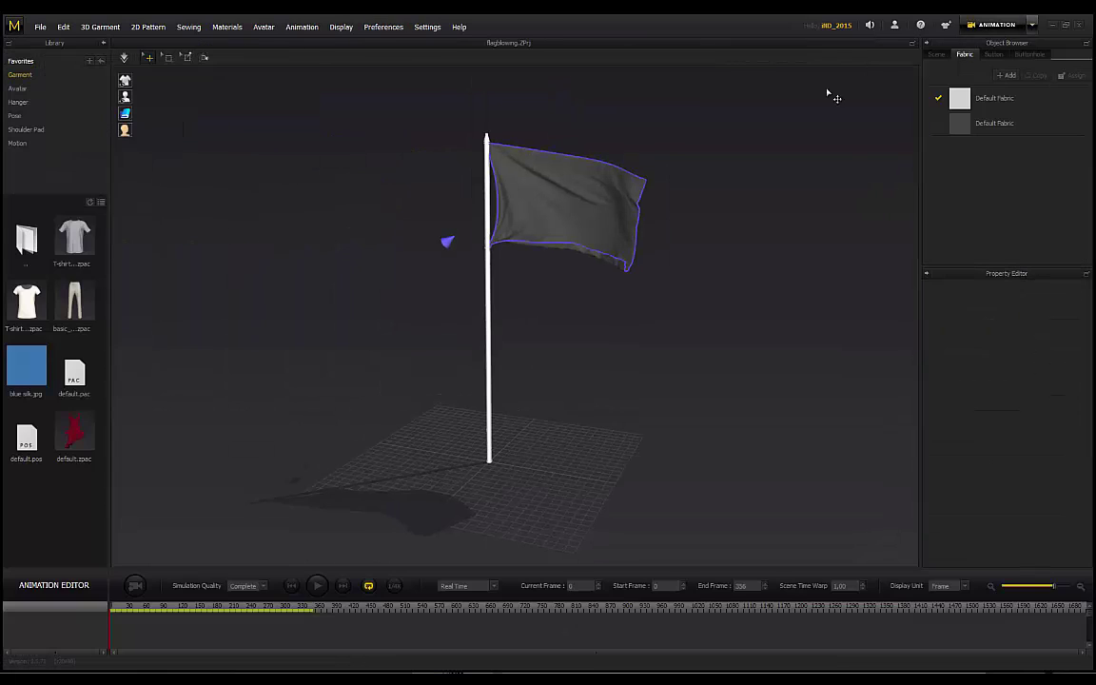
click(135, 587)
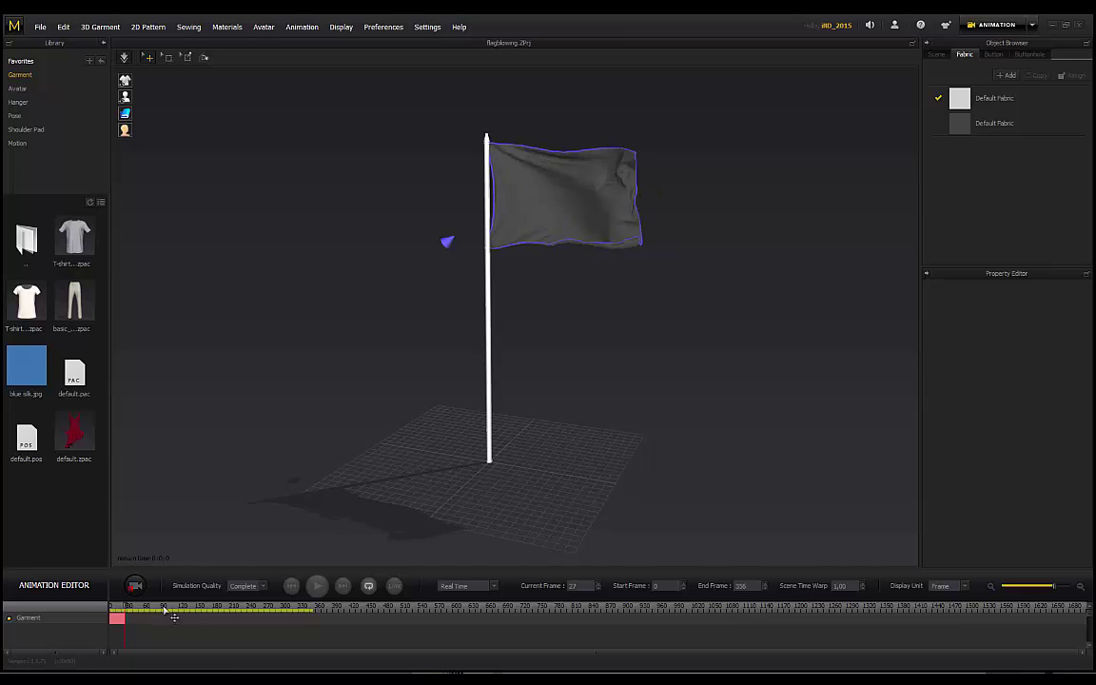
right_drag(603, 307, 528, 288)
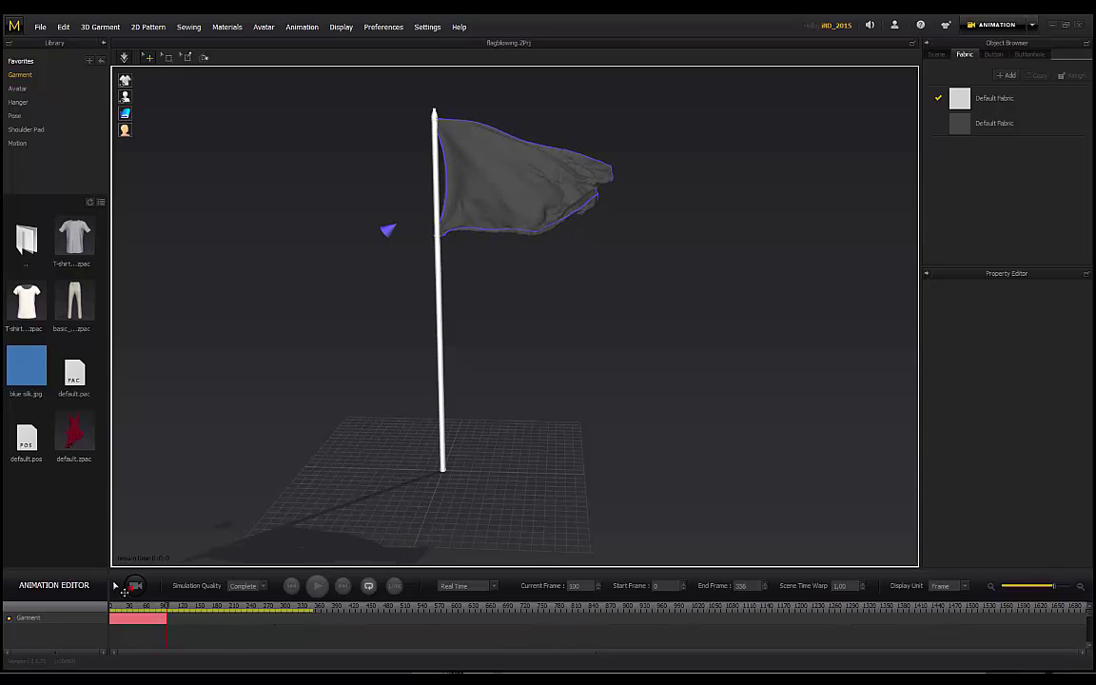
click(136, 588)
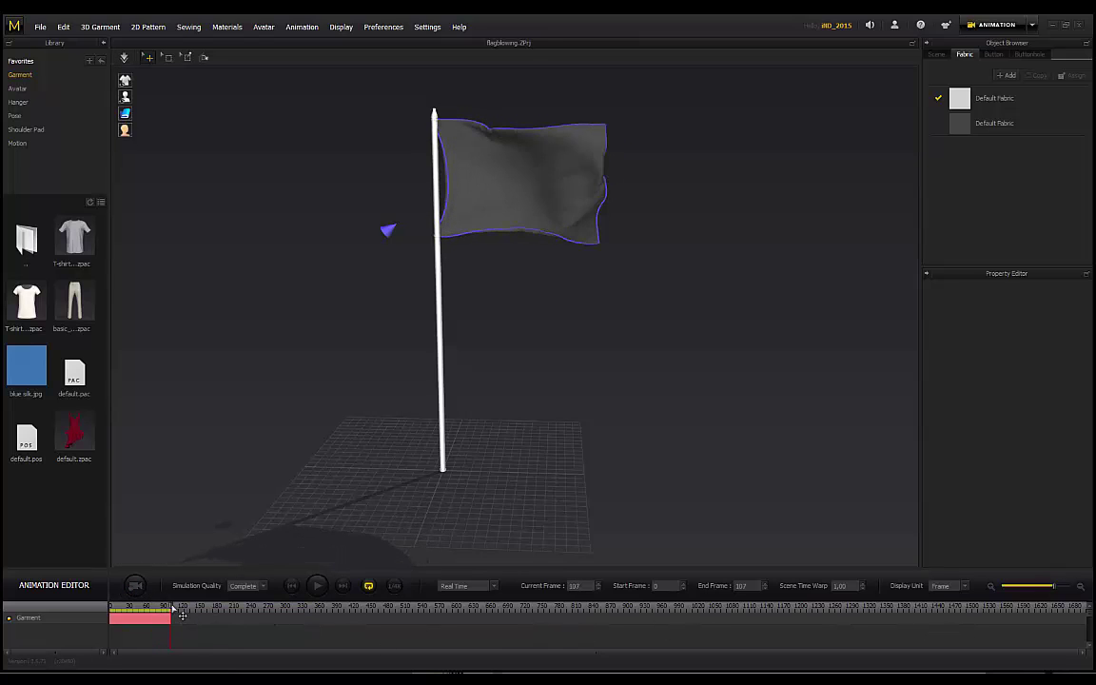
drag(173, 607, 174, 610)
Play back the recorded flag animation in real time at 1x speed.
middle_drag(493, 383, 492, 401)
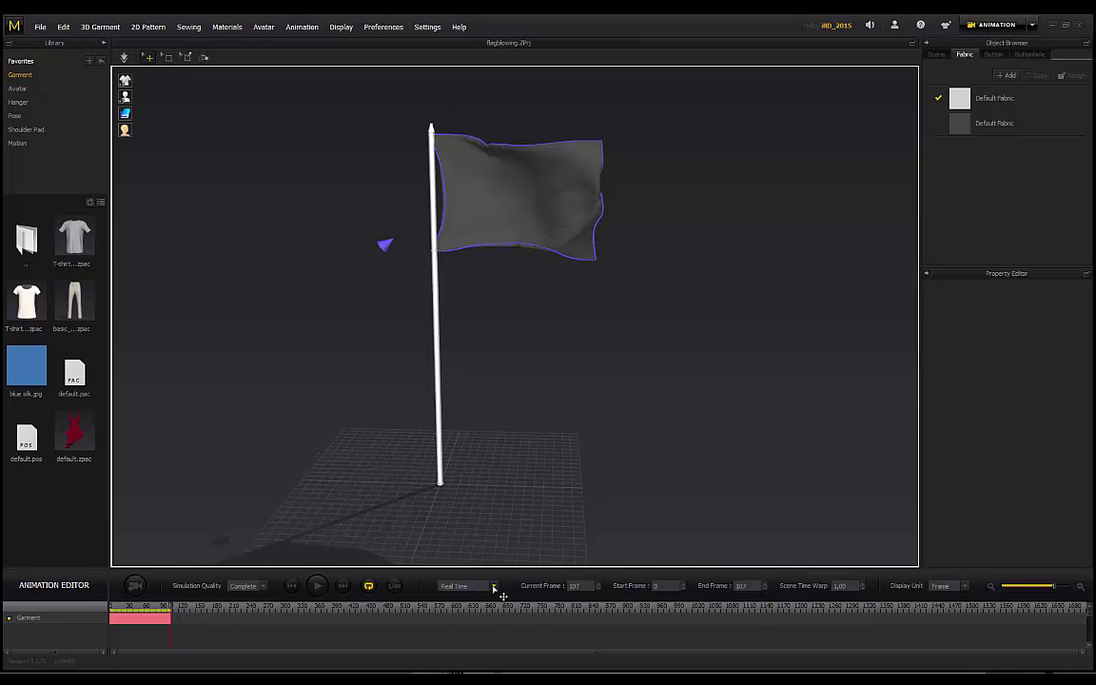
click(494, 587)
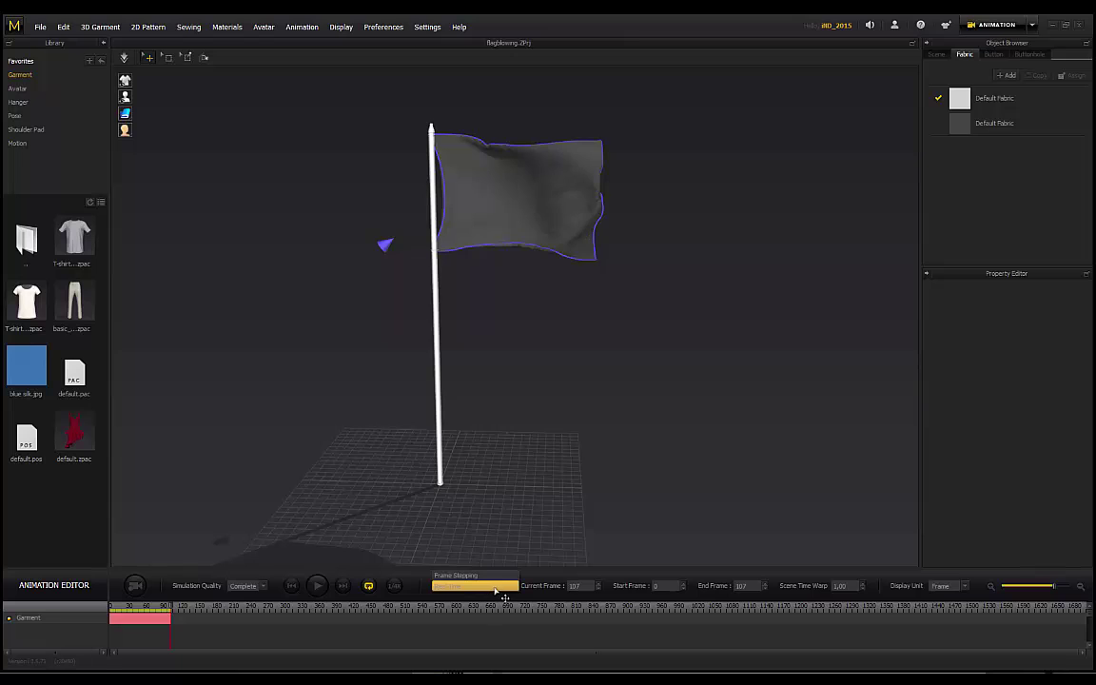
click(320, 590)
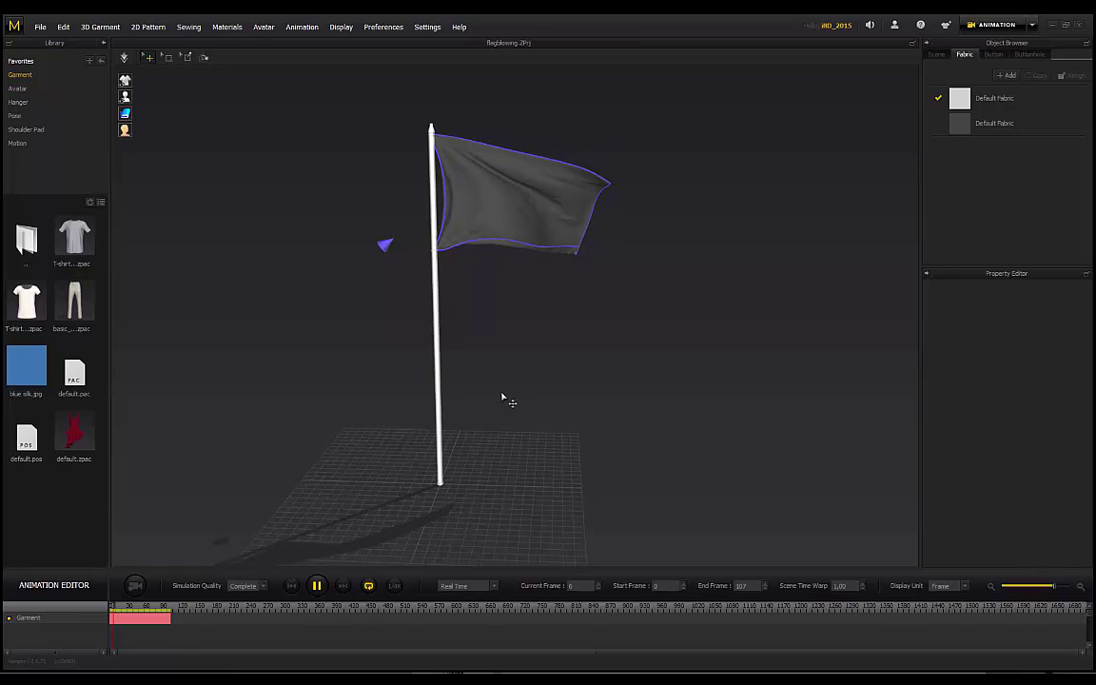
click(393, 586)
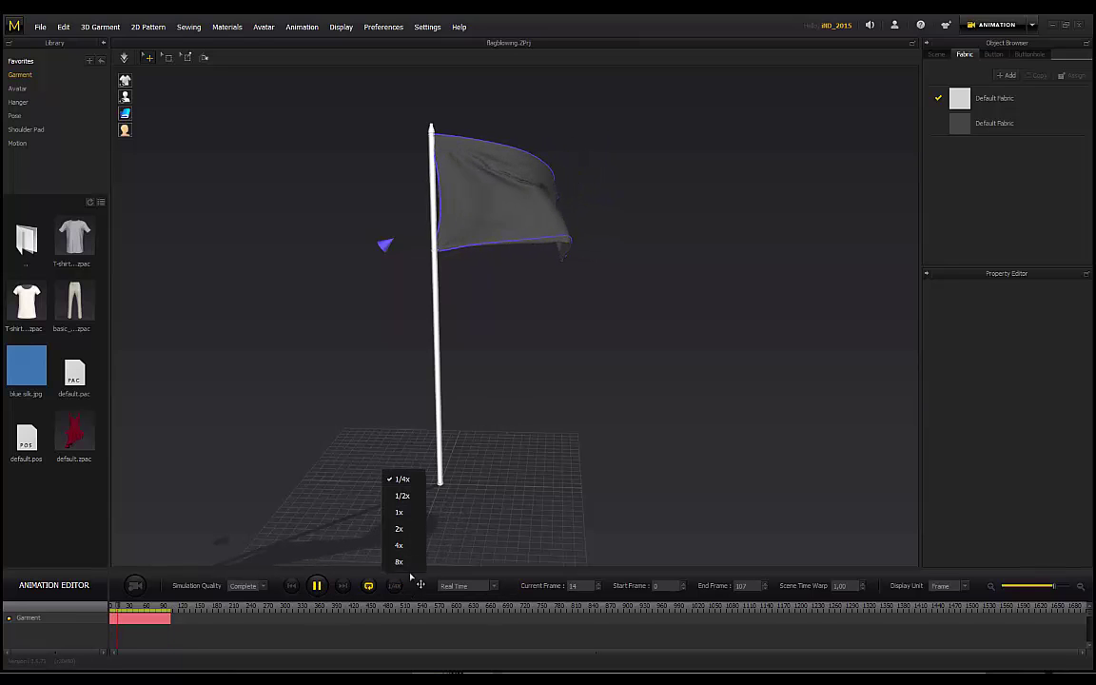
click(401, 515)
Review the looping flag animation from several angles and check the playback speed options.
right_drag(528, 340, 509, 344)
scroll(467, 247, up, 1)
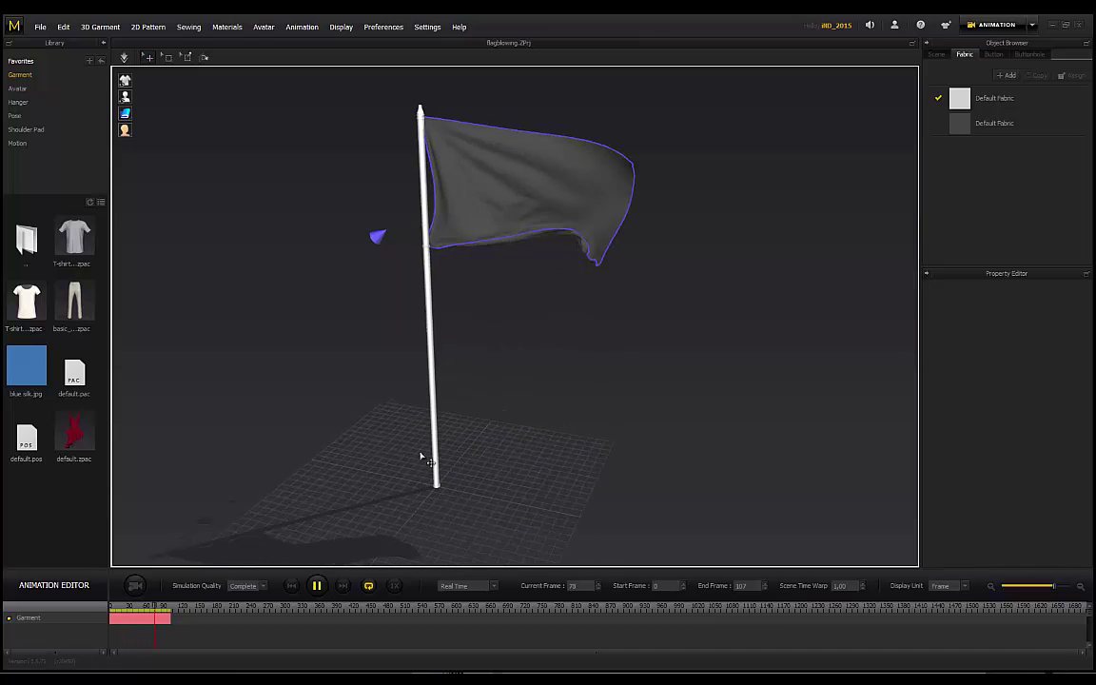
click(395, 587)
click(510, 243)
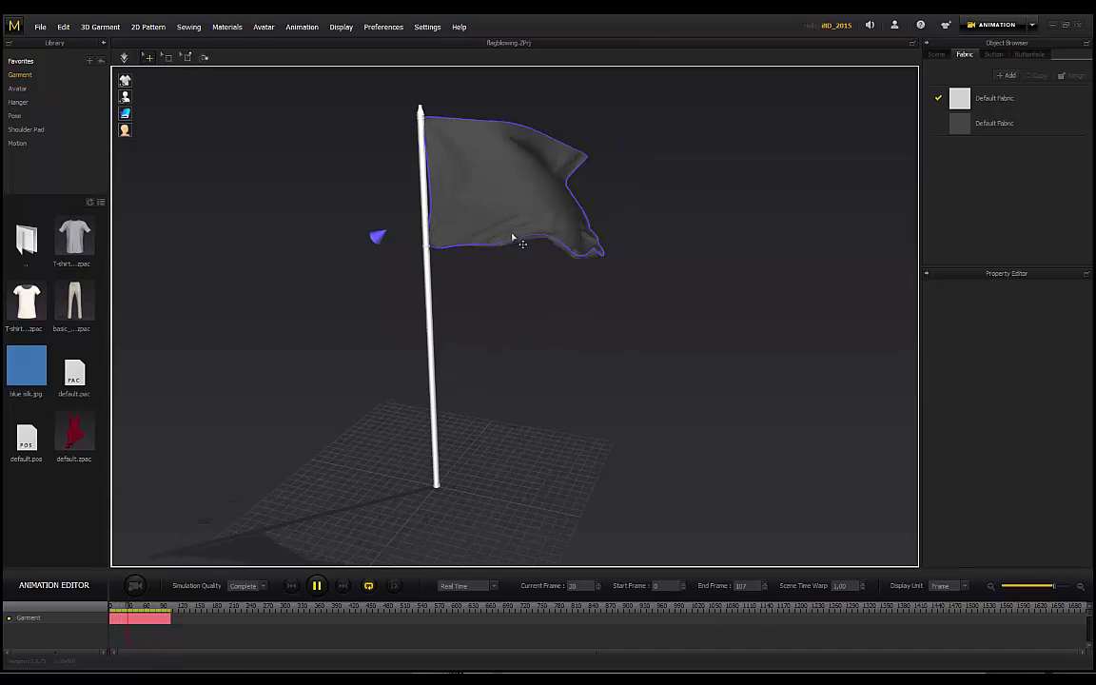
right_drag(533, 248, 454, 250)
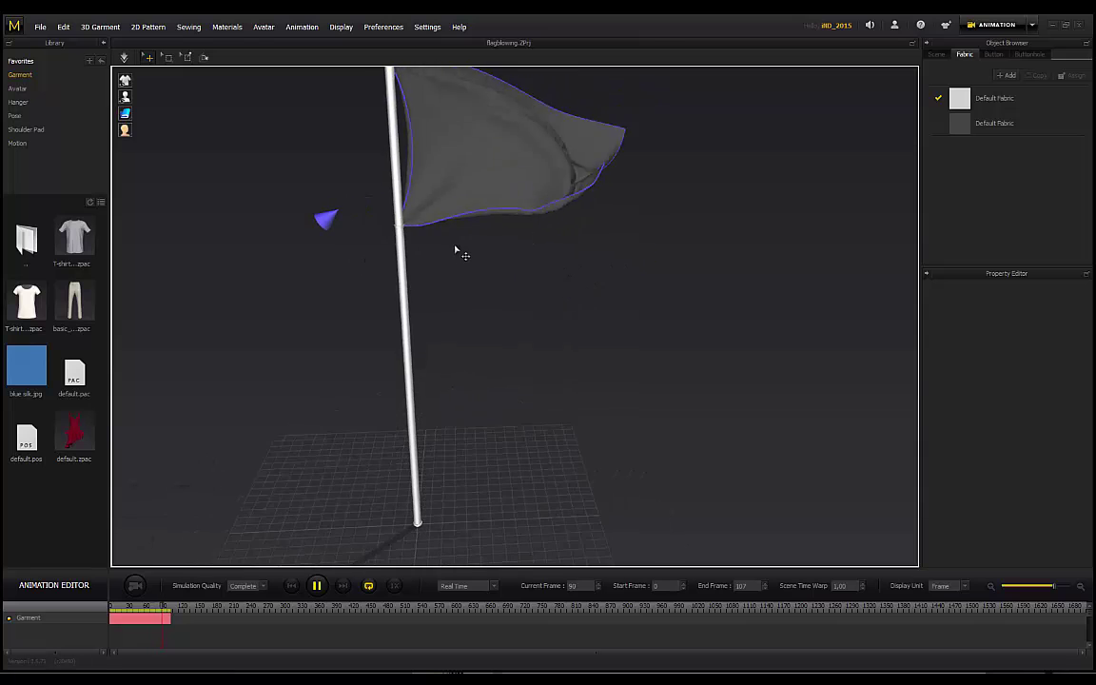
scroll(455, 250, down, 1)
right_drag(399, 284, 484, 334)
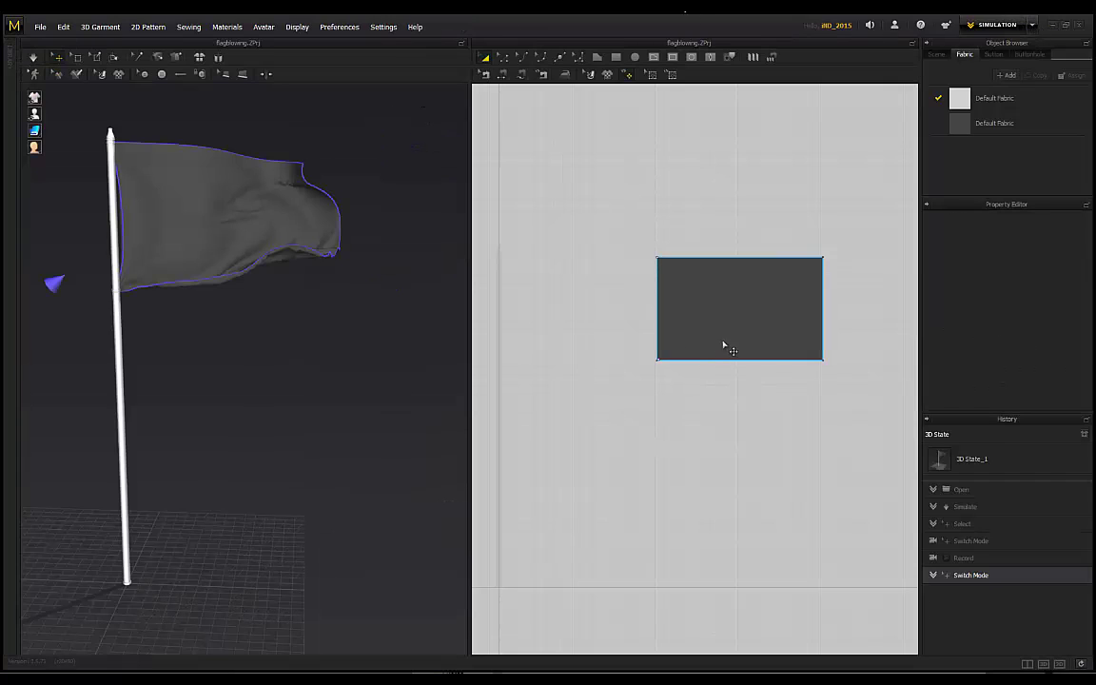
Export the flag pattern as an Alembic (HDF5) file, replacing flagblowing.abc, thick, at 30 FPS in cm with Frame Relative Sample enabled.
click(728, 350)
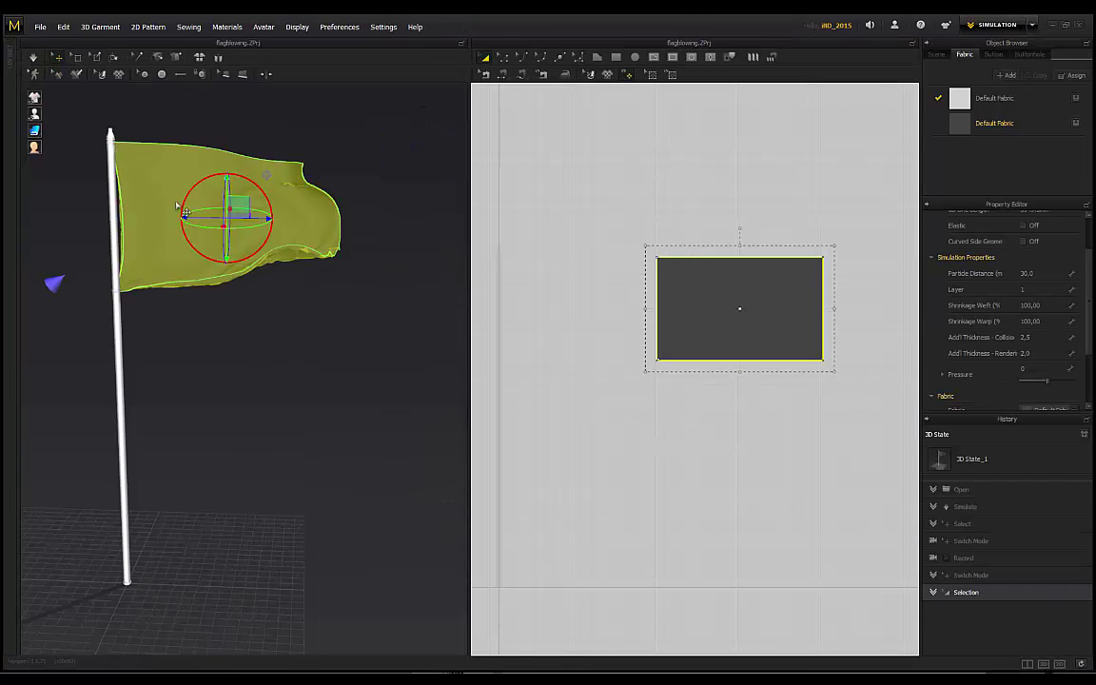
click(42, 28)
mouse_move(50, 174)
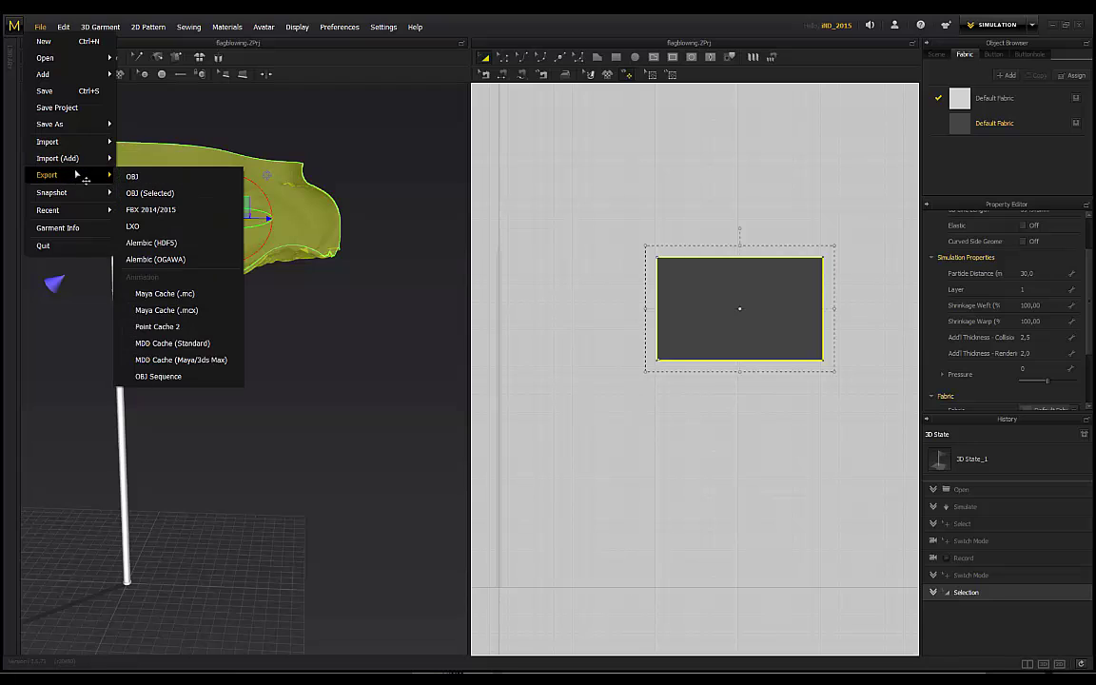
click(166, 245)
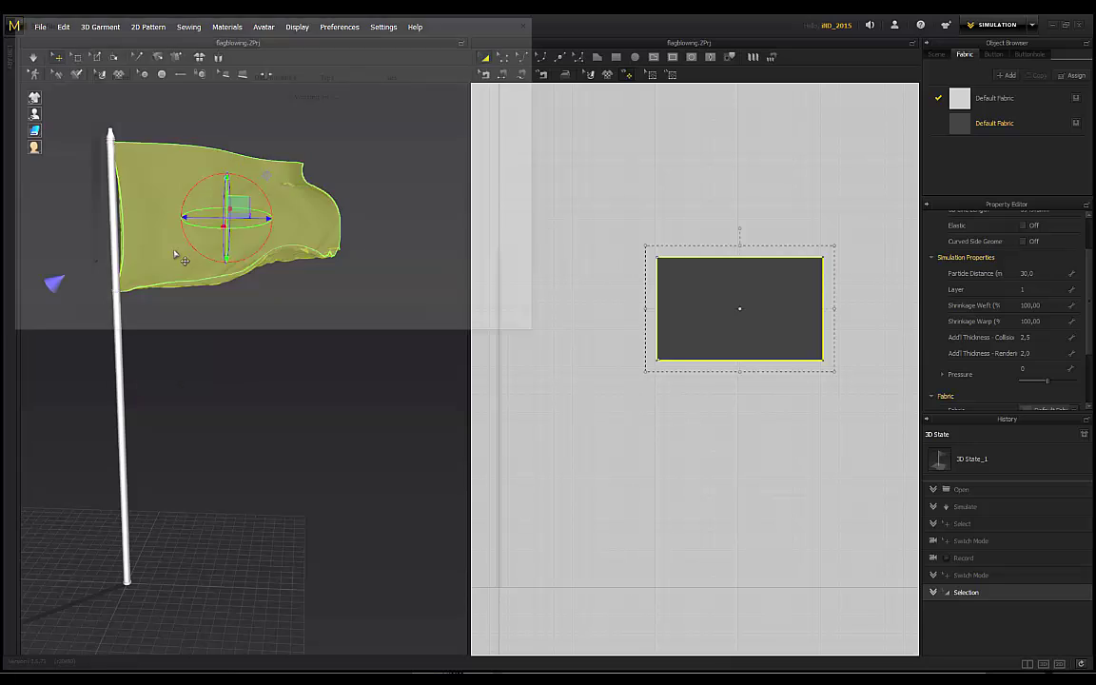
click(141, 93)
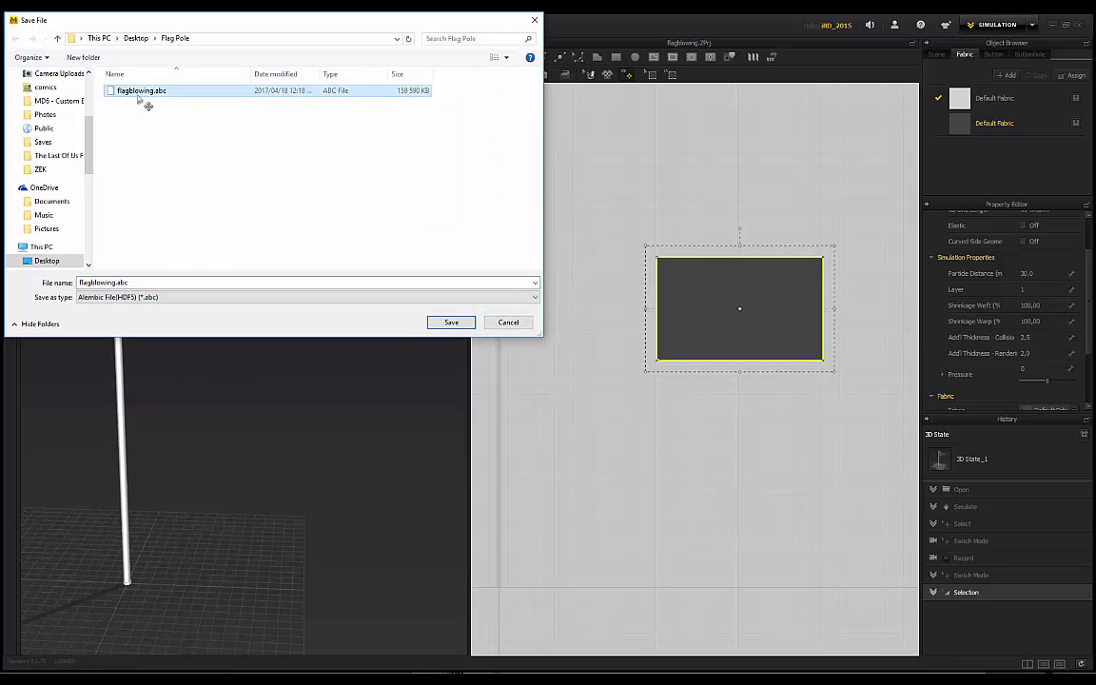
click(442, 323)
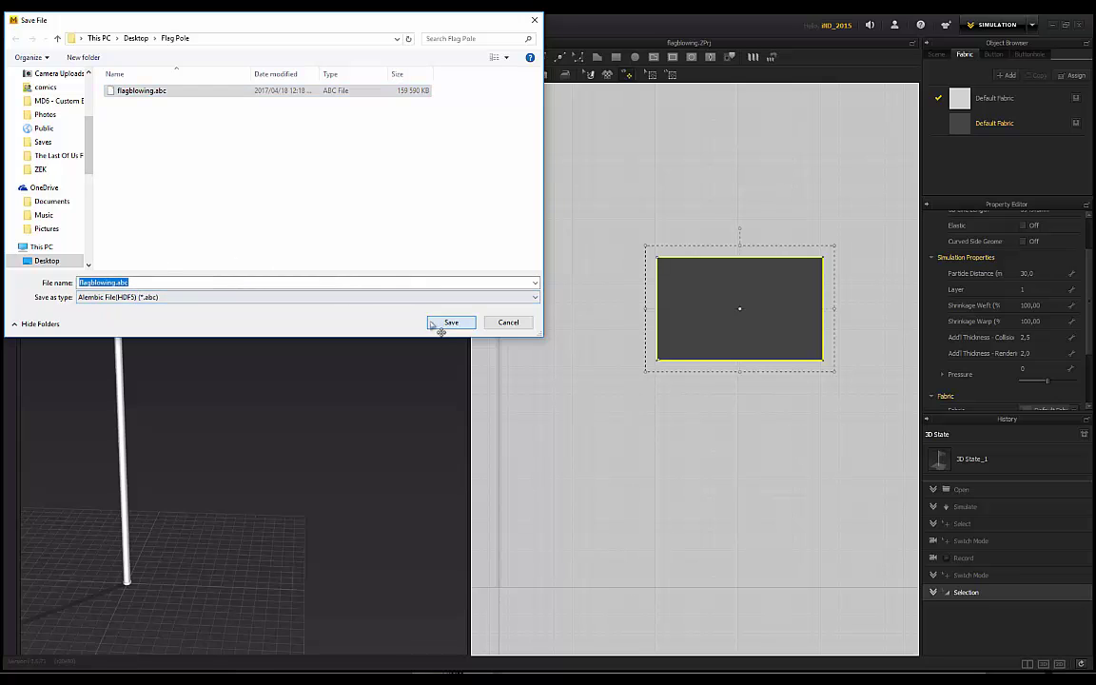
click(577, 351)
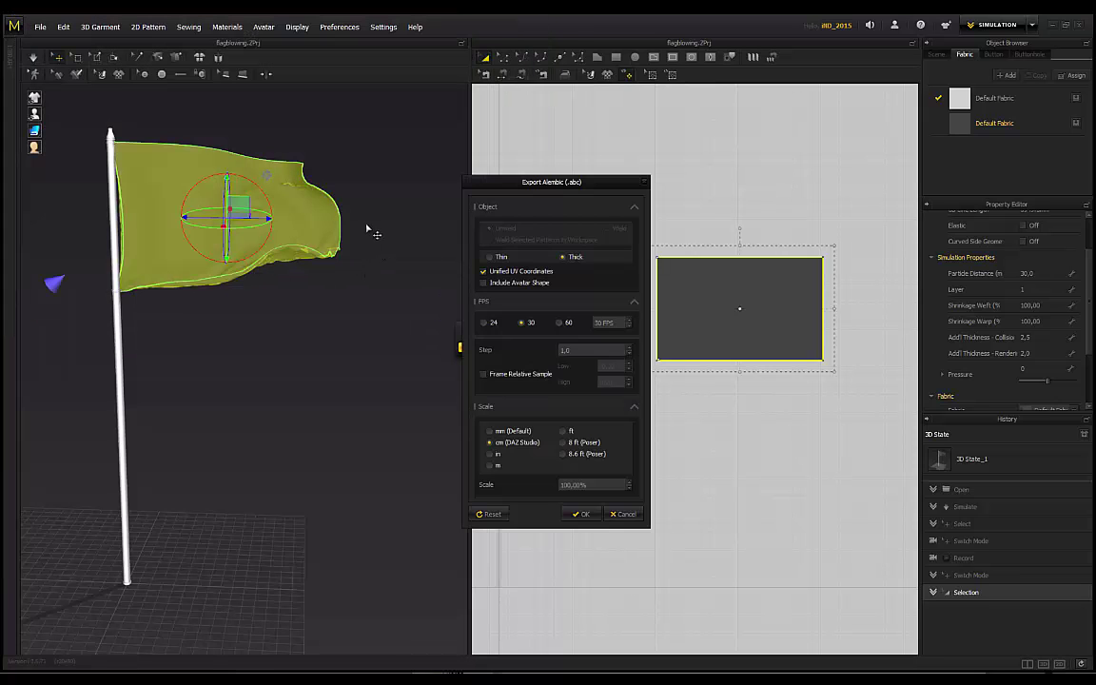
drag(530, 196, 408, 175)
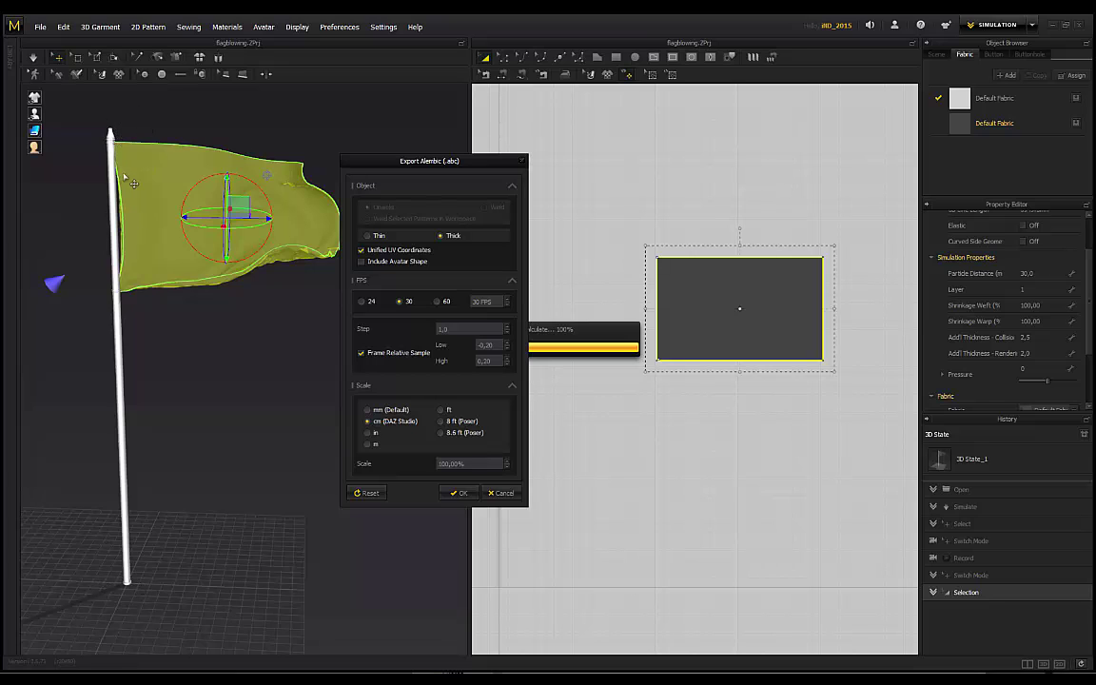
click(472, 495)
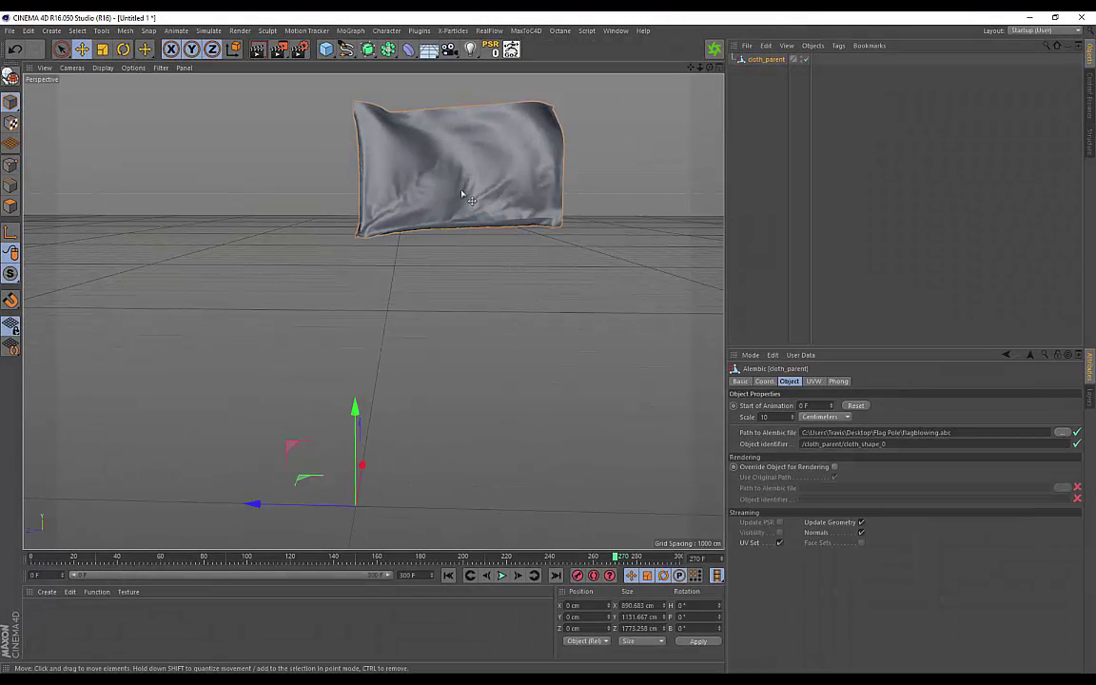
Switch to Cinema 4D and delete the existing cloth_parent flag from the scene.
click(463, 195)
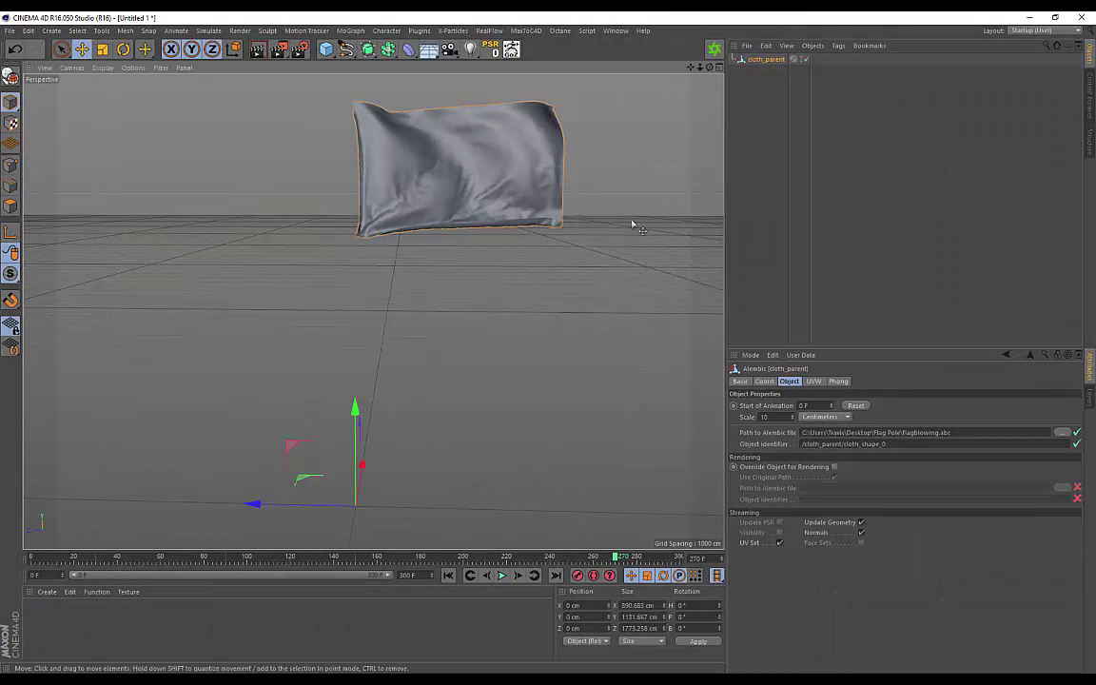
click(767, 61)
key(Delete)
Merge flagpole.obj from the Flag Pole folder into the empty scene.
click(748, 46)
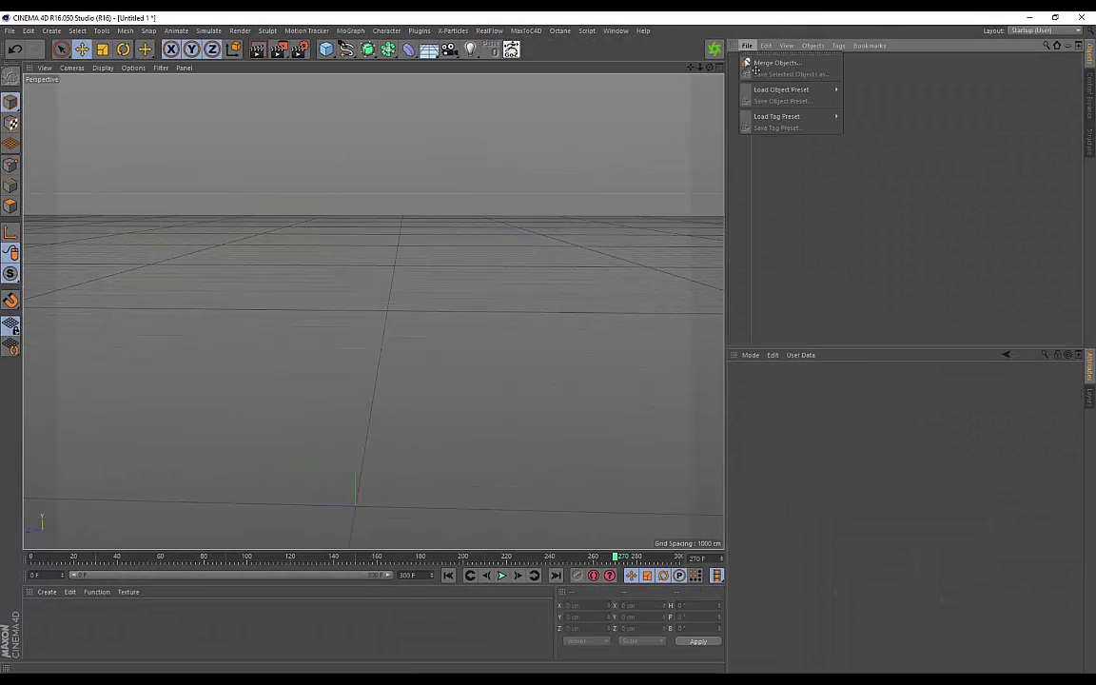
click(777, 62)
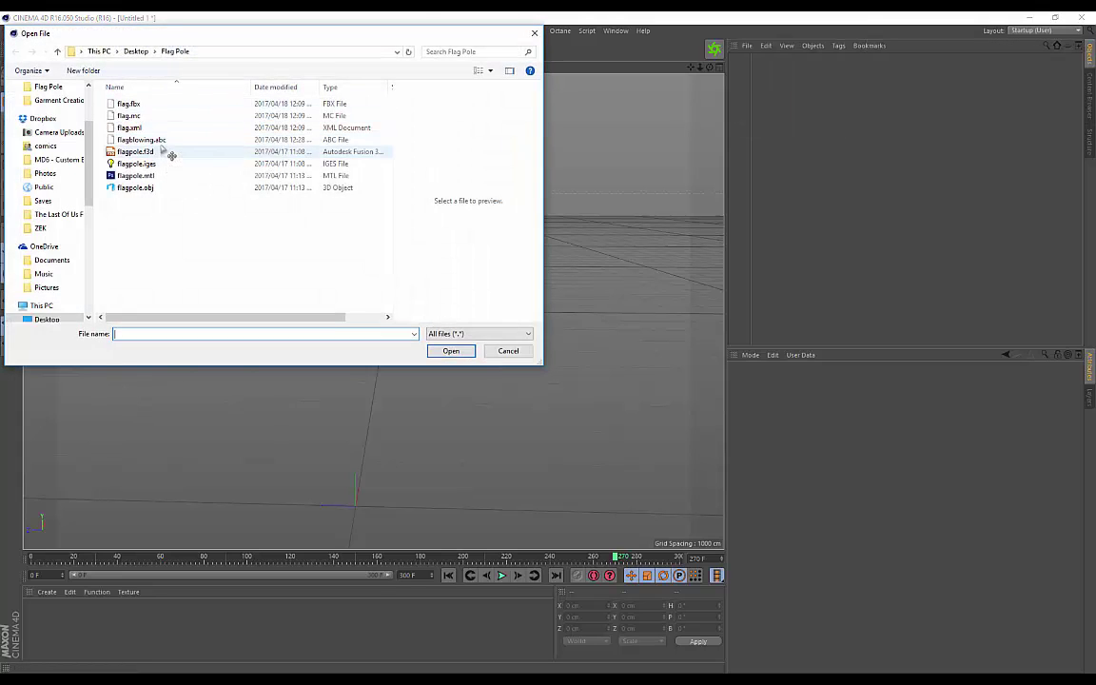
click(172, 140)
click(150, 190)
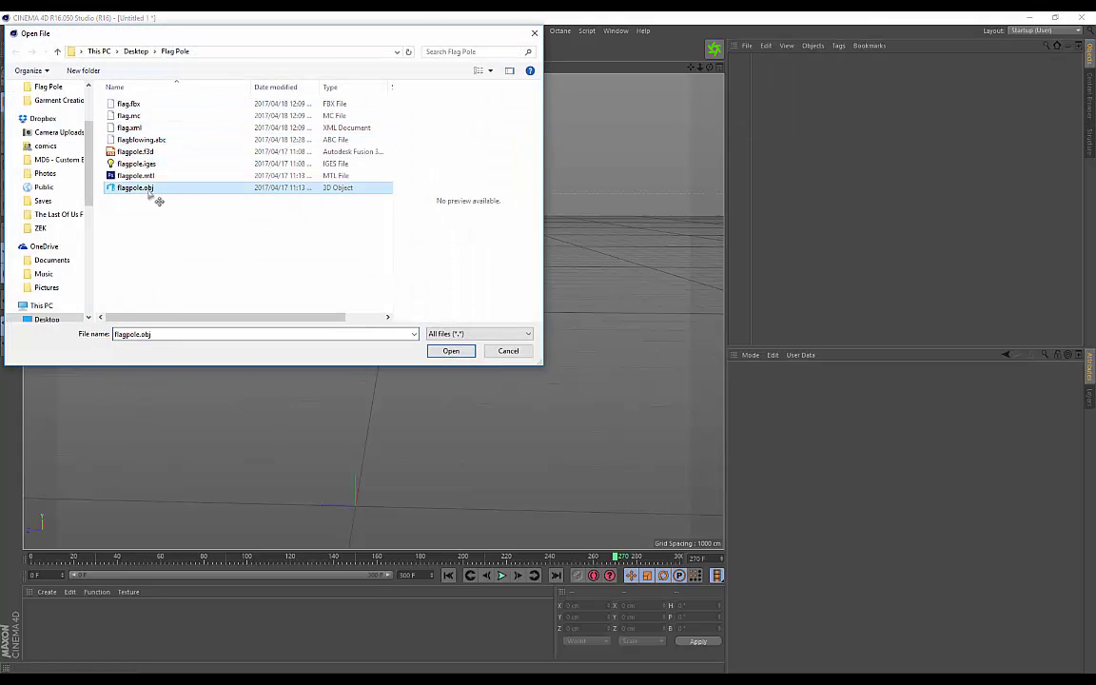
click(447, 354)
click(385, 483)
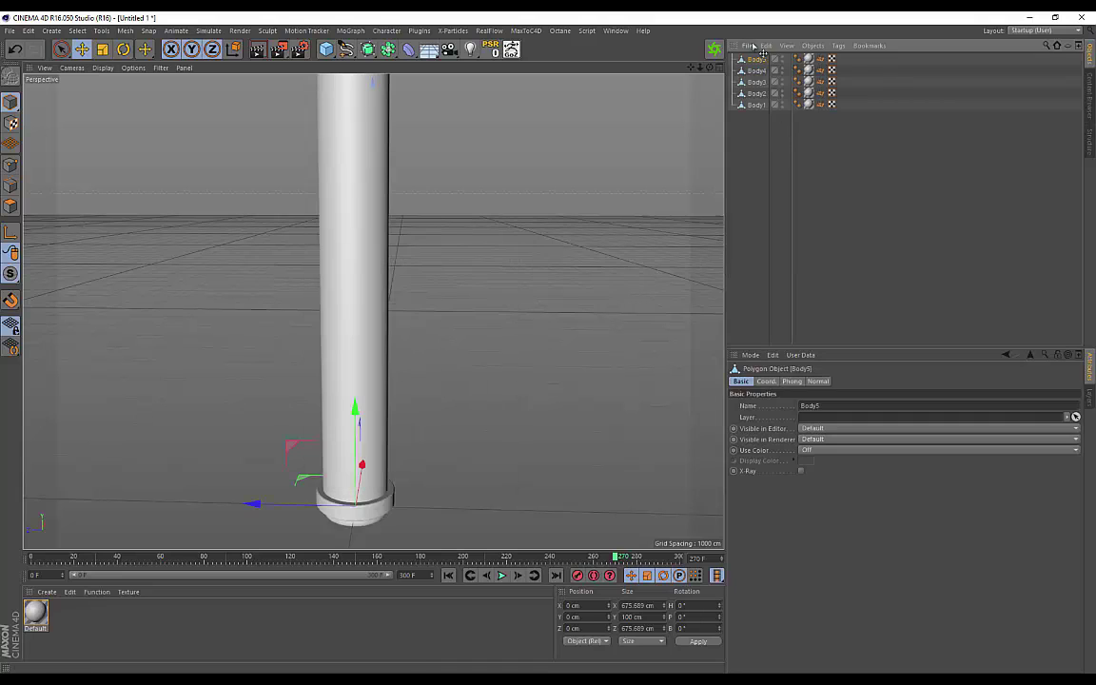
Merge flagblowing.abc into the scene with a frame rate of 30 and a scale of 10 centimeters.
click(748, 46)
click(776, 65)
click(140, 140)
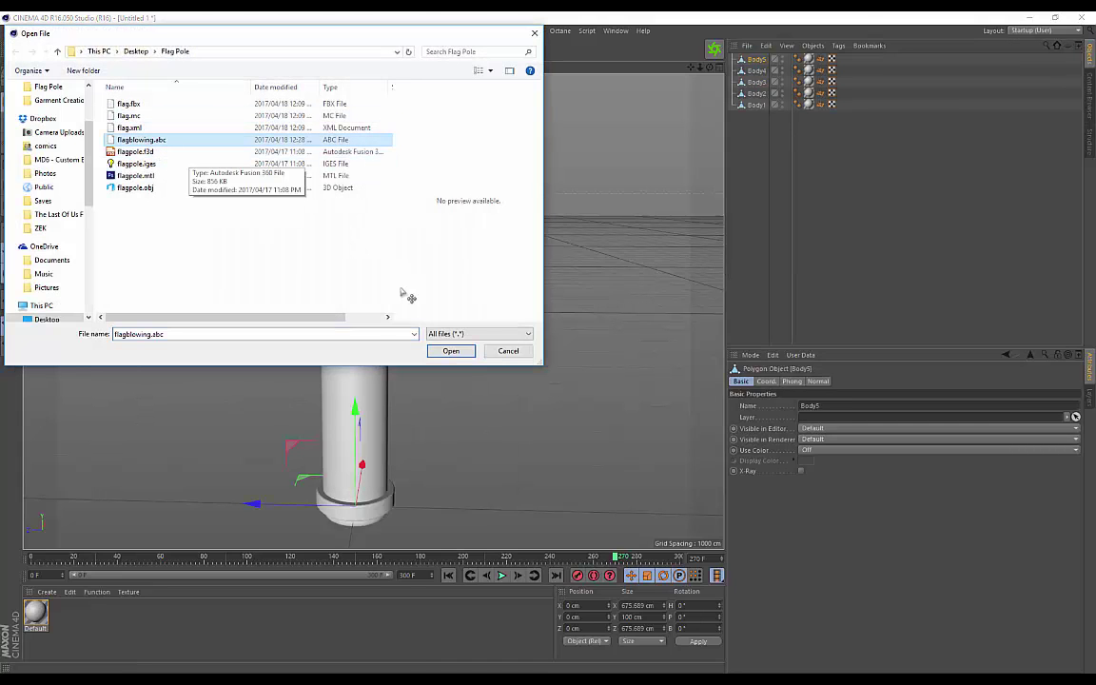
click(450, 350)
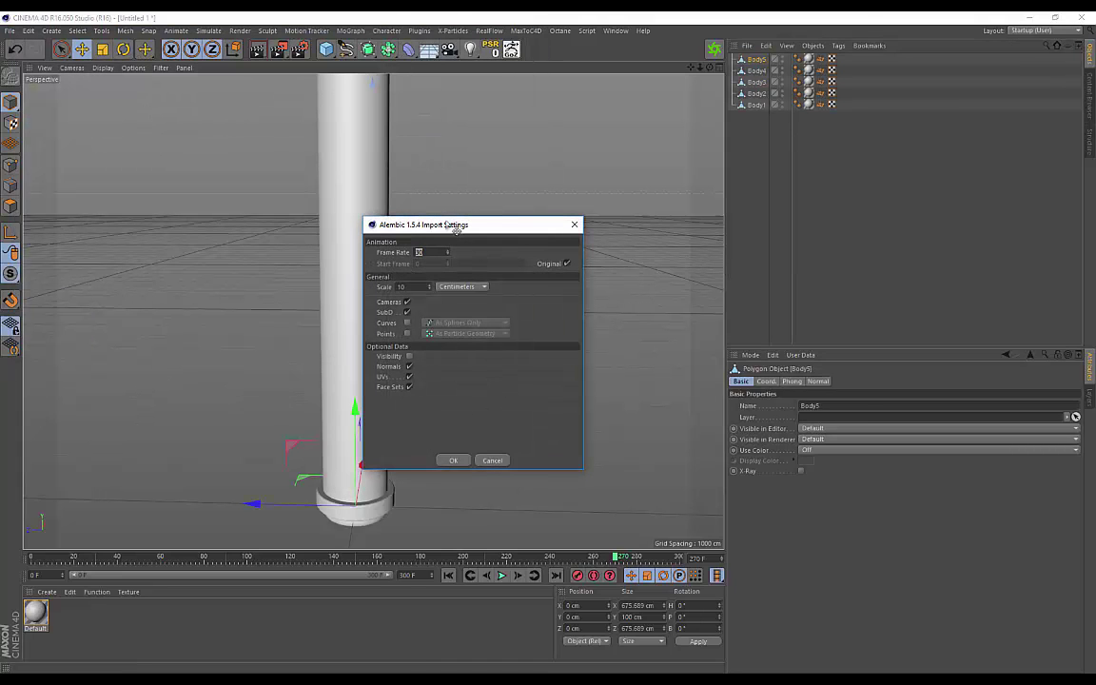
drag(456, 227, 245, 177)
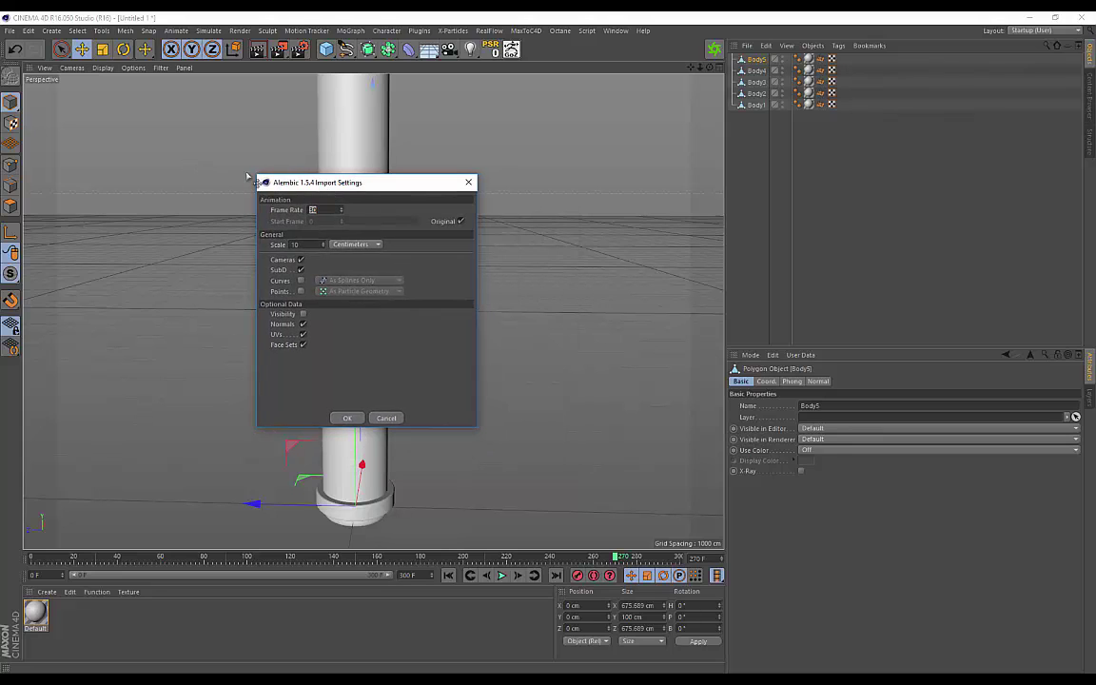
drag(326, 195, 264, 200)
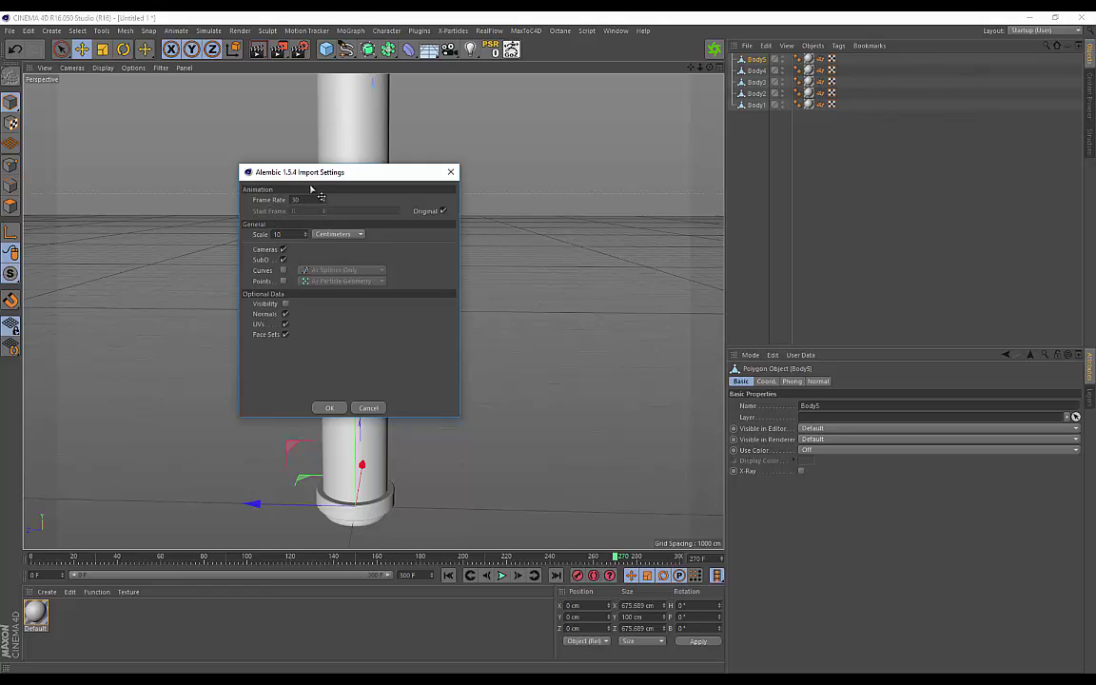
click(327, 409)
Compare the flagpole with the flag, and delete the five Body objects that make up the pole.
alt+middle_drag(569, 285, 533, 347)
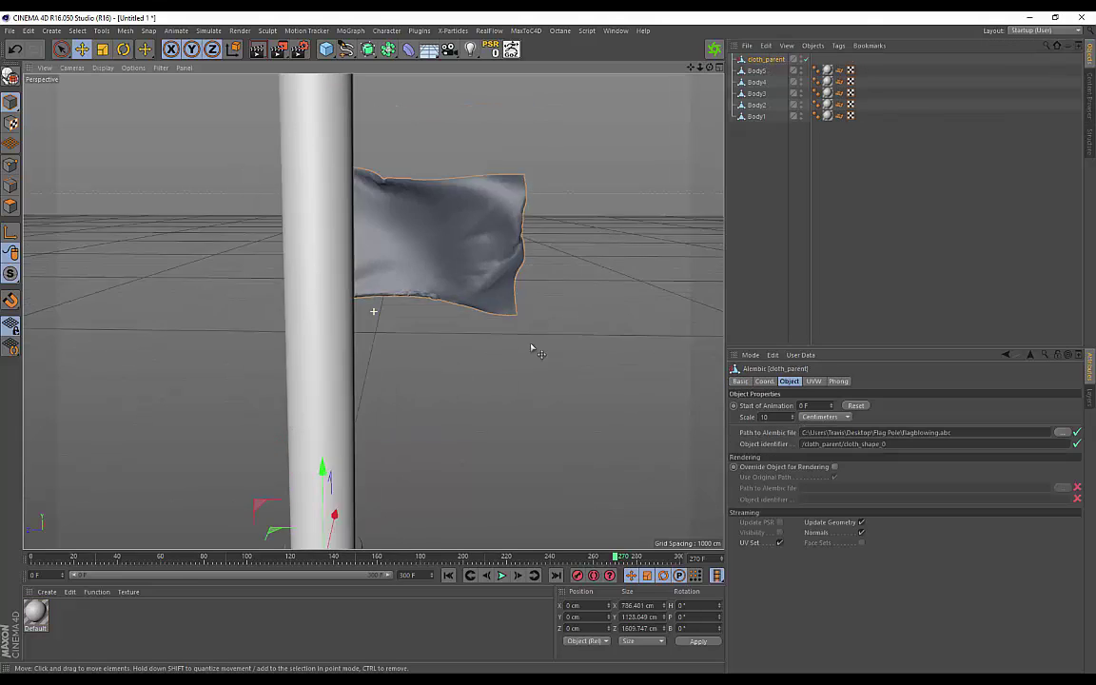
scroll(521, 335, down, 5)
alt+drag(441, 328, 496, 167)
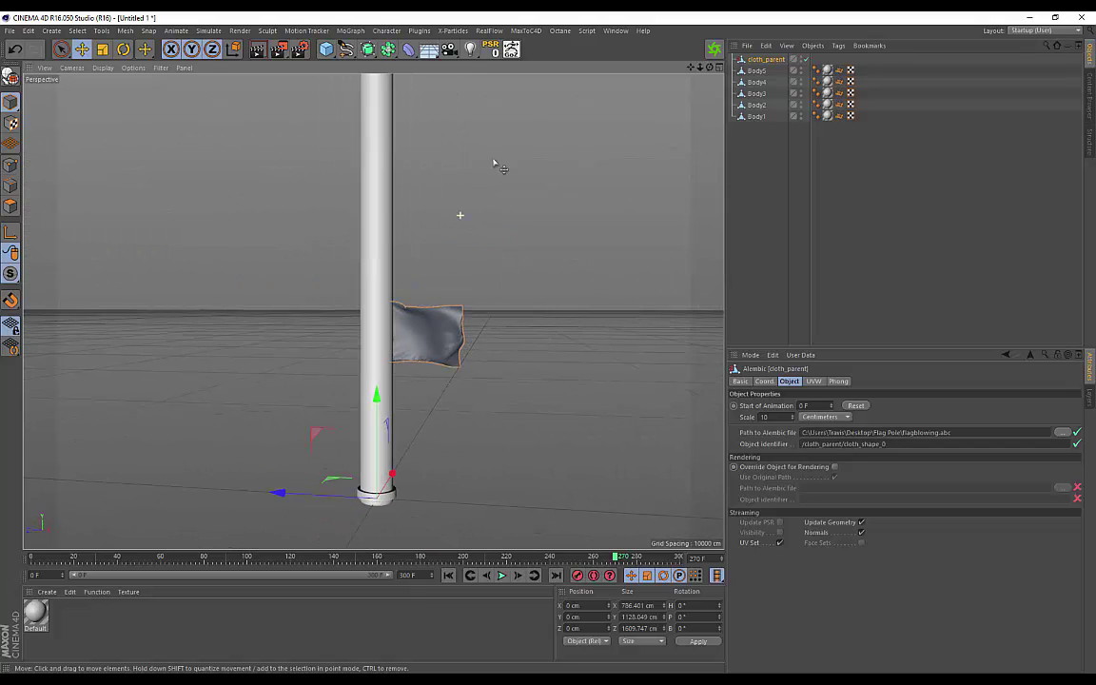
click(764, 126)
drag(764, 127, 772, 67)
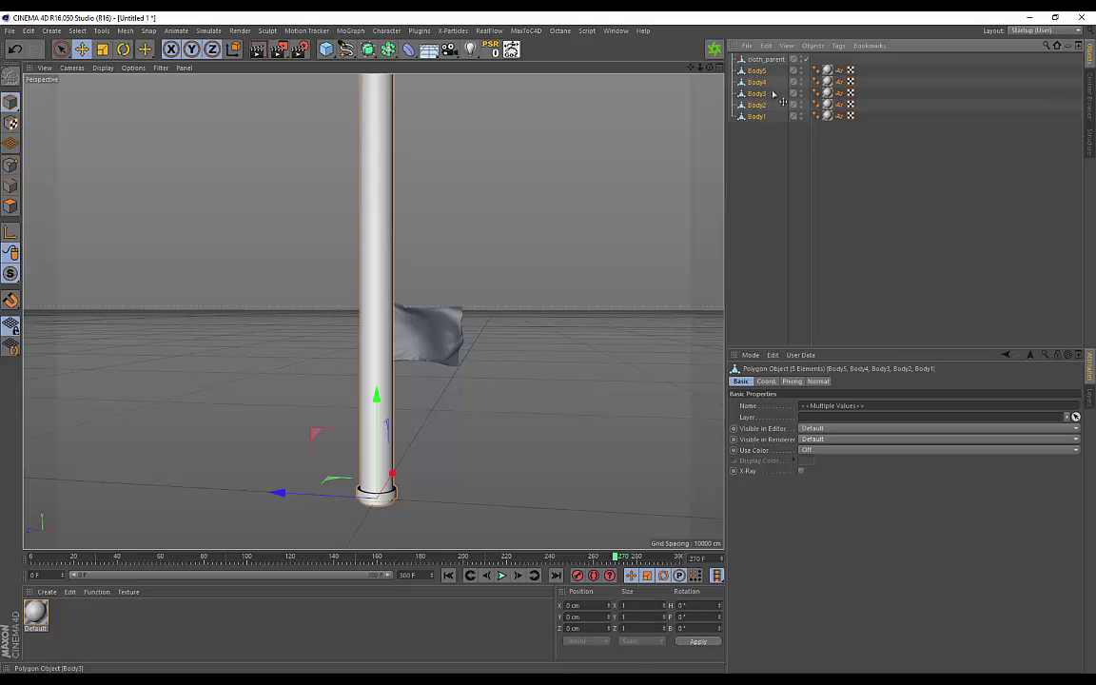
key(Delete)
Merge flagpole.obj into the scene at a scale of 10 centimeters.
click(748, 45)
click(759, 61)
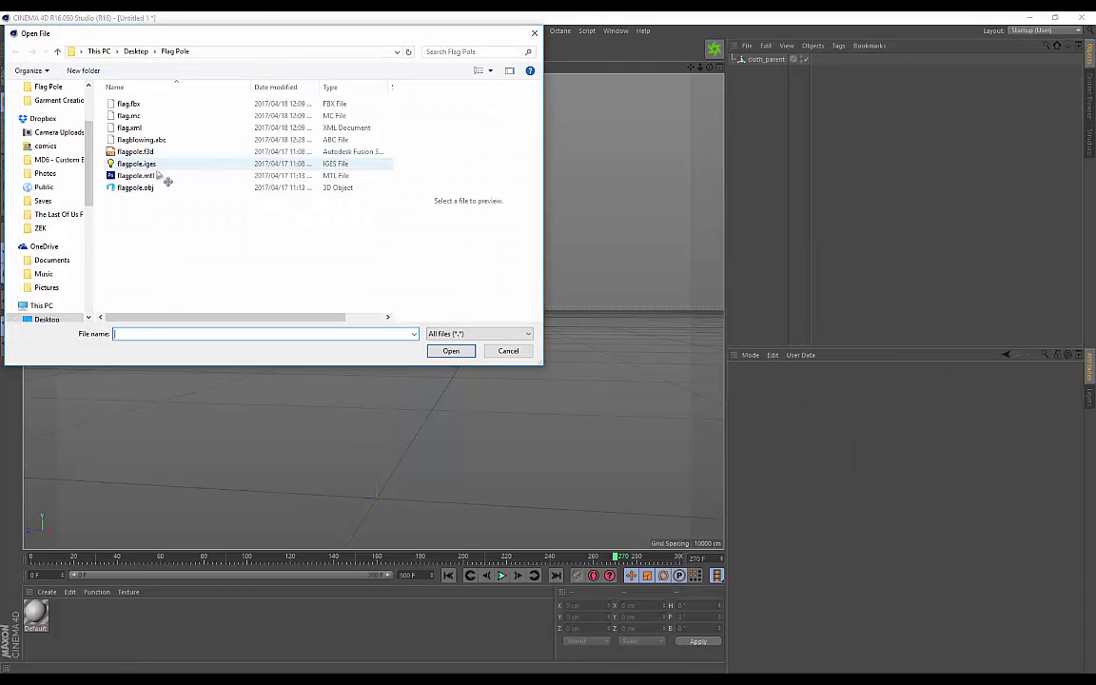
click(153, 188)
click(451, 351)
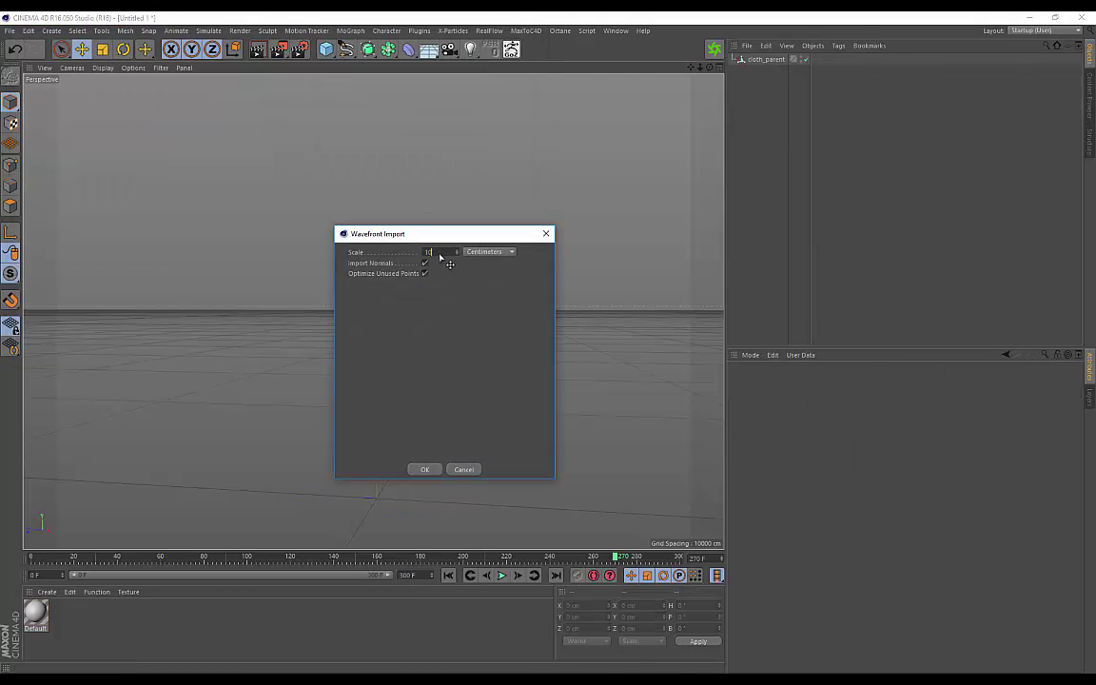
click(425, 470)
Set the end frame of the timeline to 107 F.
scroll(420, 391, up, 5)
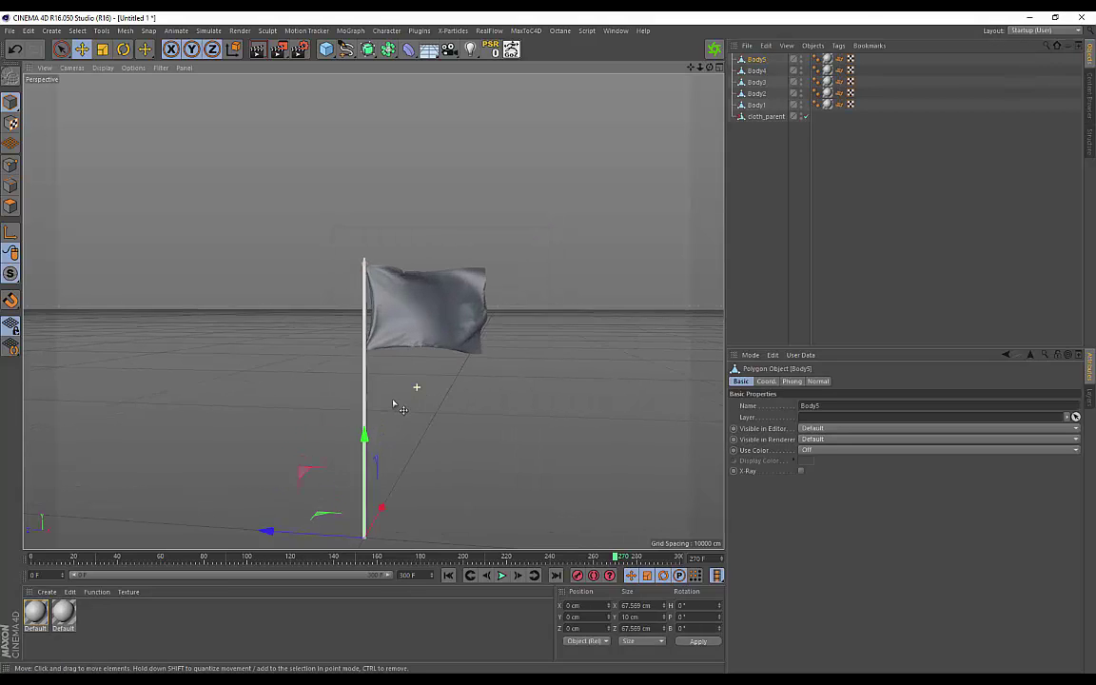
alt+drag(379, 374, 386, 386)
alt+right_drag(341, 298, 373, 312)
alt+drag(373, 311, 421, 355)
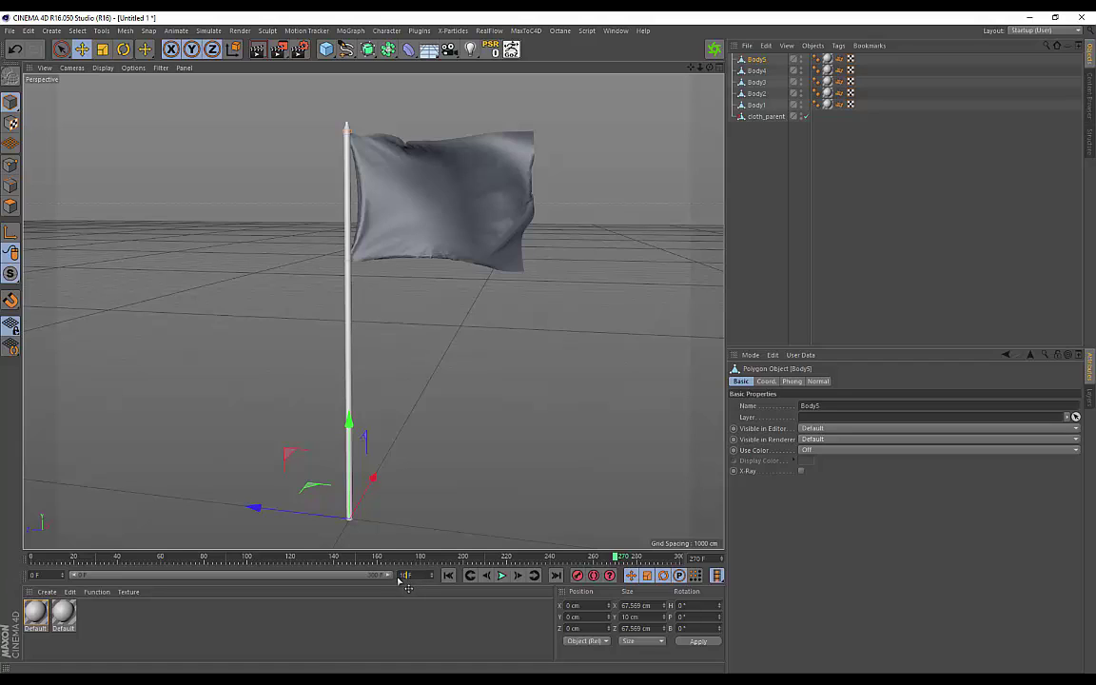
key(Return)
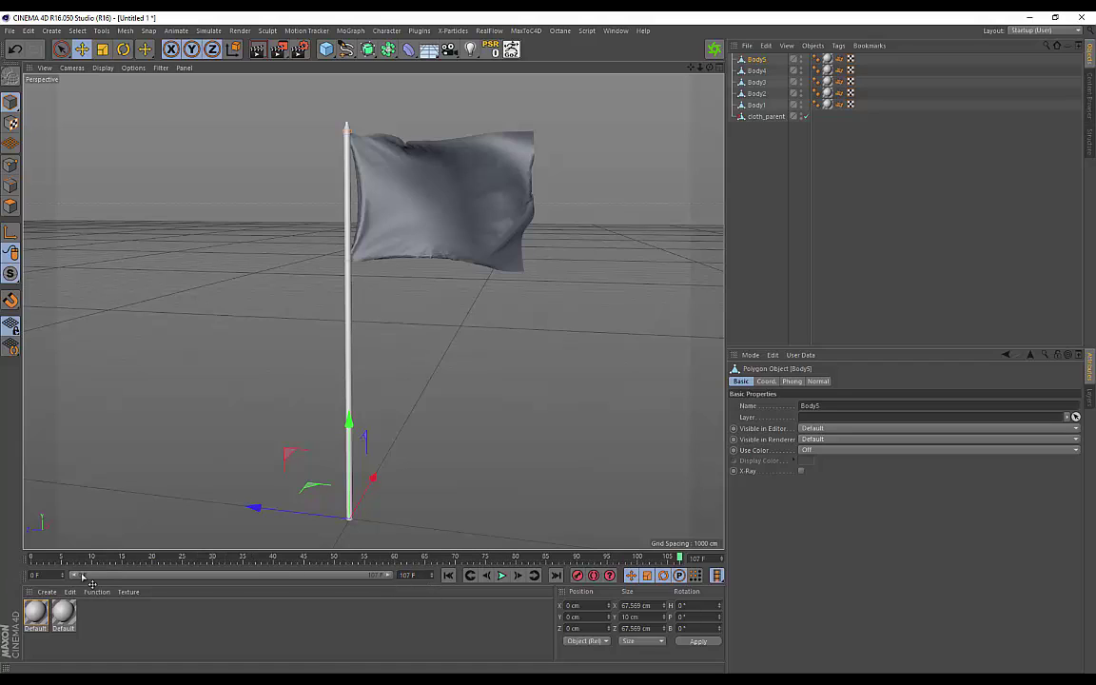
Play the flag animation from frame 0 and examine it on the pole from several angles.
drag(681, 562, 8, 566)
click(501, 576)
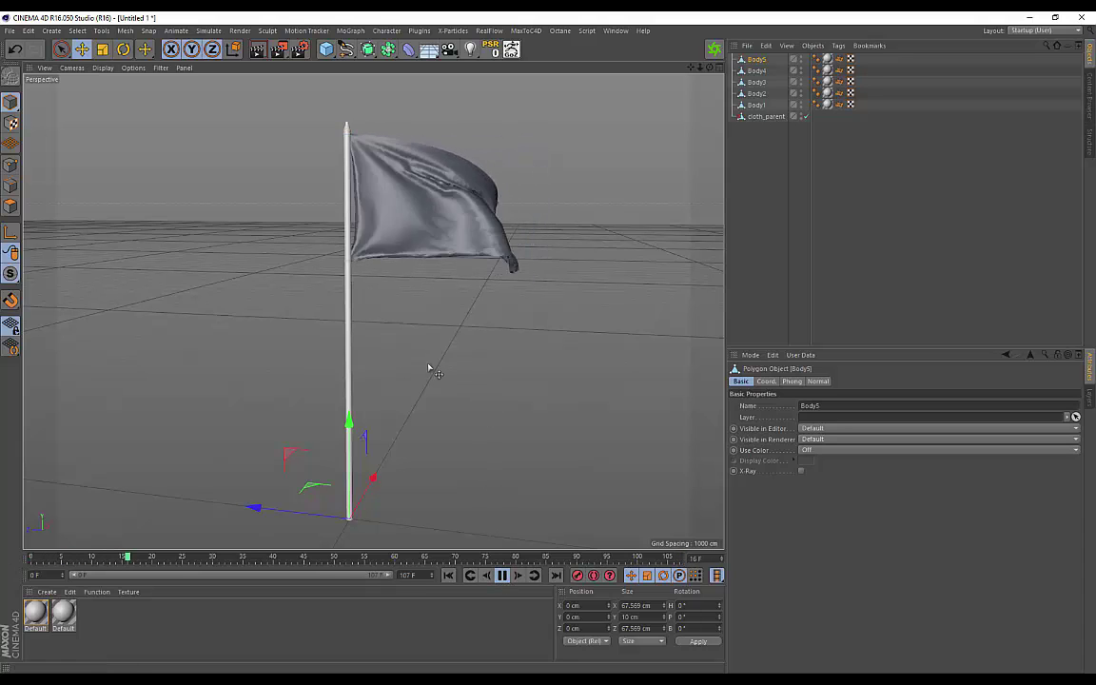
alt+drag(346, 309, 438, 323)
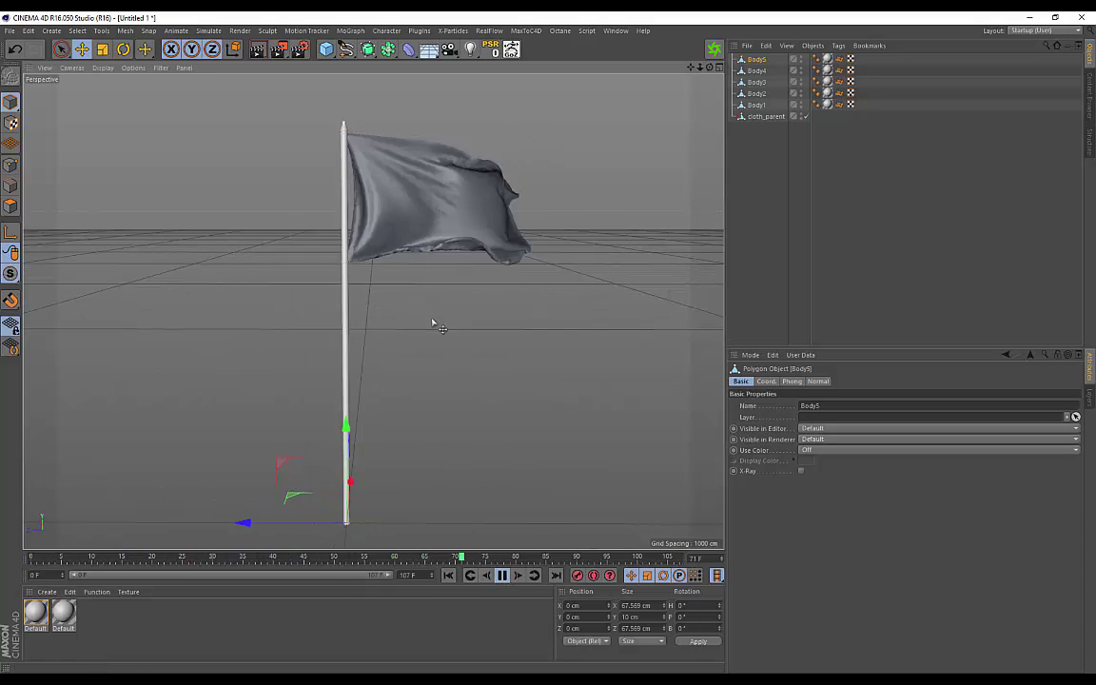
alt+right_drag(438, 322, 316, 333)
alt+drag(316, 333, 88, 555)
Create an Octane Material and apply it to the flag.
click(46, 592)
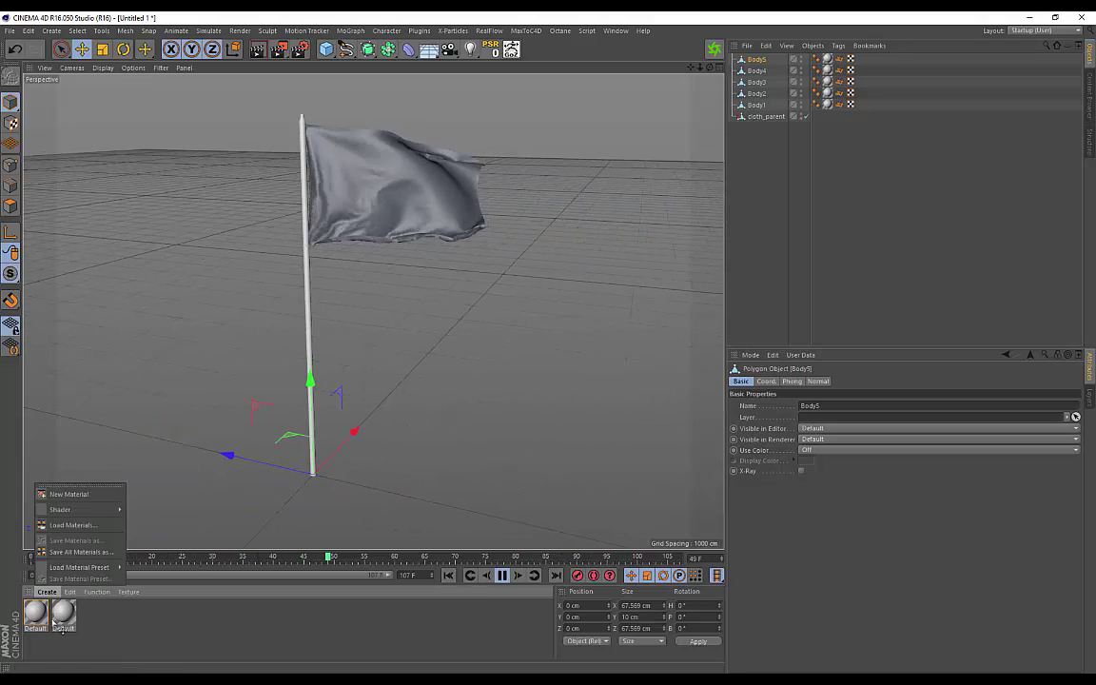
mouse_move(93, 512)
mouse_move(190, 496)
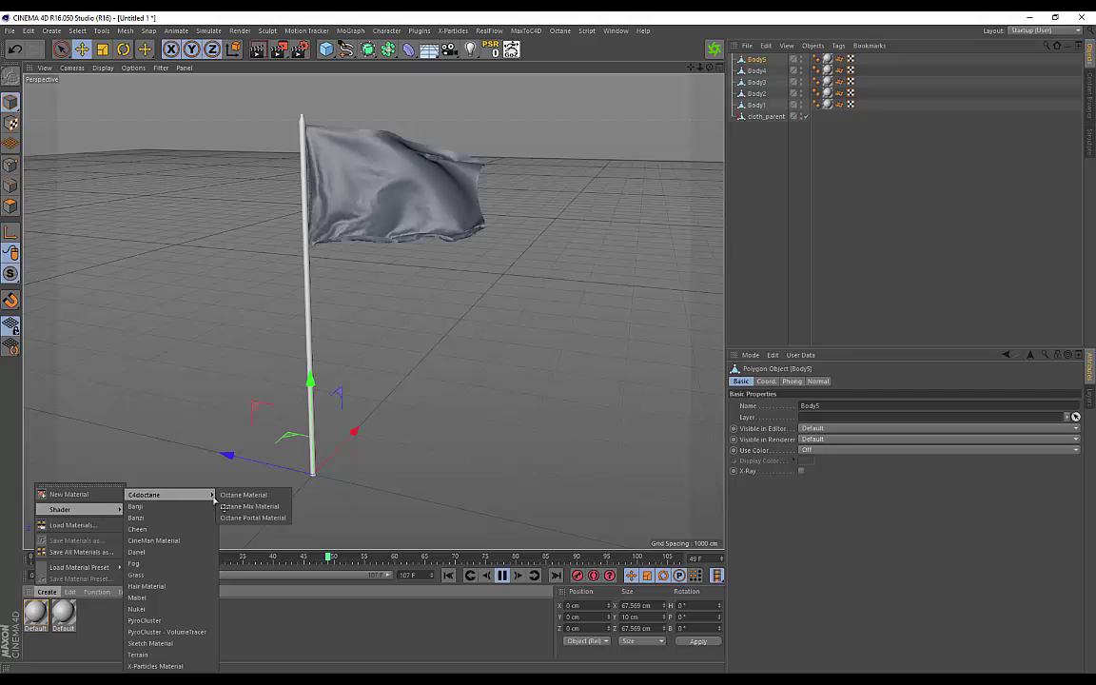
click(243, 496)
drag(400, 169, 398, 173)
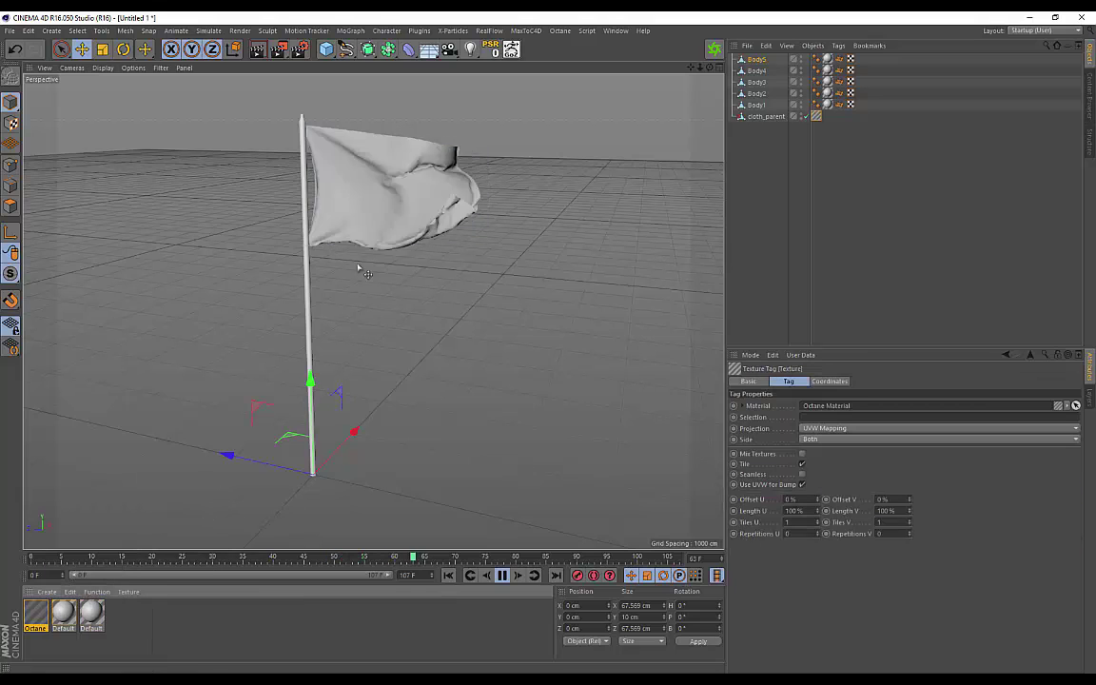
Give the Octane material a near-black diffuse color of 0.008802 for R, G and B, and set its type to Glossy.
double_click(38, 614)
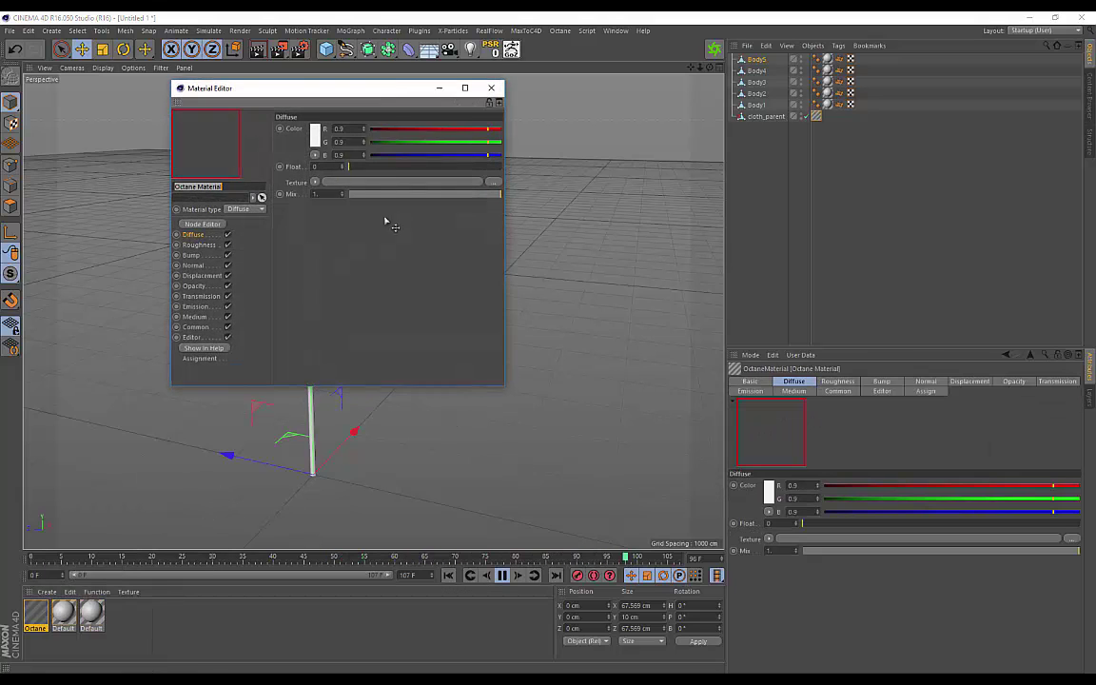
click(316, 139)
click(294, 192)
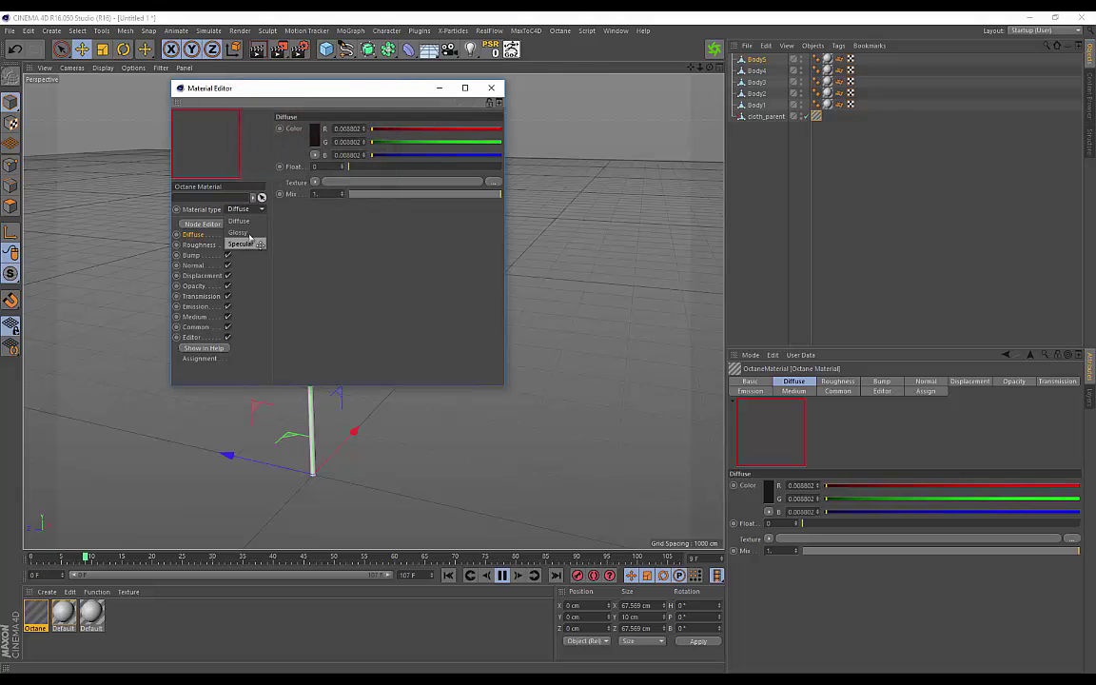
click(249, 233)
drag(281, 91, 670, 136)
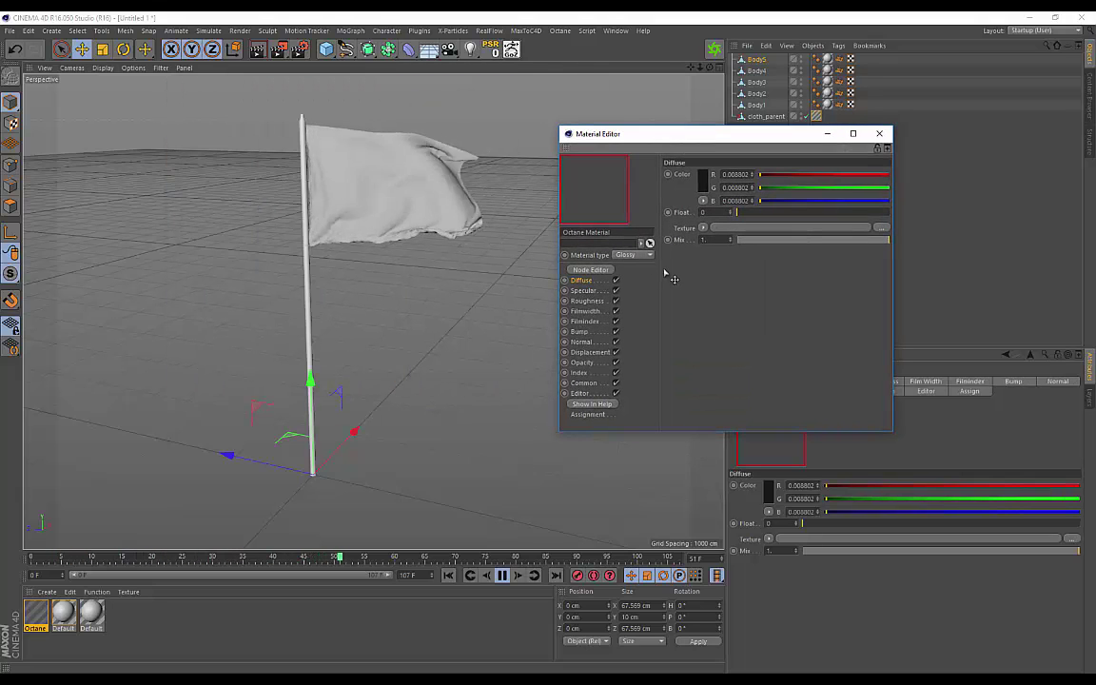
click(880, 135)
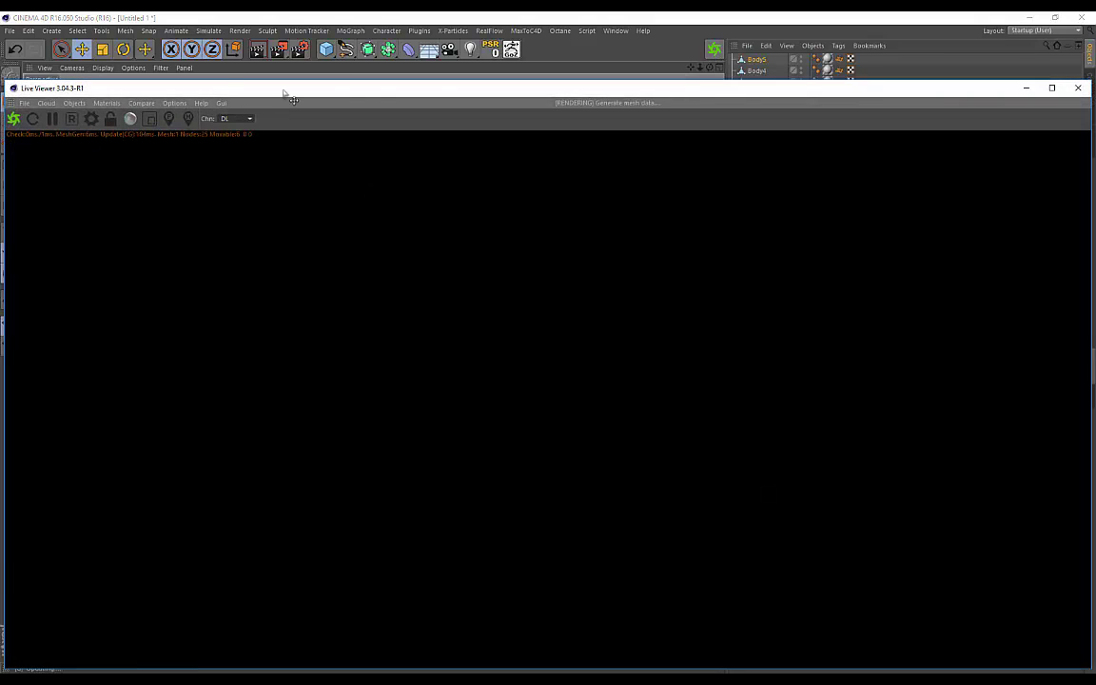
Move the Octane Live Viewer out of the way and switch from Cinema 4D to the flag project in Marvelous Designer.
drag(284, 92, 428, 73)
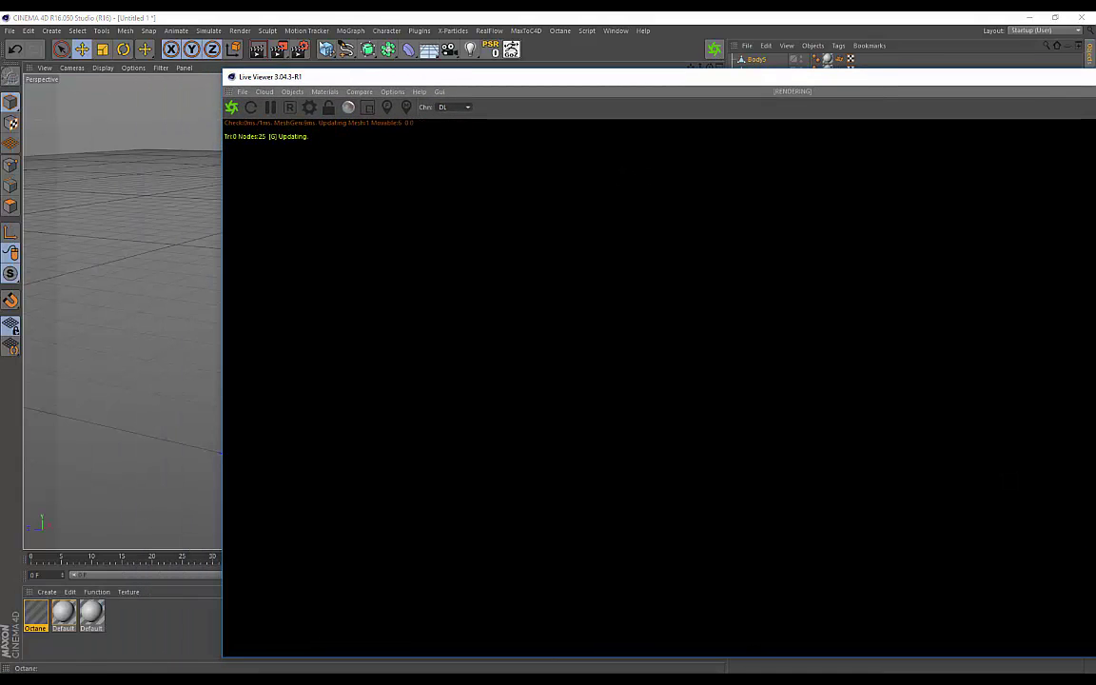
drag(494, 89, 870, 102)
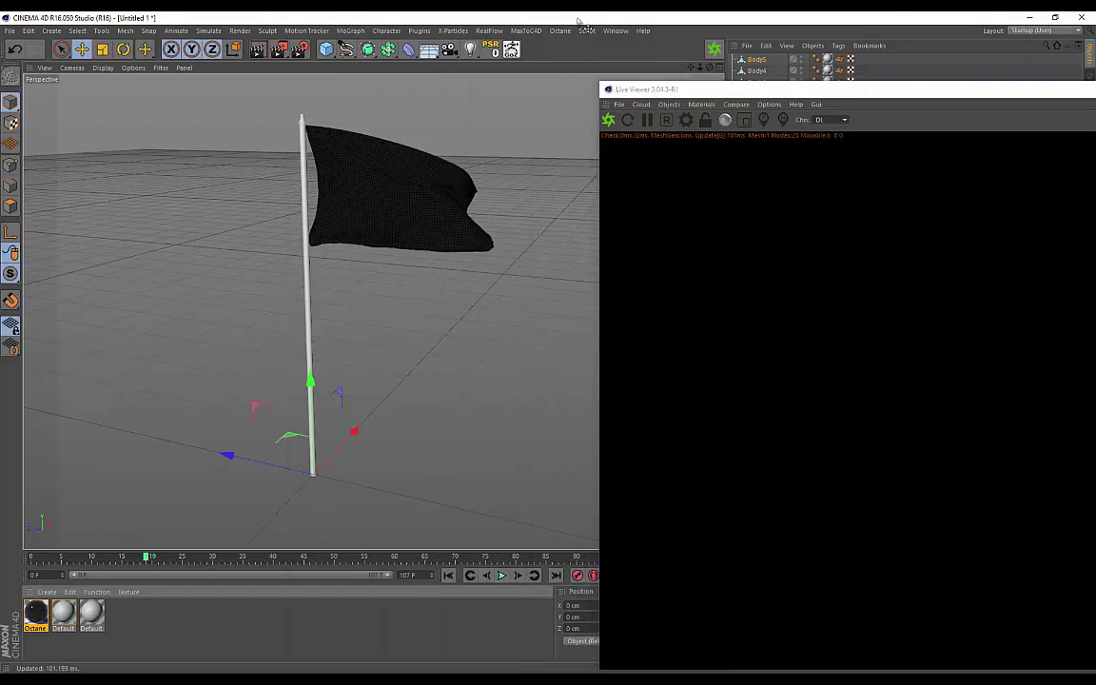
drag(518, 18, 0, 67)
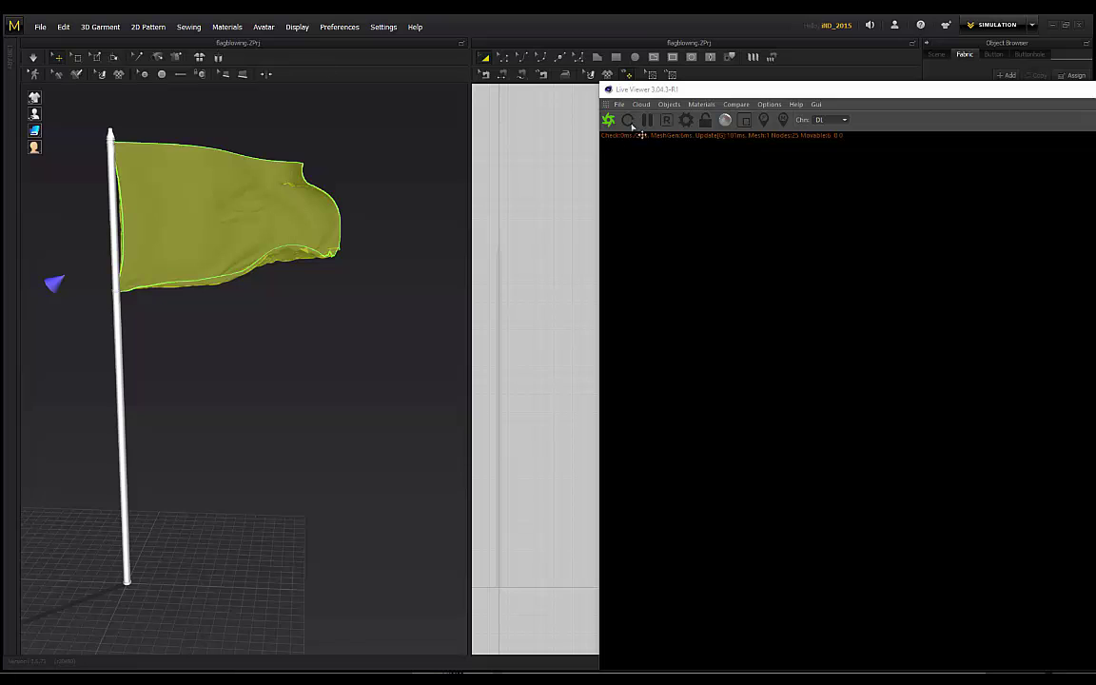
drag(695, 89, 224, 80)
double_click(225, 80)
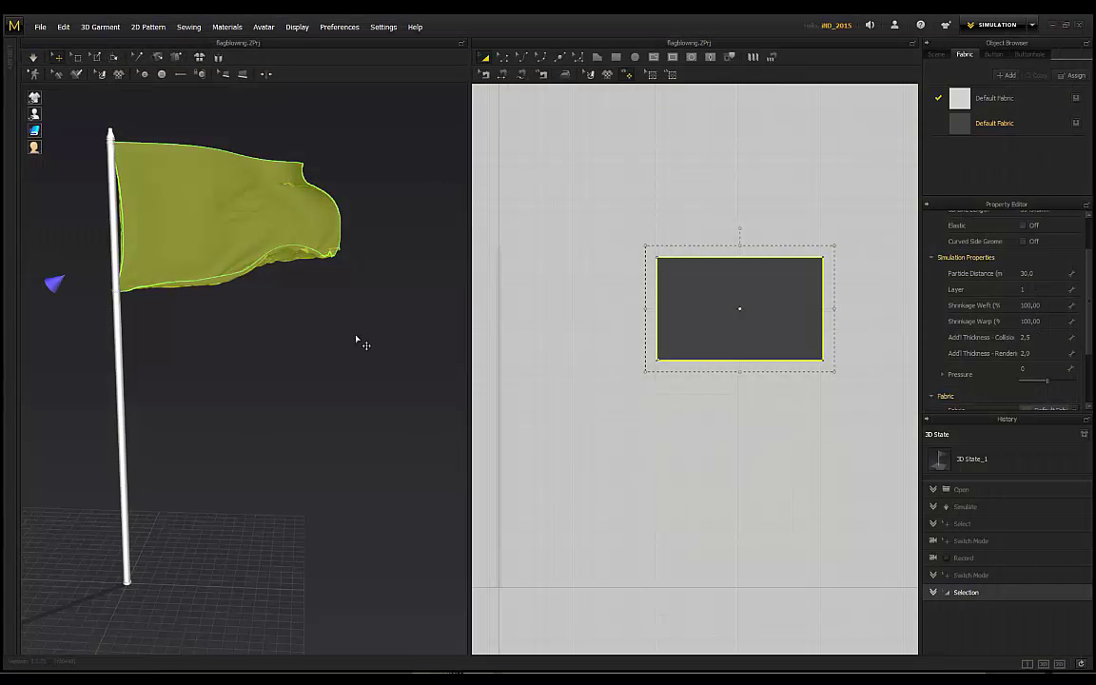
Select the flag's rectangular 2D pattern and open its Particle Distance value for editing.
click(361, 356)
scroll(352, 348, up, 3)
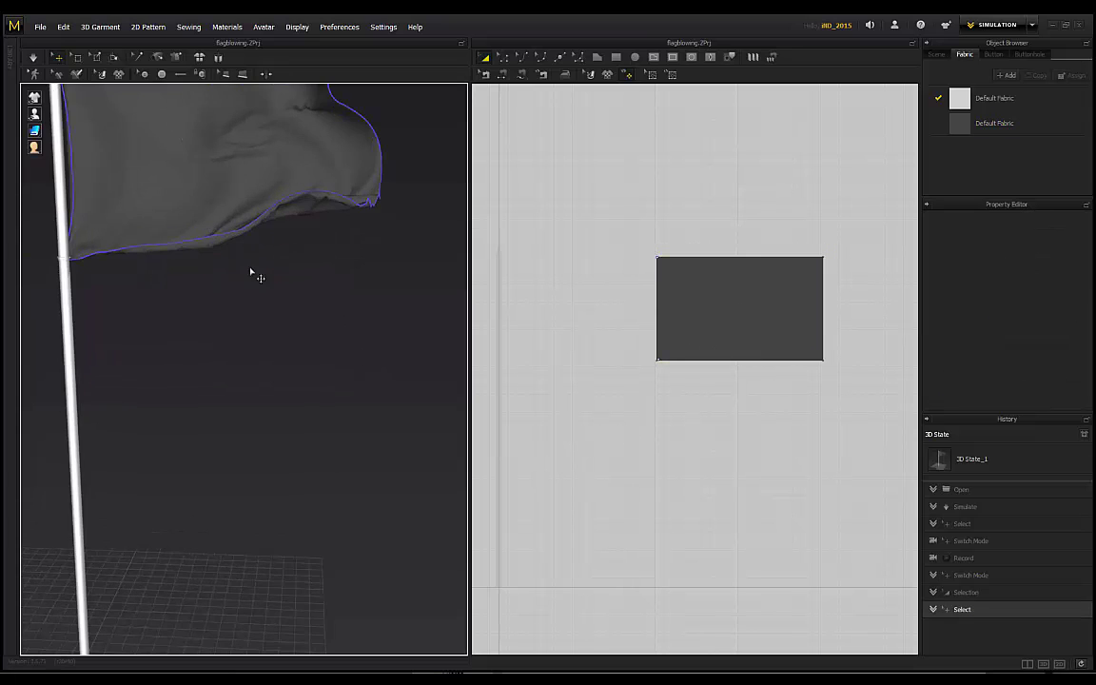
middle_drag(250, 267, 266, 338)
right_drag(267, 339, 235, 419)
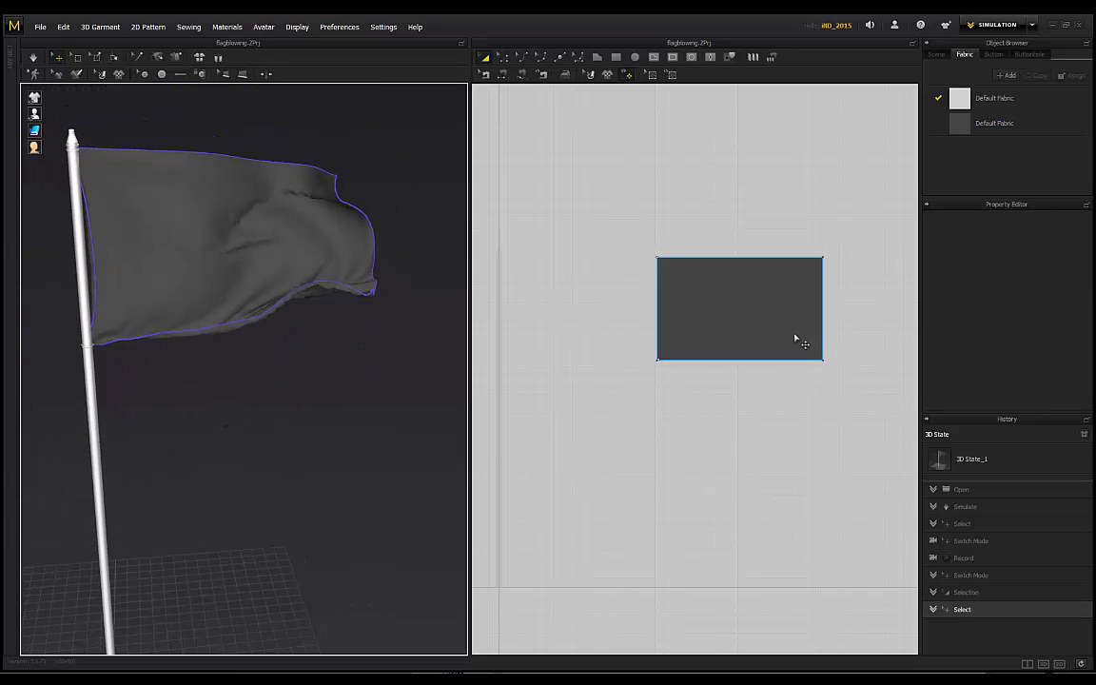
click(698, 303)
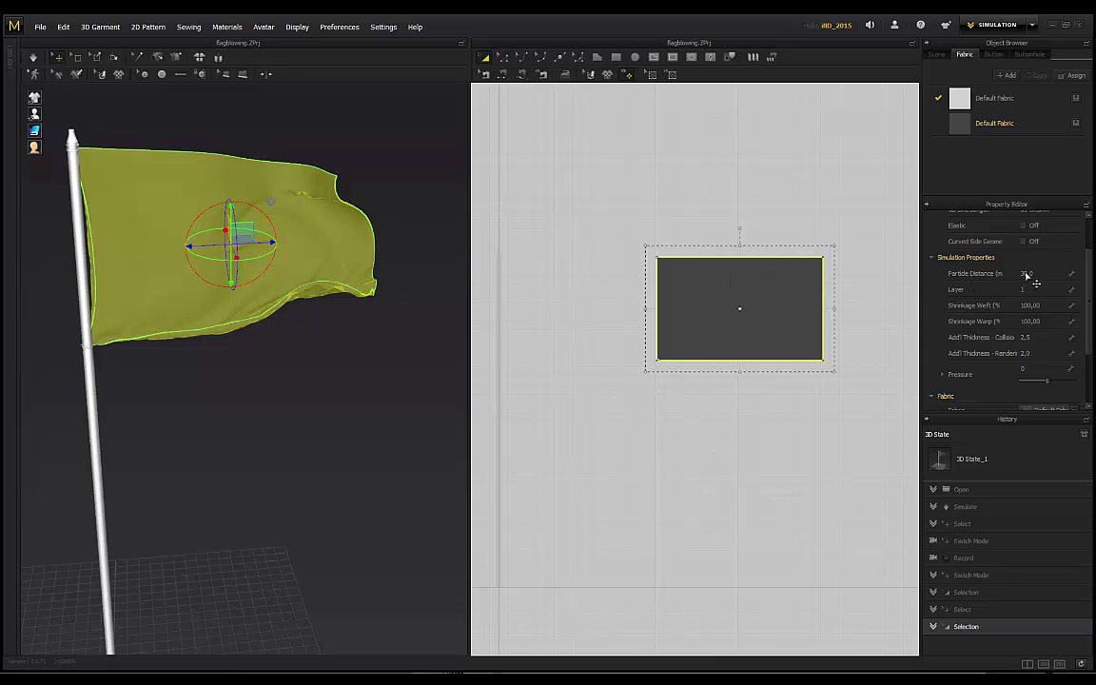
click(1030, 273)
scroll(298, 352, down, 1)
middle_drag(298, 352, 372, 364)
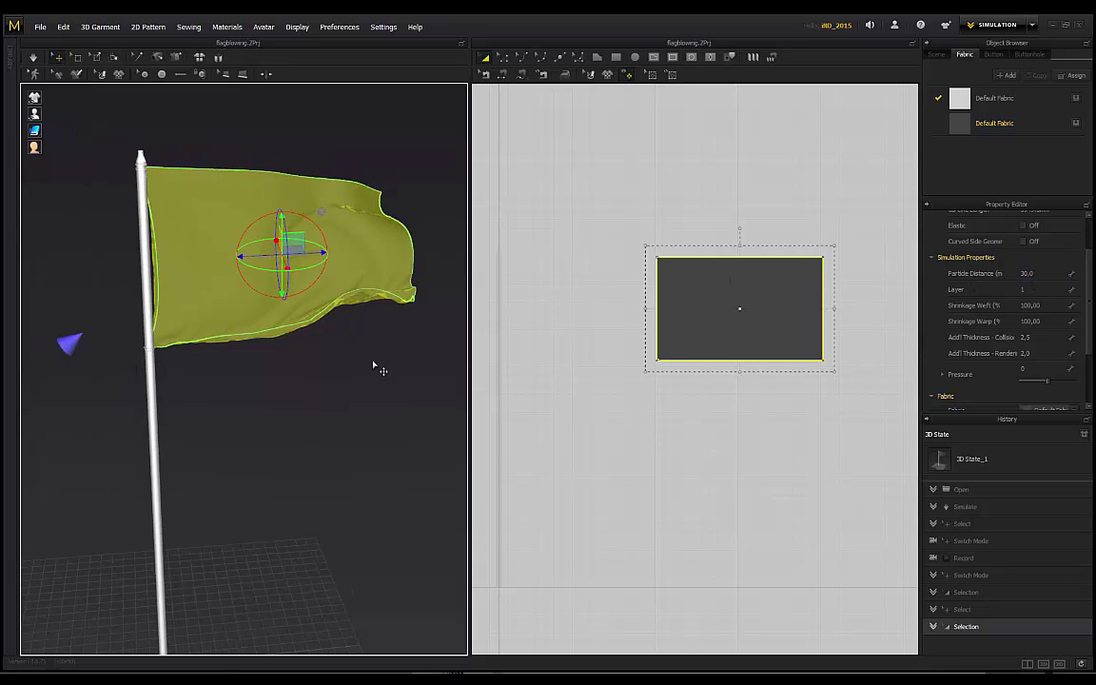
right_drag(277, 379, 309, 393)
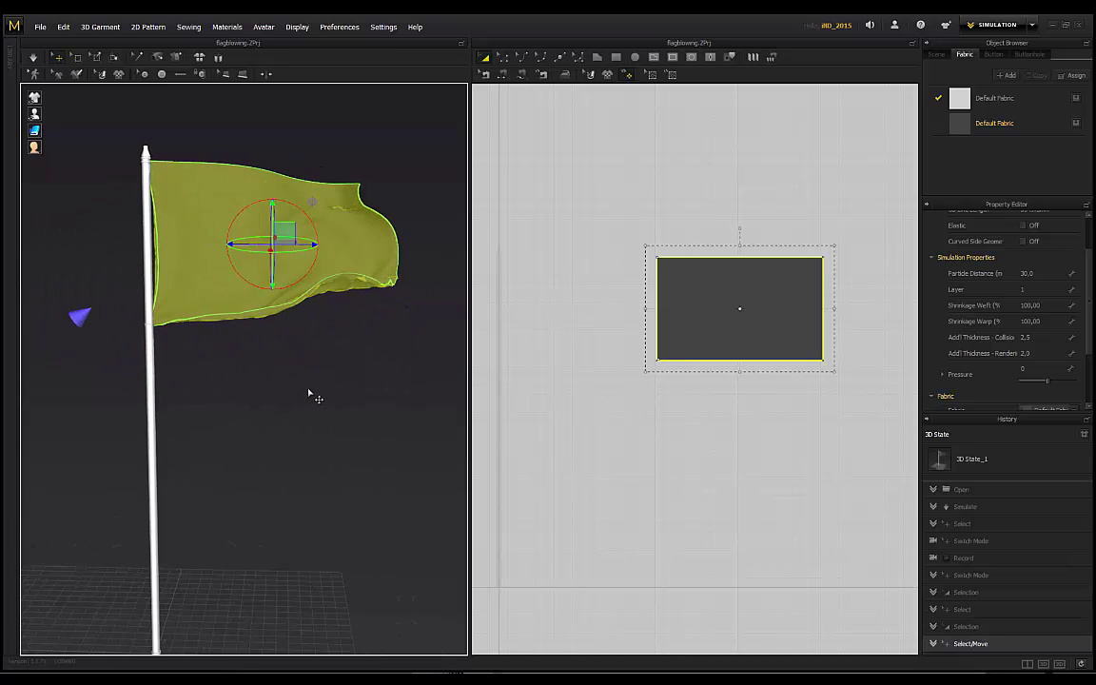
click(1028, 273)
right_drag(259, 168, 178, 314)
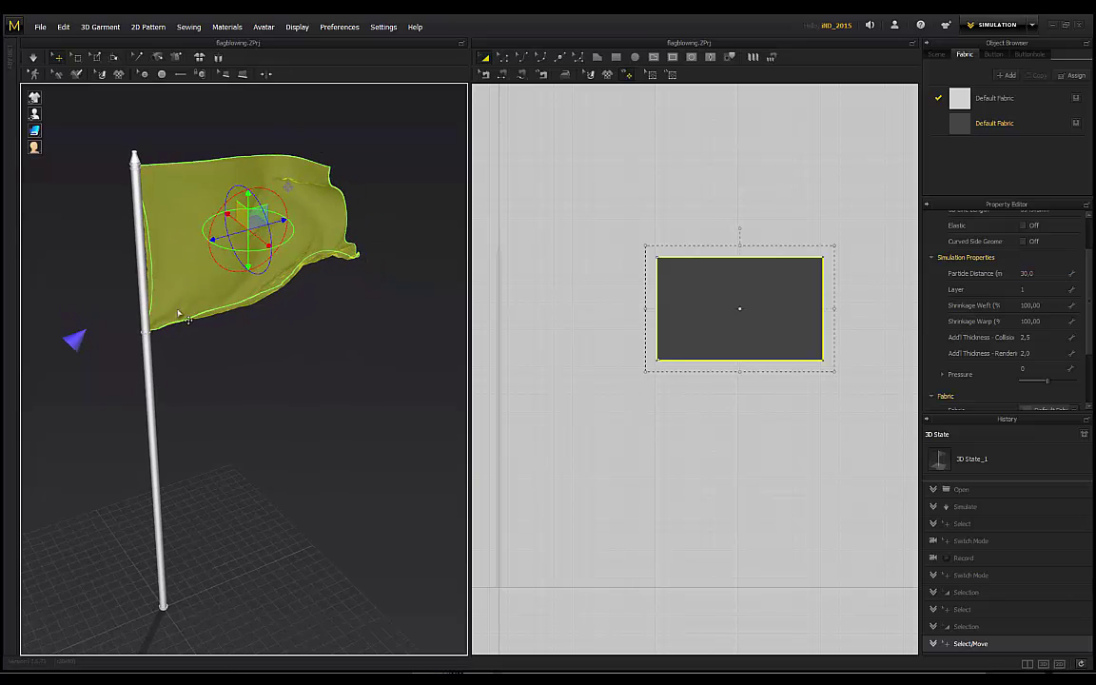
click(1027, 275)
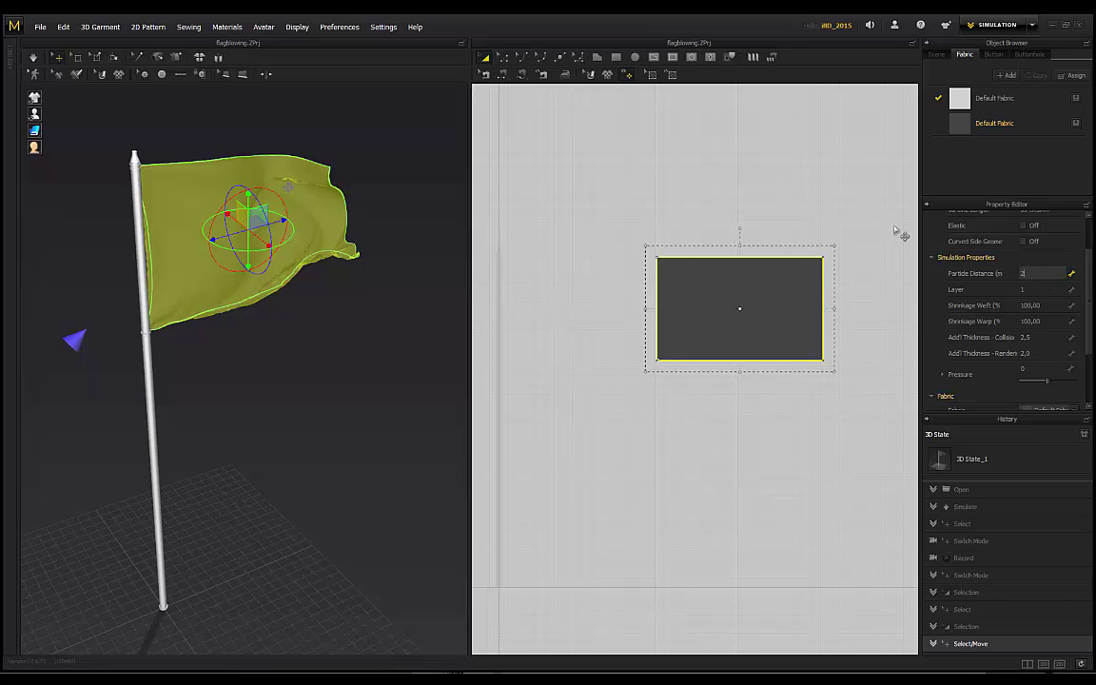
Examine the draped flag and its wind source from several sides around the pole.
right_drag(344, 324, 283, 351)
right_drag(214, 336, 287, 383)
scroll(261, 345, down, 2)
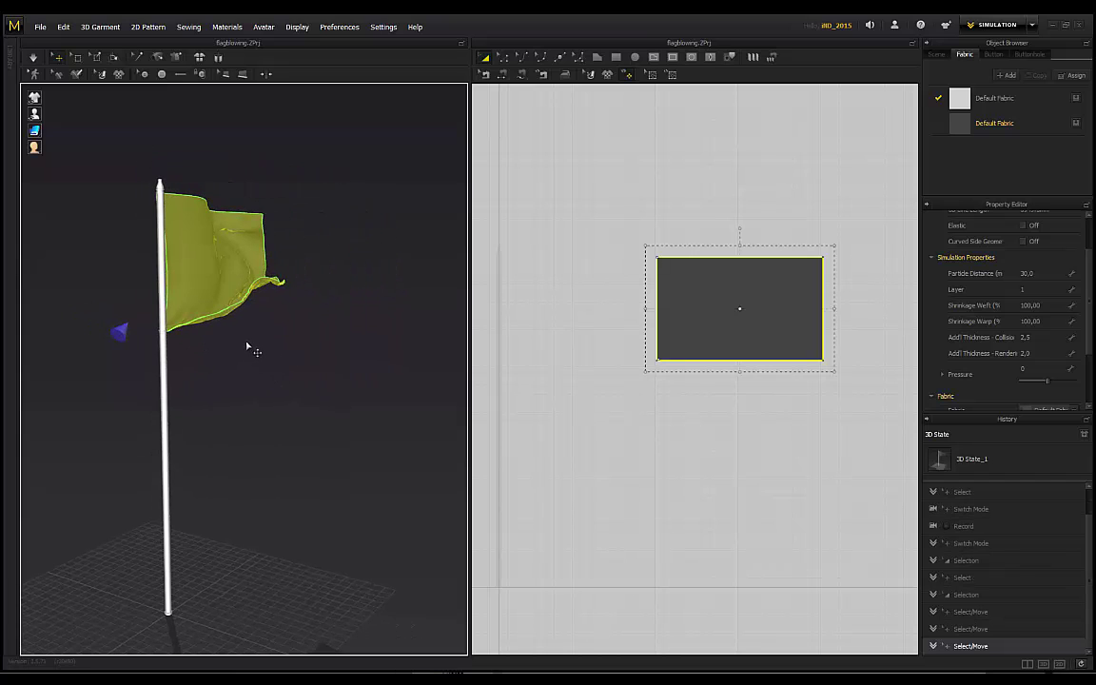
scroll(309, 317, up, 2)
right_drag(248, 347, 321, 370)
scroll(293, 320, down, 2)
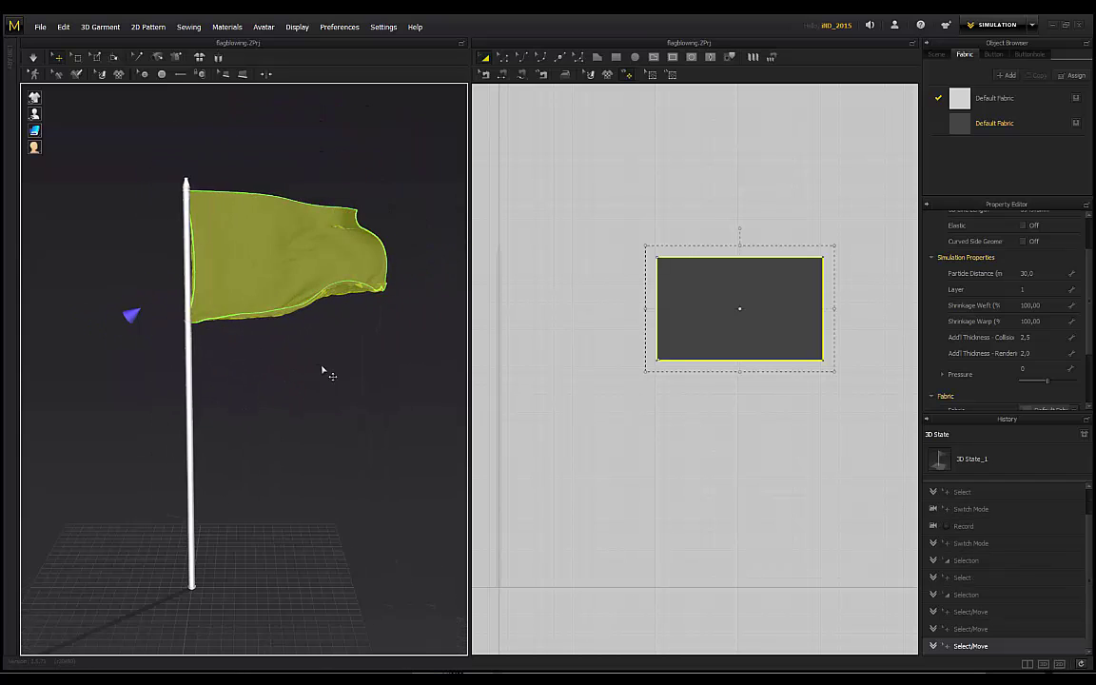
click(335, 332)
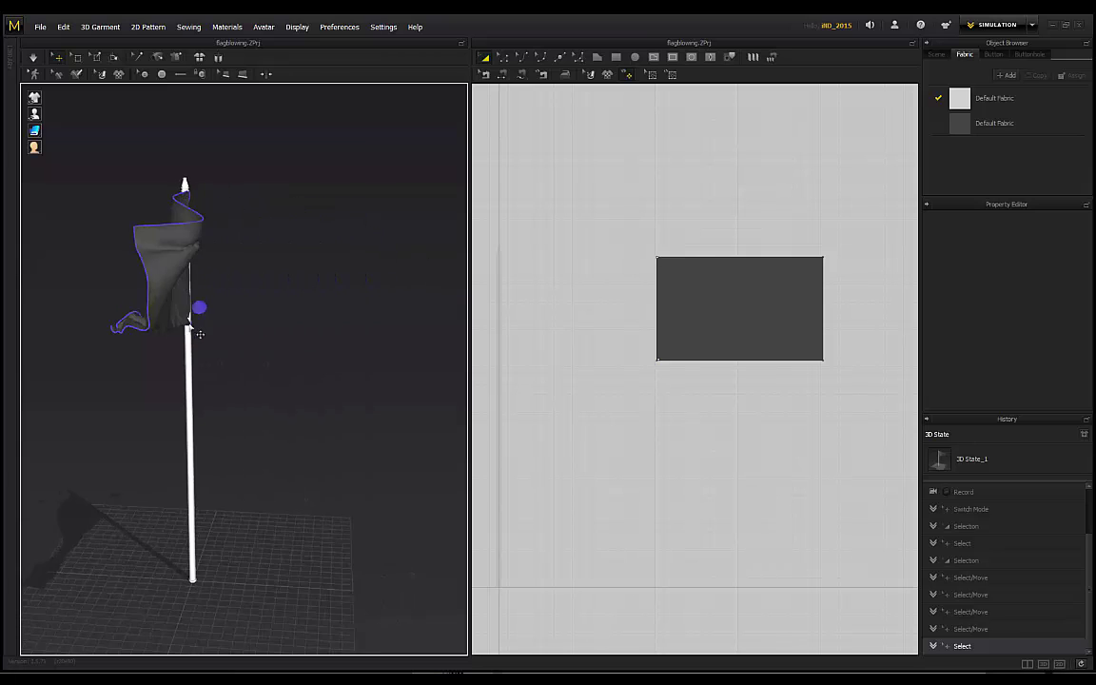
right_drag(312, 339, 296, 356)
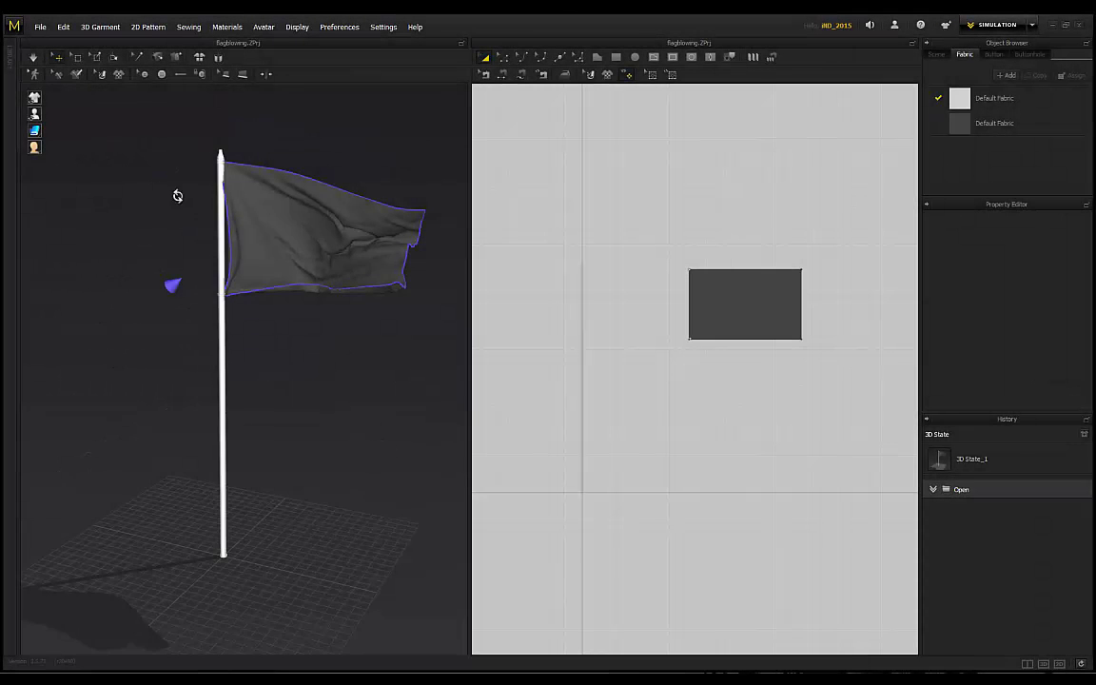
Inspect the folds of the reopened blowing flag up close and from different angles.
right_drag(178, 196, 310, 251)
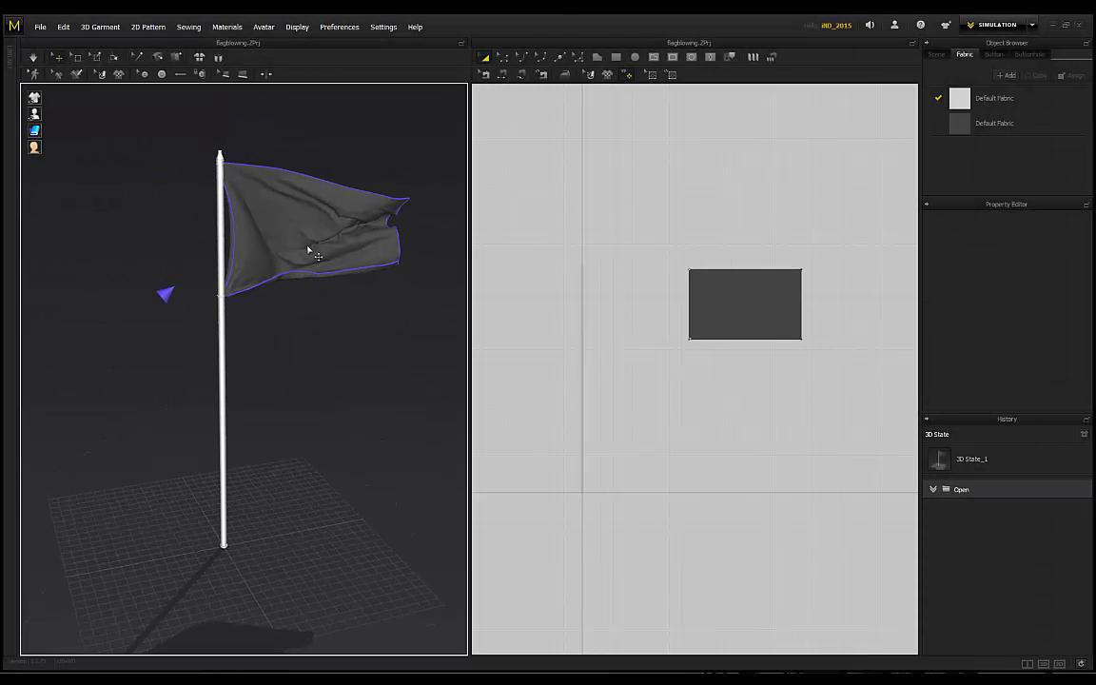
middle_drag(339, 342, 237, 342)
scroll(237, 342, up, 1)
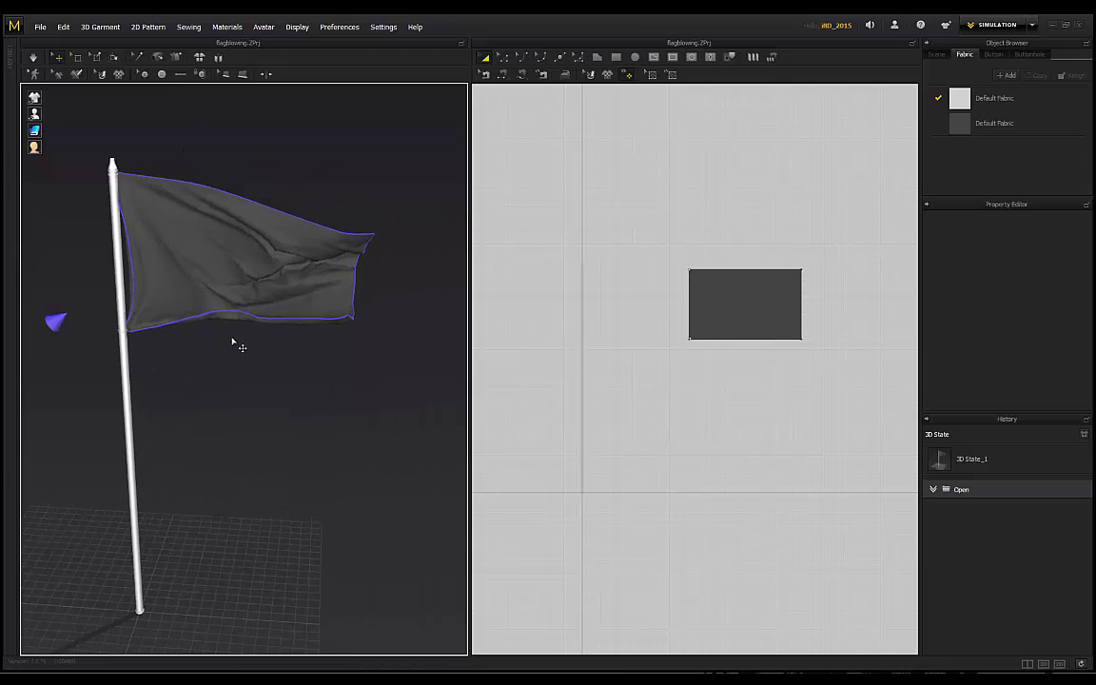
right_drag(237, 343, 190, 223)
scroll(281, 327, up, 3)
middle_drag(183, 188, 213, 235)
right_drag(276, 132, 145, 240)
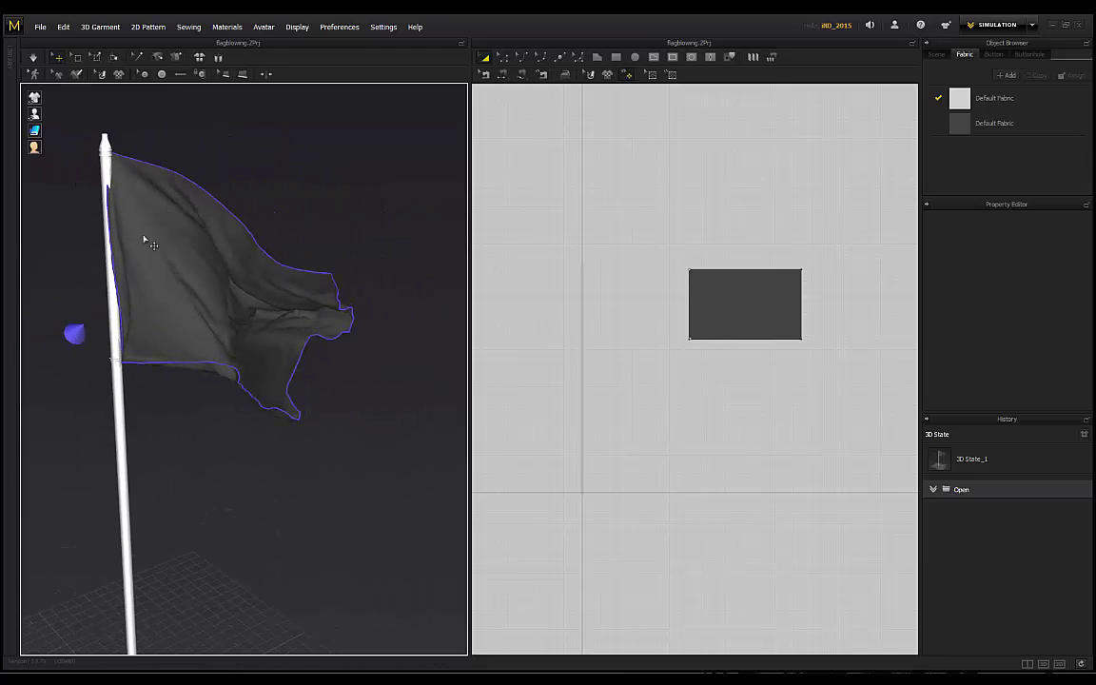
right_drag(301, 197, 385, 178)
middle_drag(333, 167, 266, 199)
scroll(266, 200, up, 1)
scroll(267, 201, down, 1)
Add two clusters of three closely spaced points on the upper half of the flag pattern's free end edge.
scroll(748, 290, up, 3)
middle_drag(650, 190, 579, 216)
middle_drag(645, 113, 615, 120)
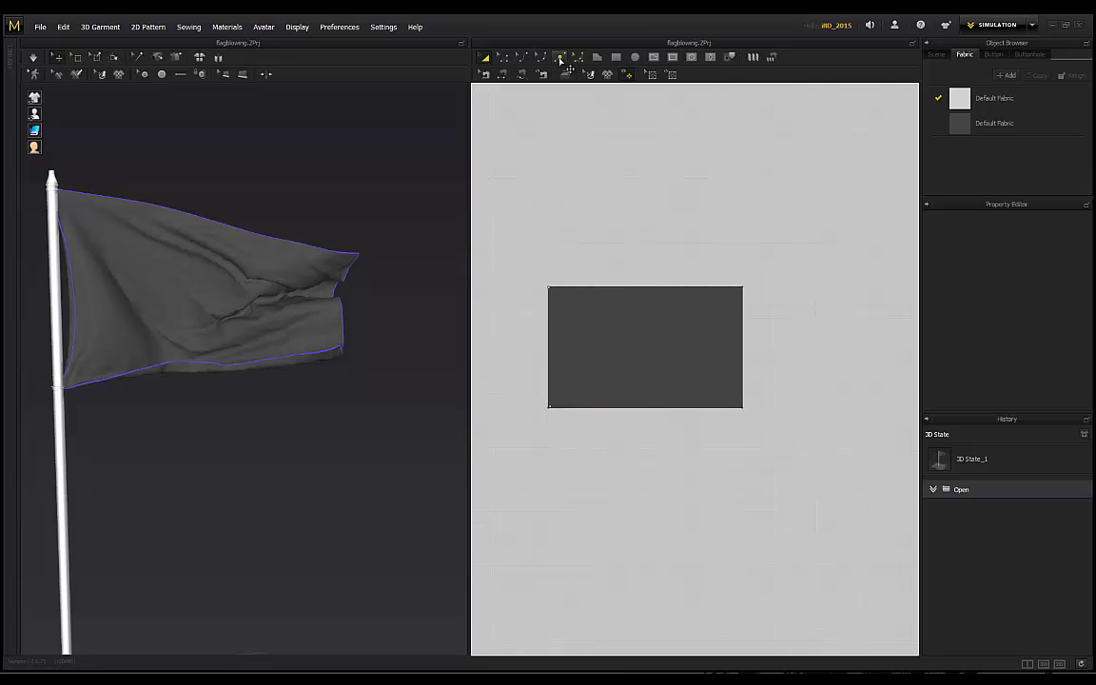
scroll(749, 307, up, 4)
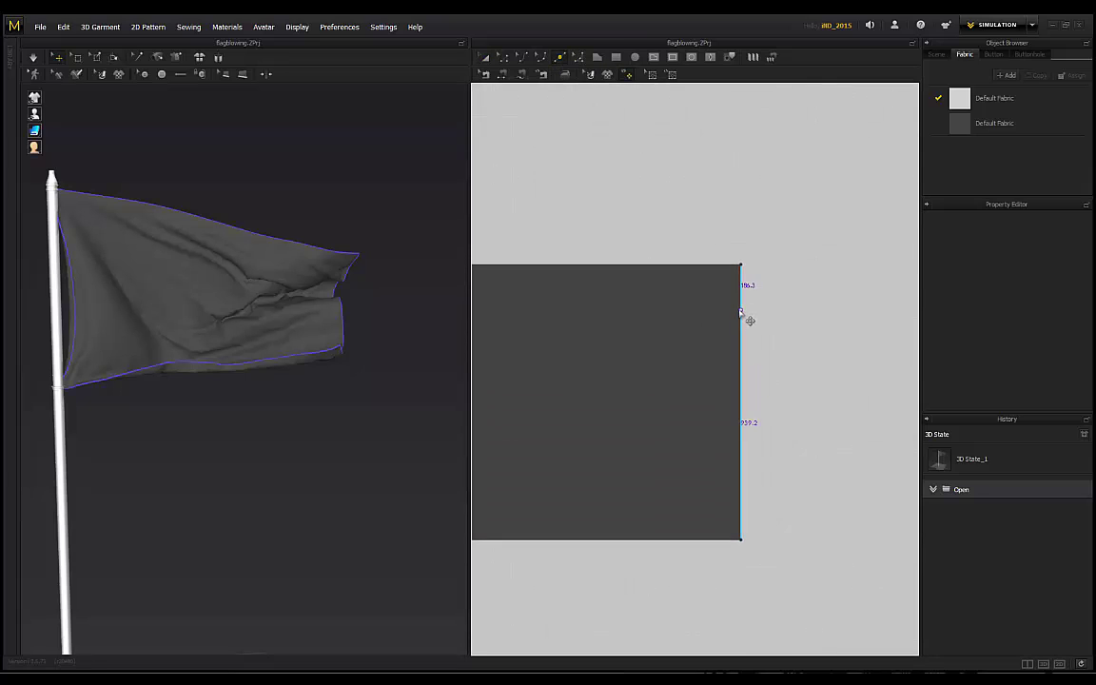
click(743, 287)
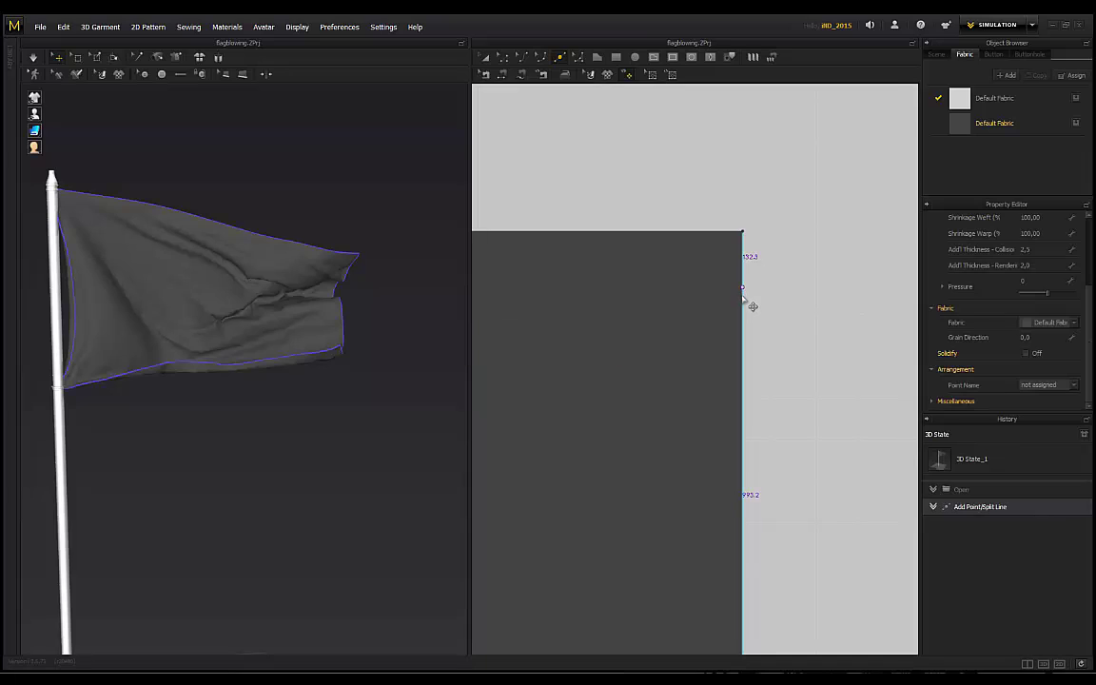
click(742, 297)
click(742, 422)
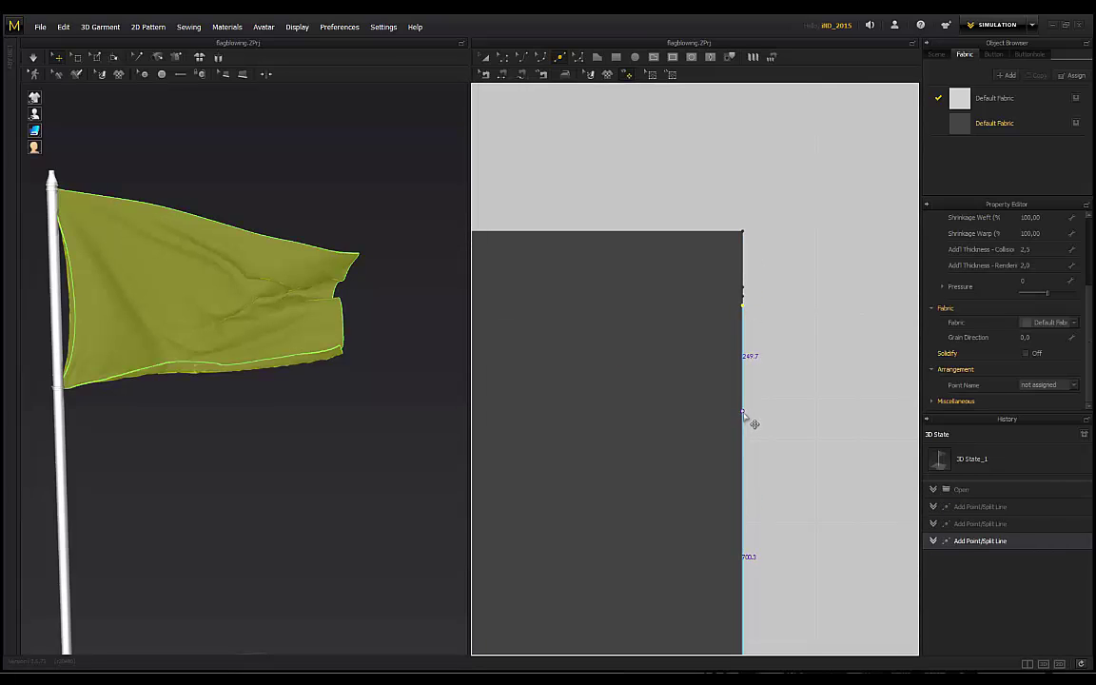
click(743, 421)
click(743, 425)
click(742, 433)
Add two more clusters of three points on the lower half of the flag pattern's free end edge.
middle_drag(721, 485, 725, 438)
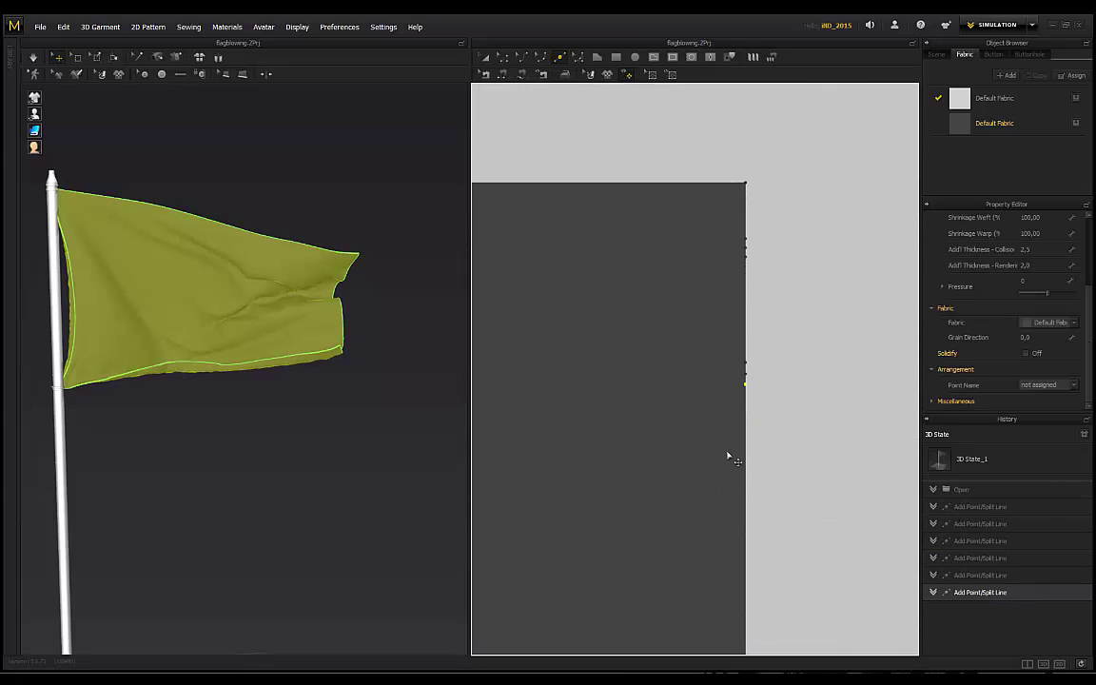
click(746, 481)
click(746, 491)
click(746, 502)
middle_drag(711, 485, 715, 404)
click(751, 482)
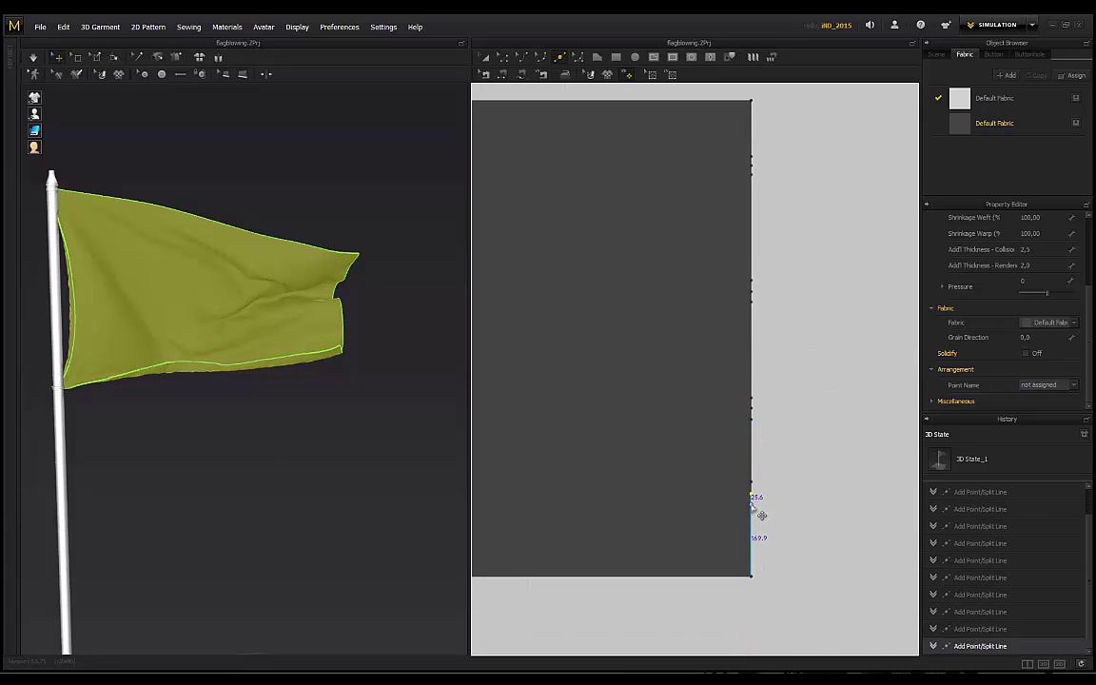
click(761, 515)
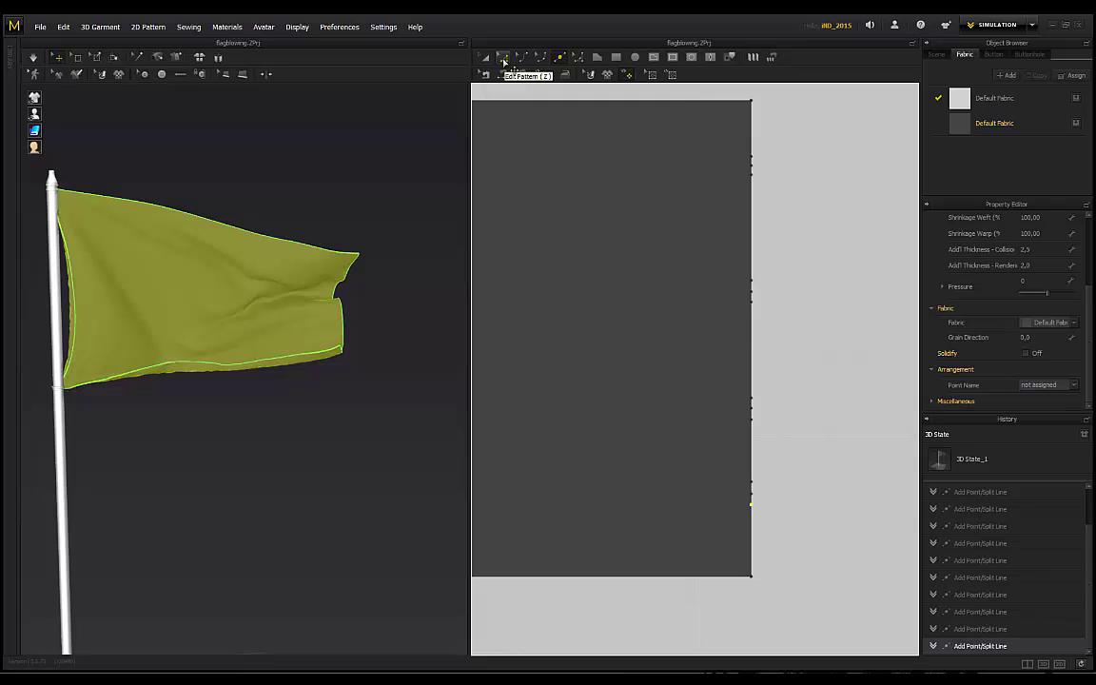
Pull each cluster's middle point inward with Edit Pattern, cutting four slits about 845, 514, 1110 and 1200 mm long from lowest to highest.
click(505, 59)
click(752, 430)
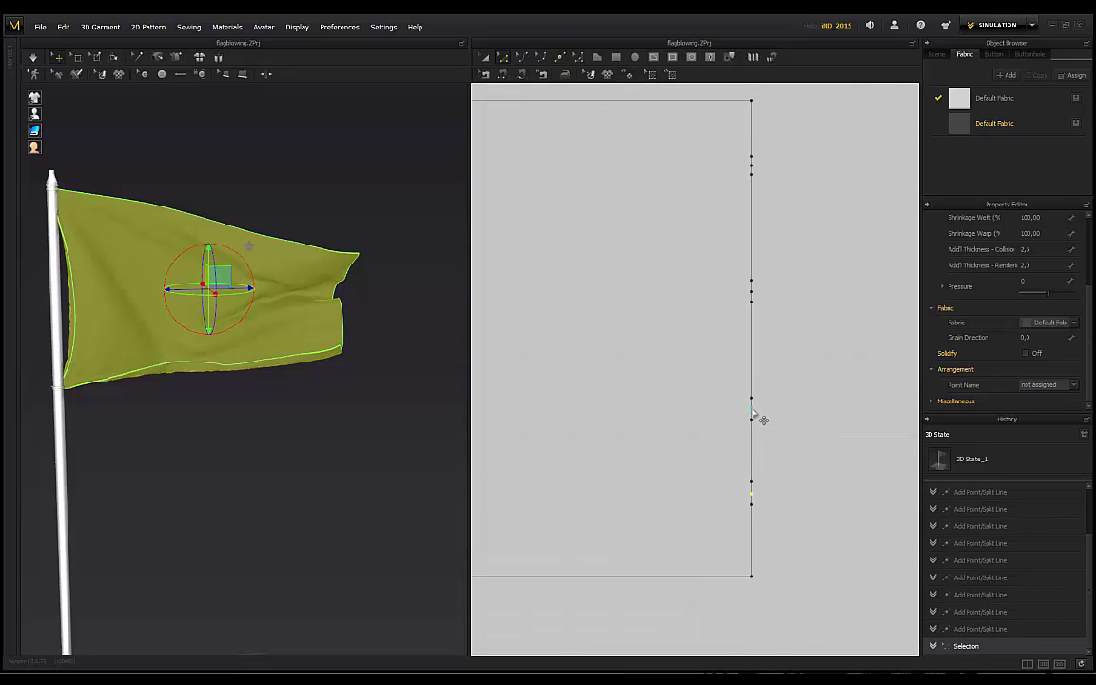
scroll(759, 504, down, 2)
middle_drag(757, 500, 829, 498)
drag(833, 505, 545, 498)
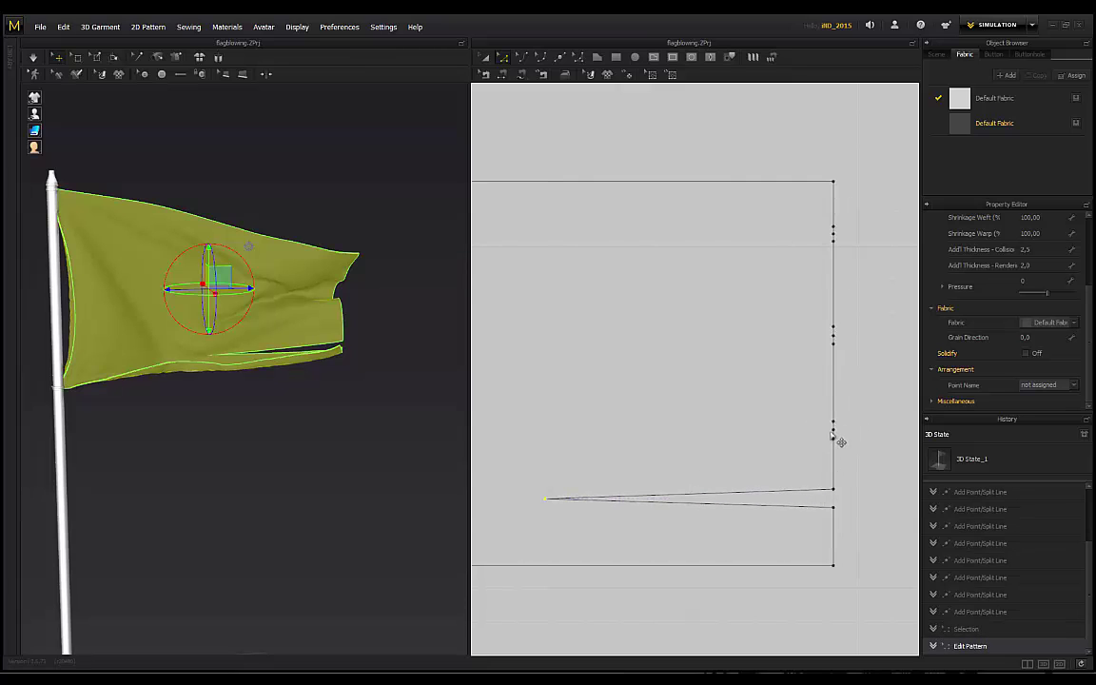
drag(832, 435, 645, 434)
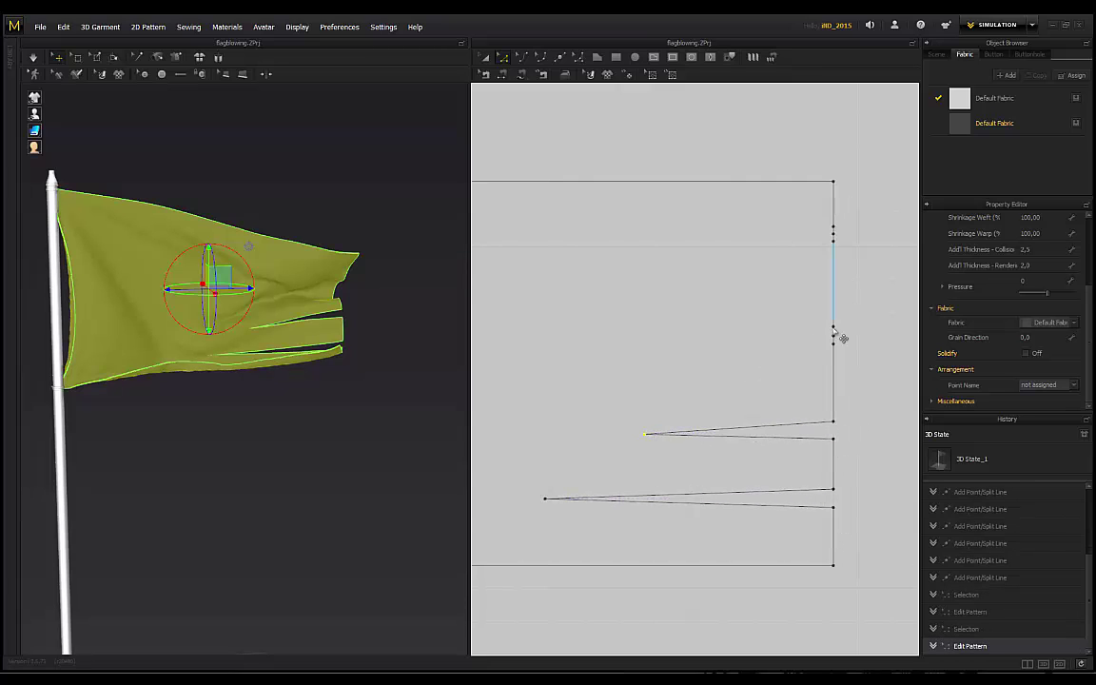
drag(609, 332, 519, 334)
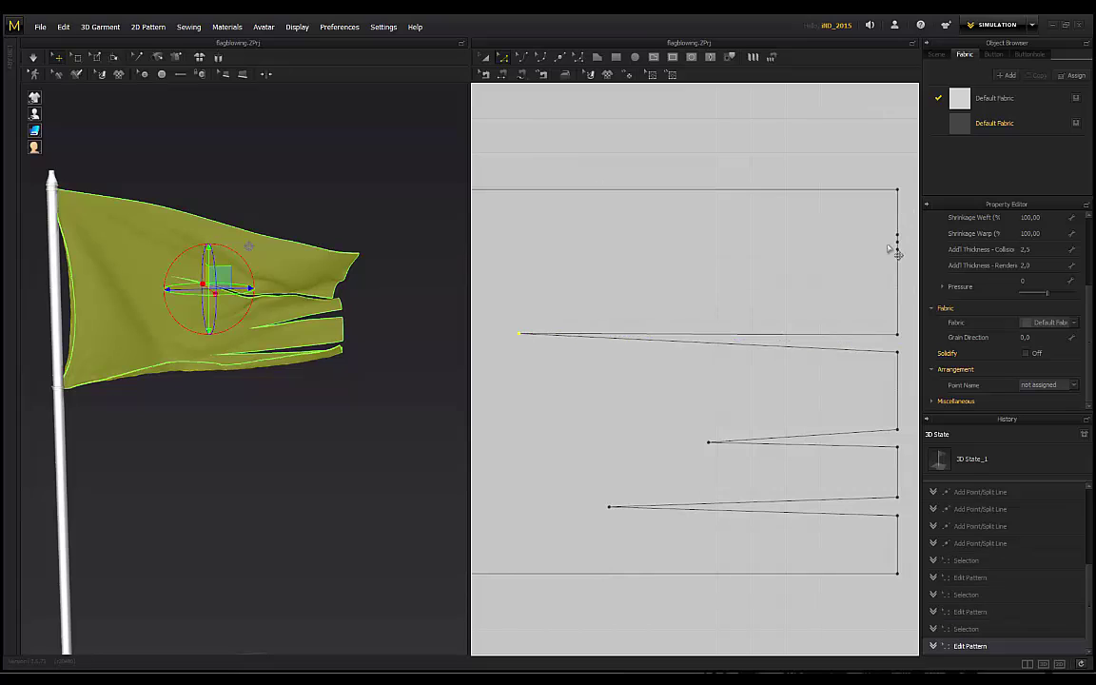
drag(900, 251, 490, 243)
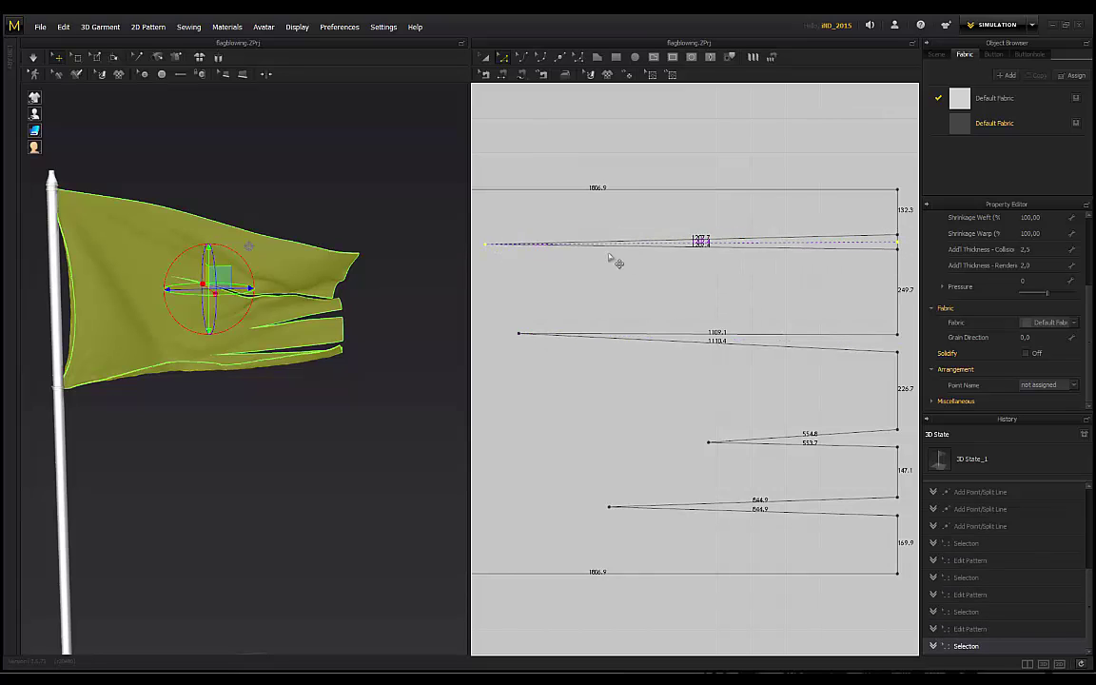
Add a point on each long edge of the uppermost slit and move both points slightly apart to widen it irregularly.
scroll(619, 255, down, 3)
scroll(666, 223, down, 2)
scroll(685, 248, up, 5)
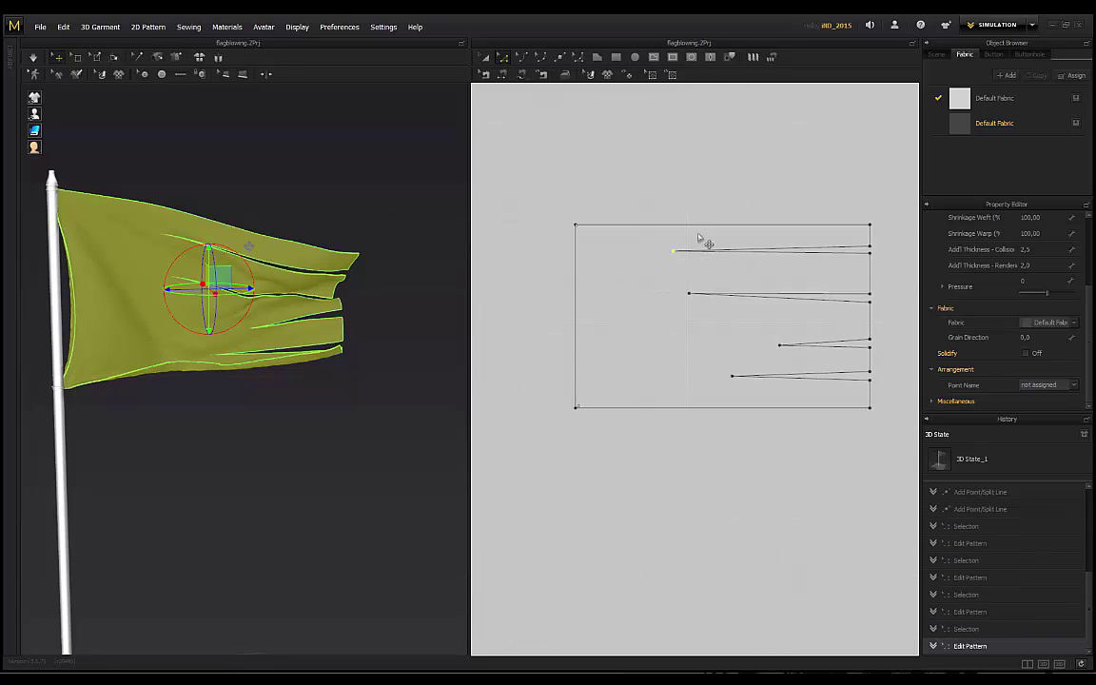
scroll(794, 205, down, 2)
click(559, 57)
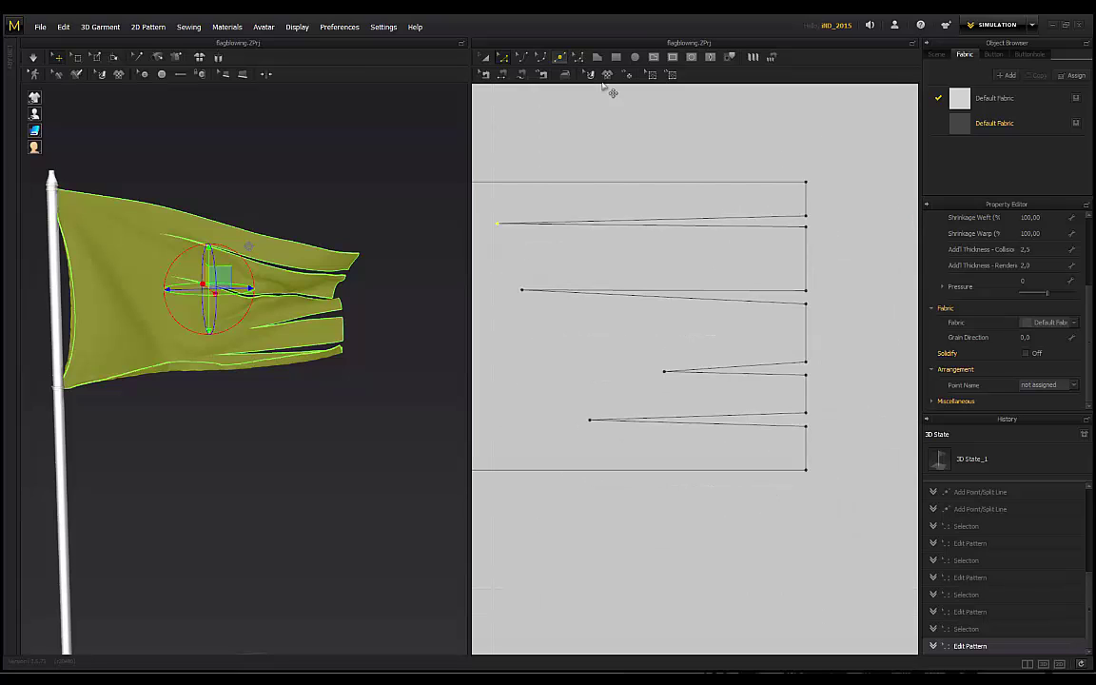
click(723, 226)
click(663, 220)
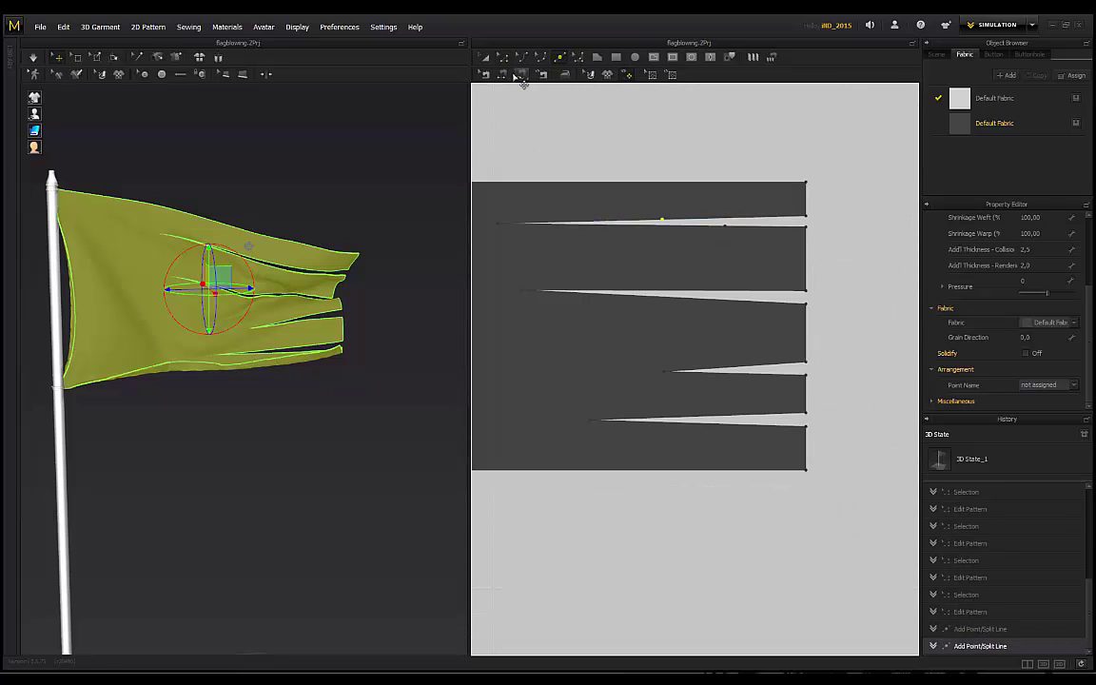
drag(725, 230, 724, 232)
drag(661, 220, 661, 215)
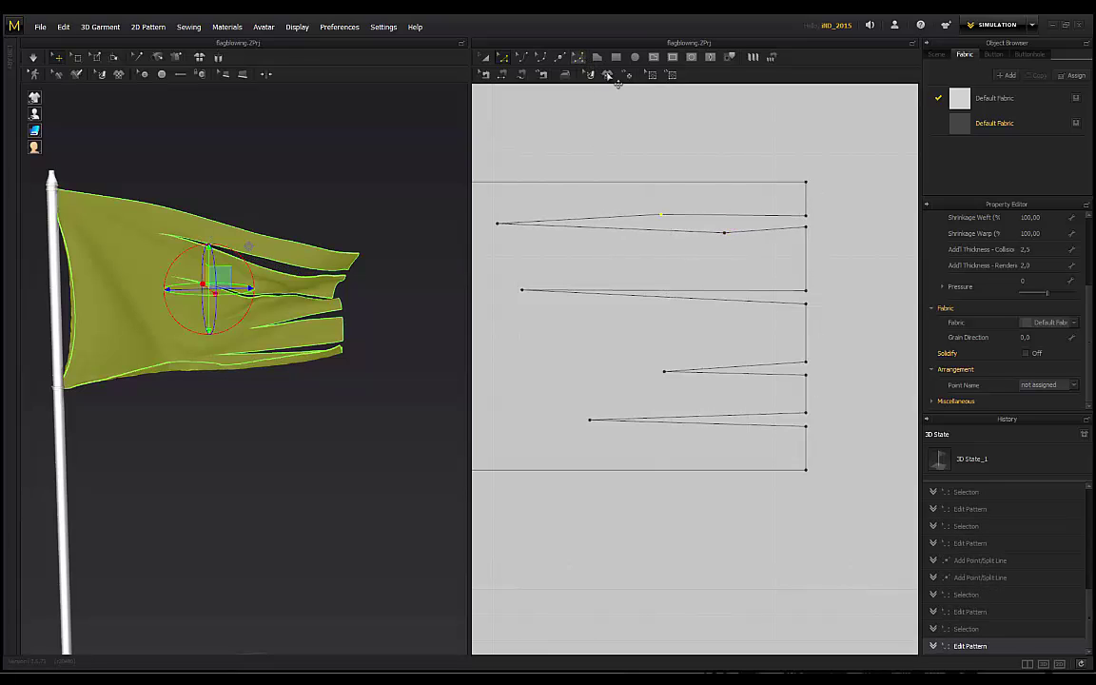
click(629, 75)
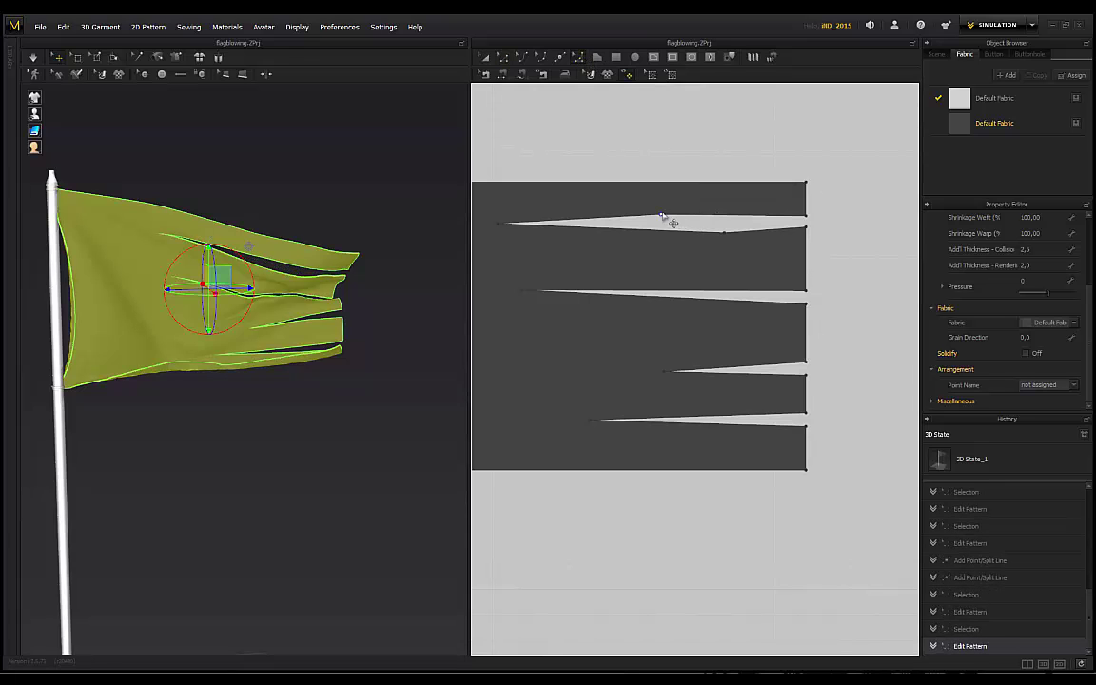
Round the uppermost slit's two widened corners, and reshape its upper edge with one added point and small point shifts.
click(733, 235)
drag(701, 221, 700, 221)
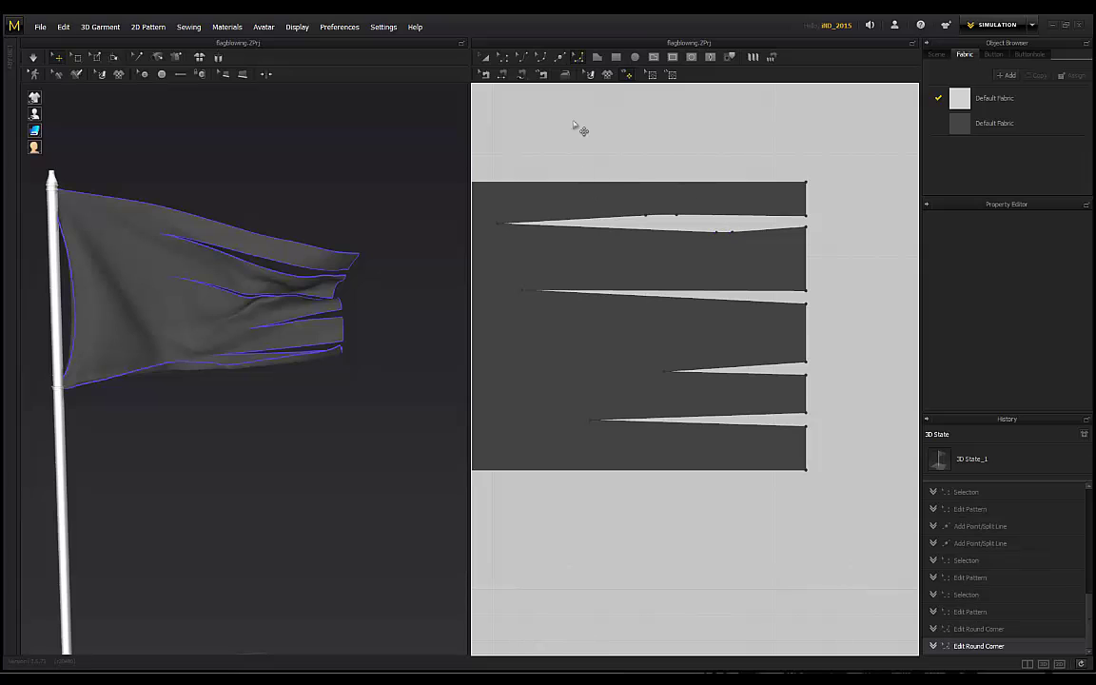
click(559, 57)
click(601, 221)
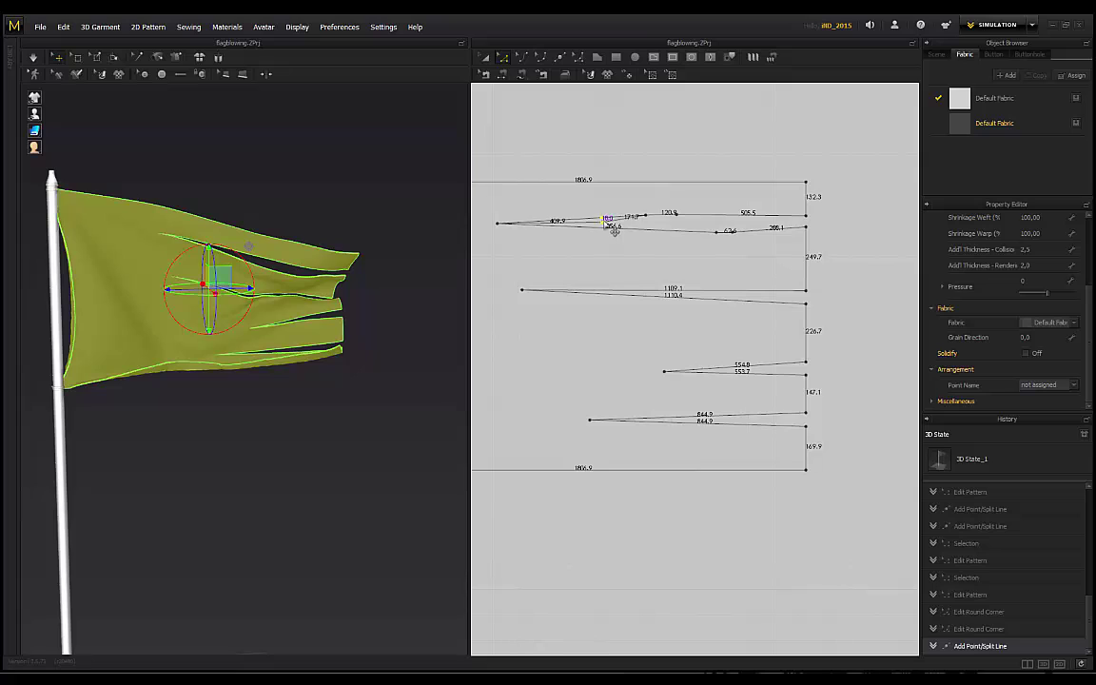
drag(606, 221, 602, 222)
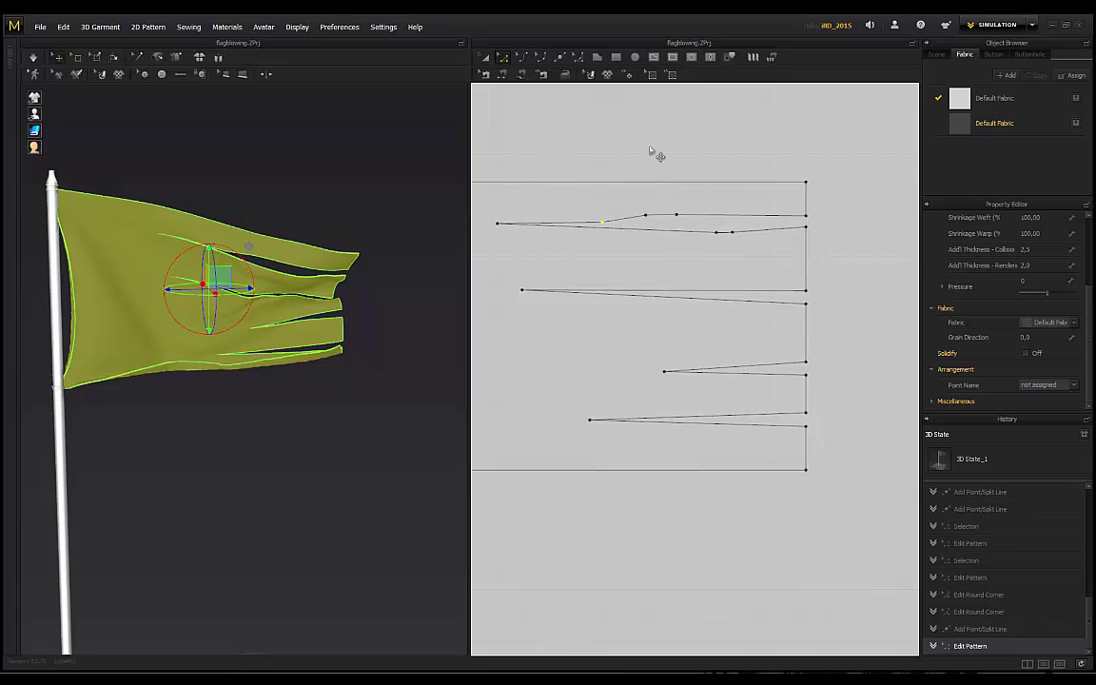
click(647, 219)
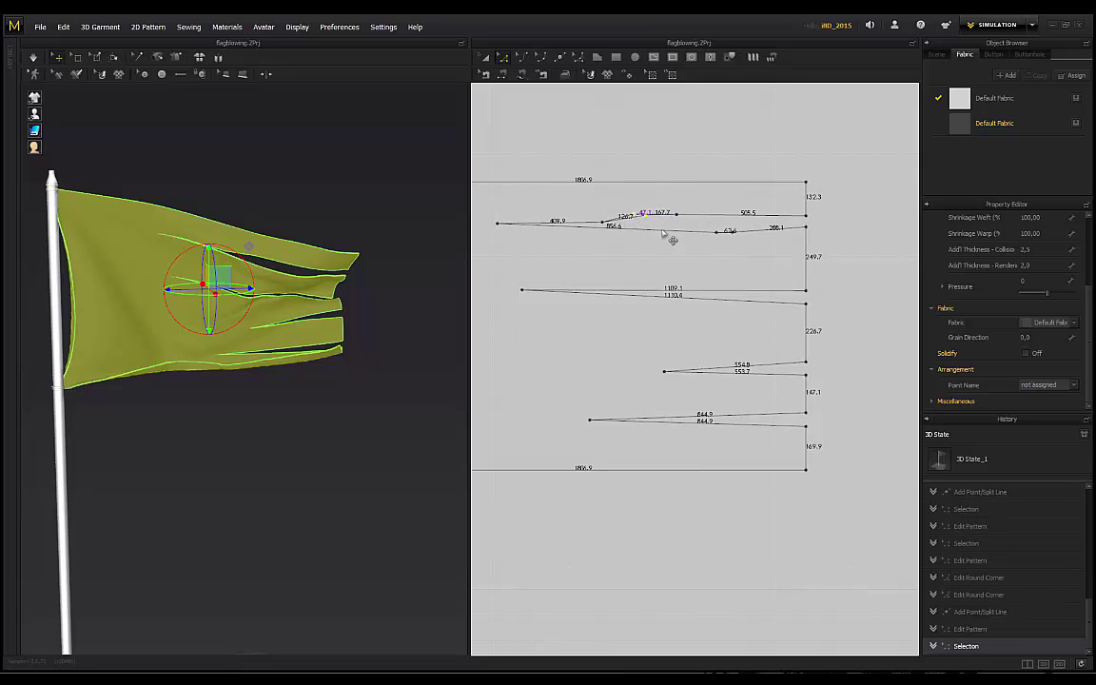
drag(643, 214, 641, 217)
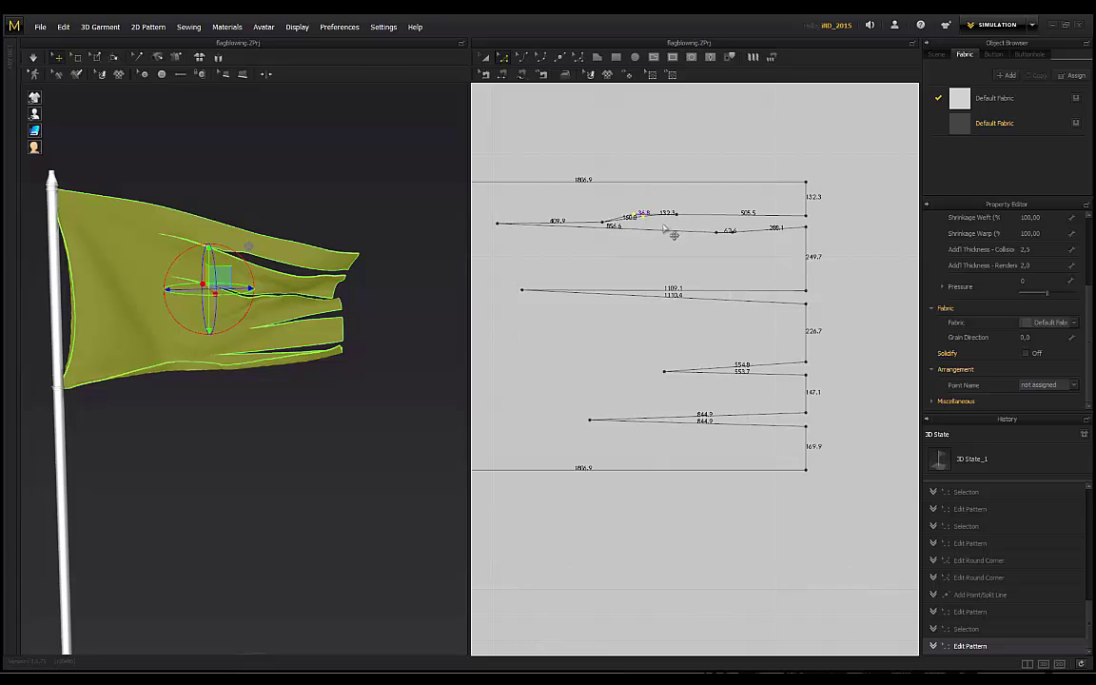
click(590, 164)
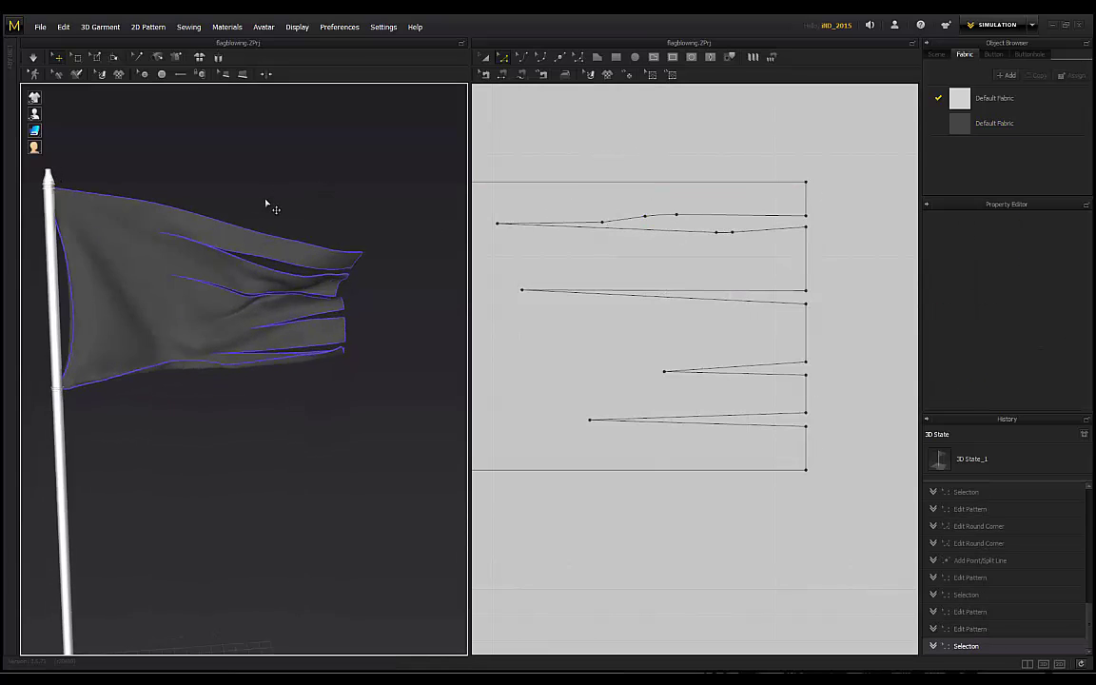
Simulate the flag in the wind and view how the strips between the slits flutter.
middle_drag(266, 203, 364, 186)
click(33, 58)
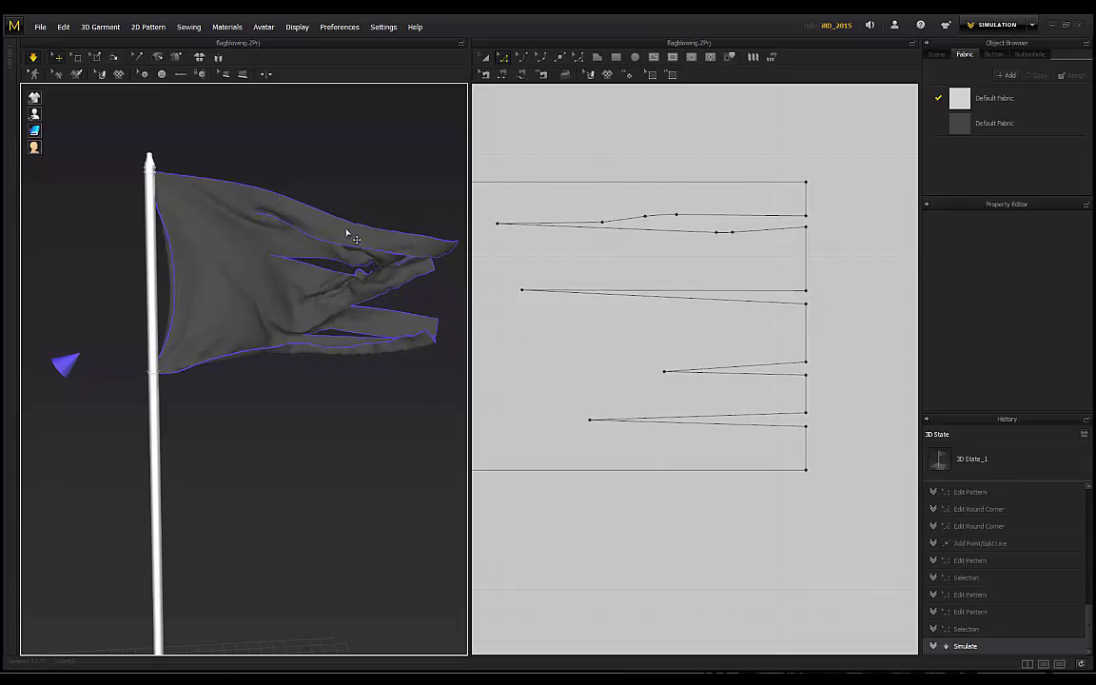
scroll(345, 225, down, 2)
right_drag(364, 210, 245, 223)
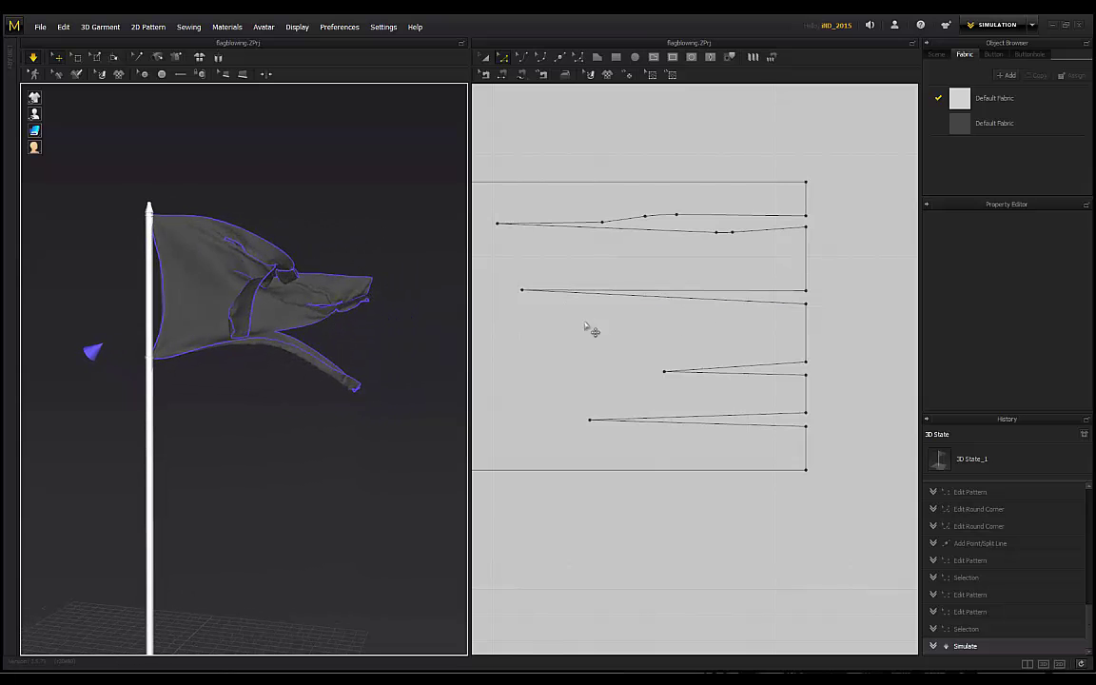
right_drag(242, 235, 324, 225)
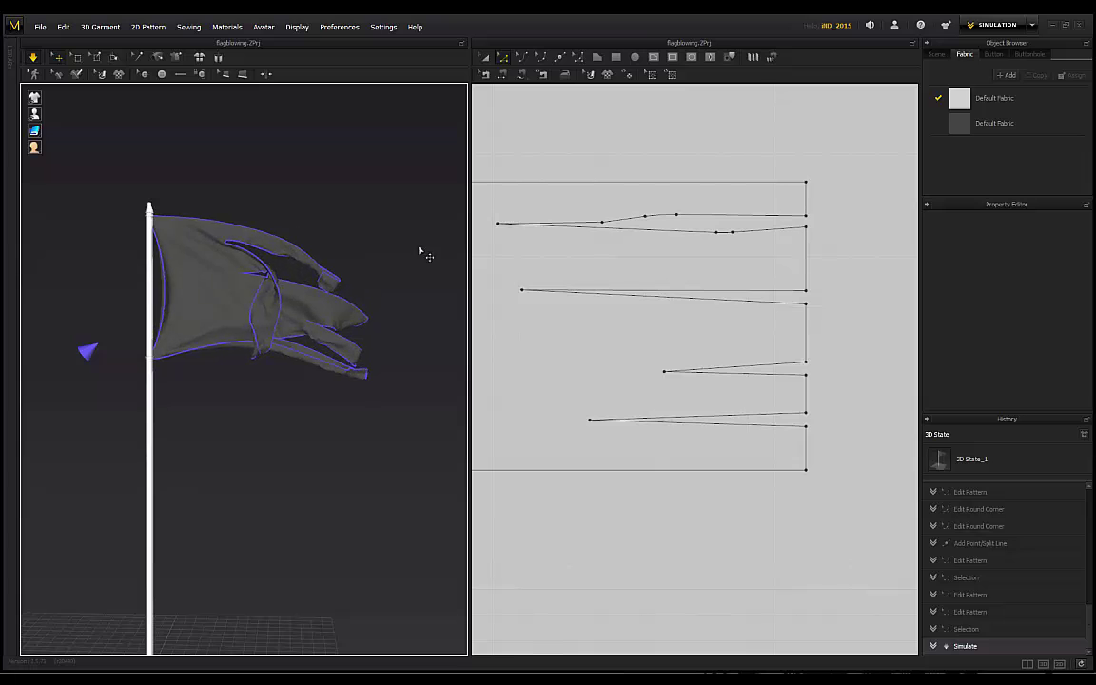
right_drag(210, 215, 264, 223)
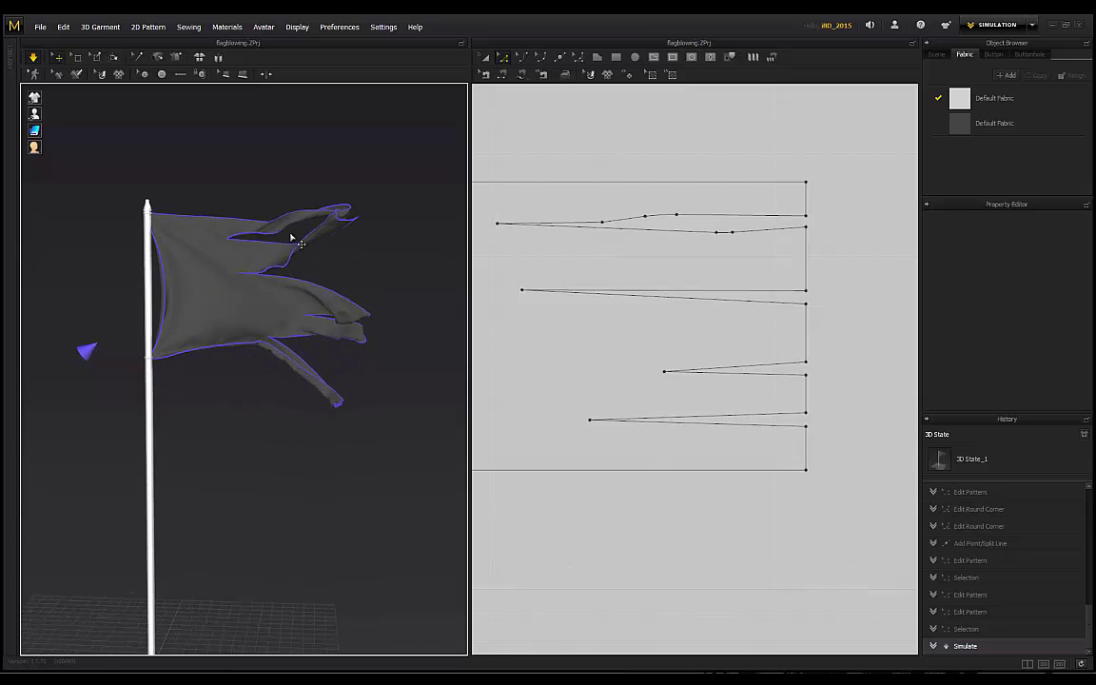
Undo the simulation and the added point and corner rounding on the uppermost slit.
click(309, 244)
key(ctrl+z)
key(ctrl+z)
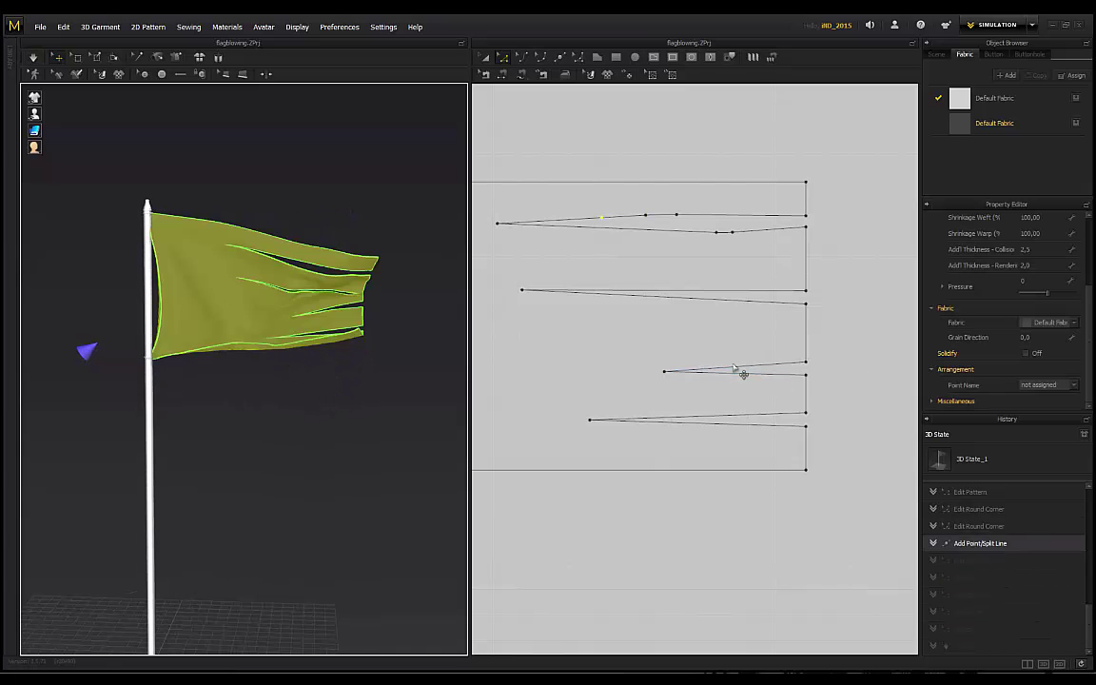
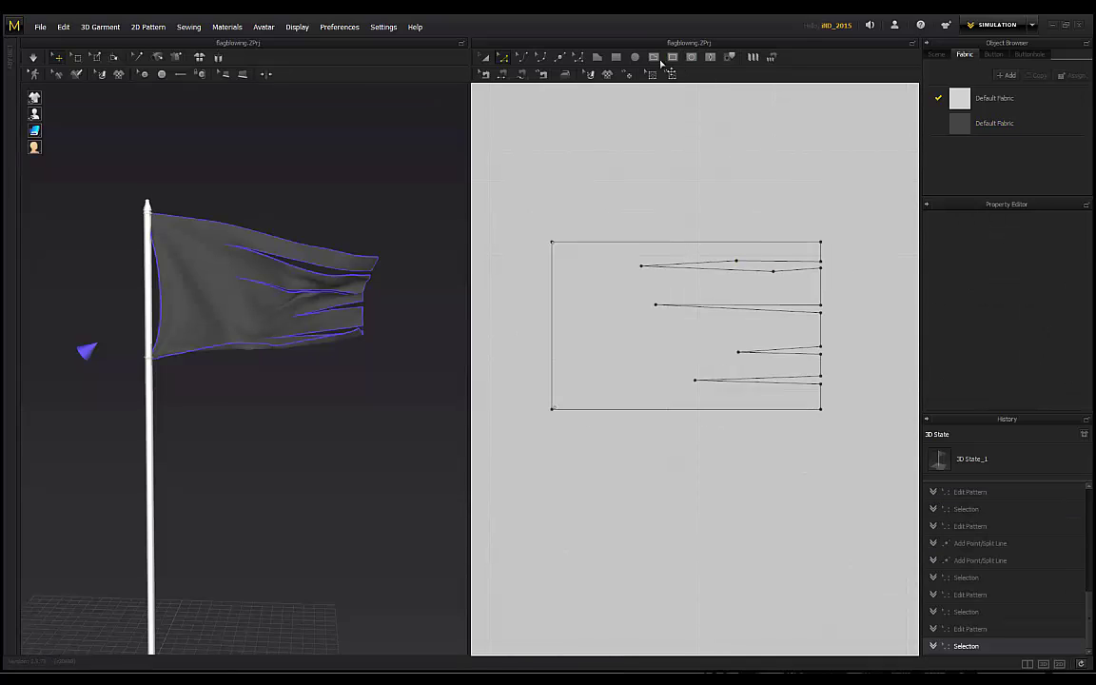
Draw four irregular closed internal polygons around the middle of the flag pattern, with perimeters about 1001, 616, 1267 and 847 mm.
click(629, 74)
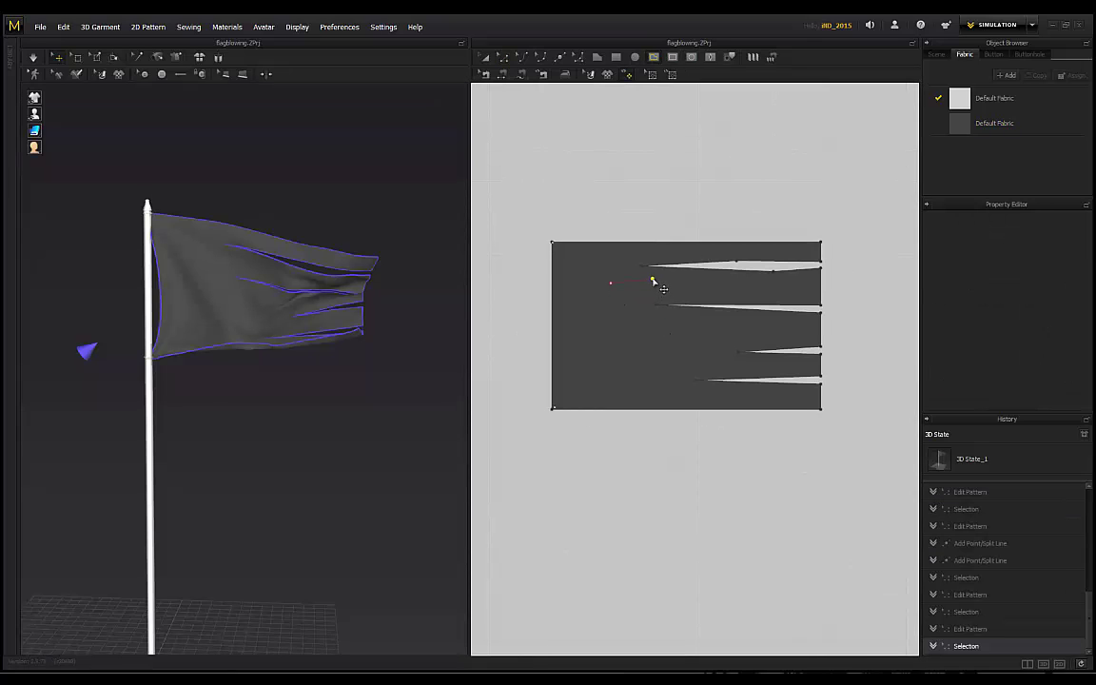
key(Escape)
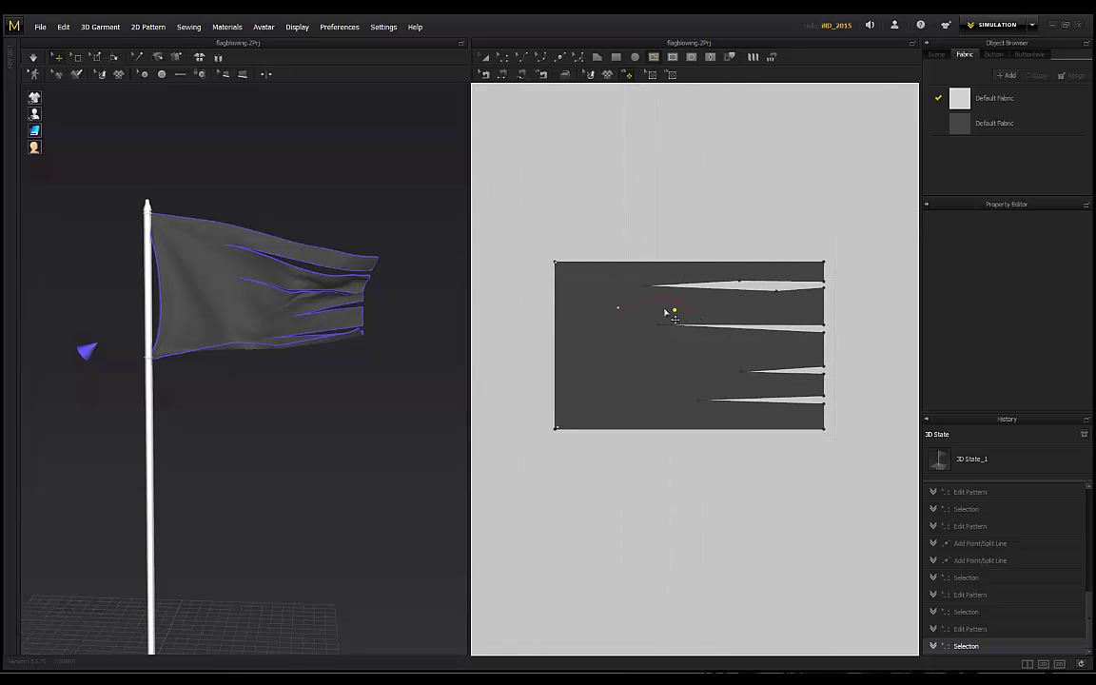
click(618, 310)
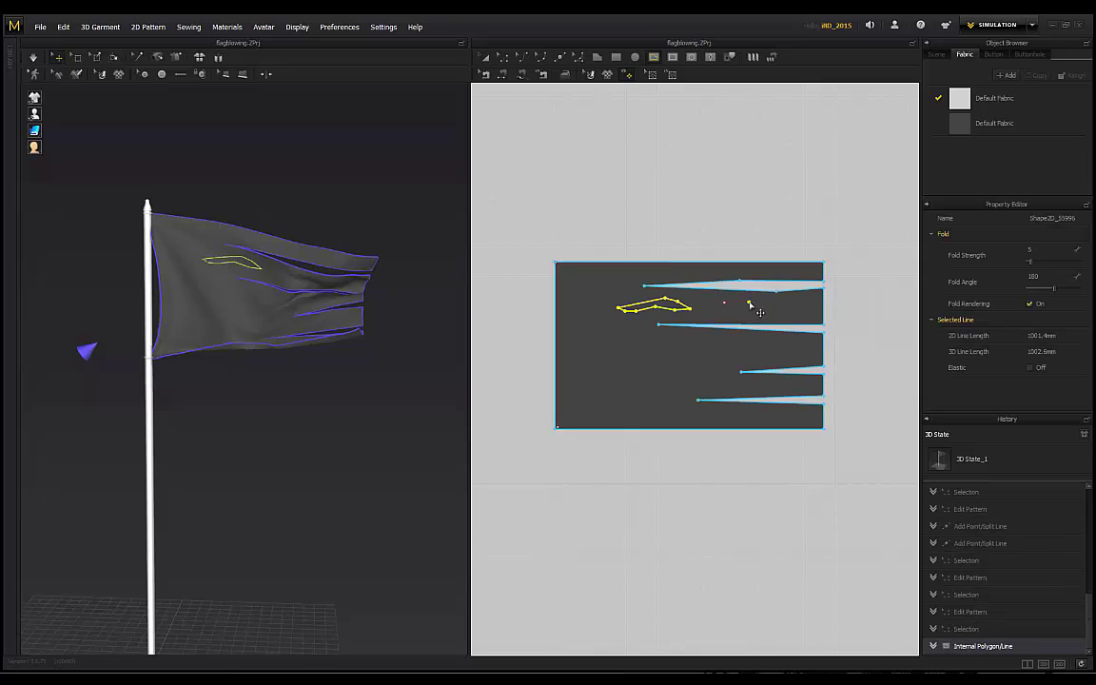
click(726, 305)
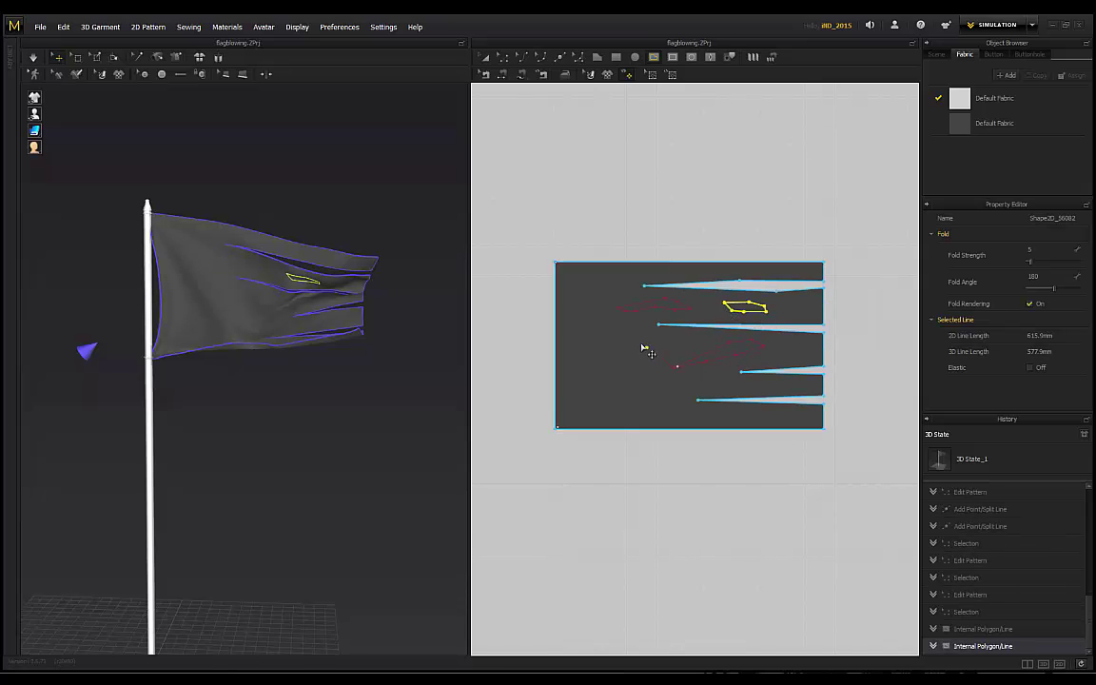
click(676, 367)
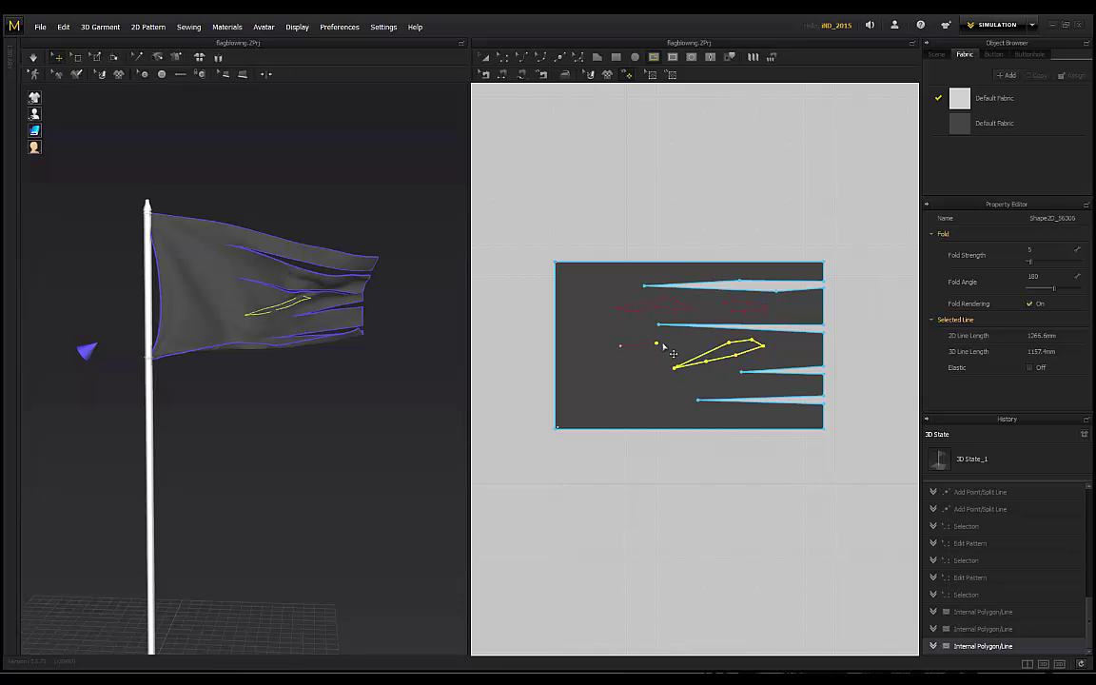
click(622, 347)
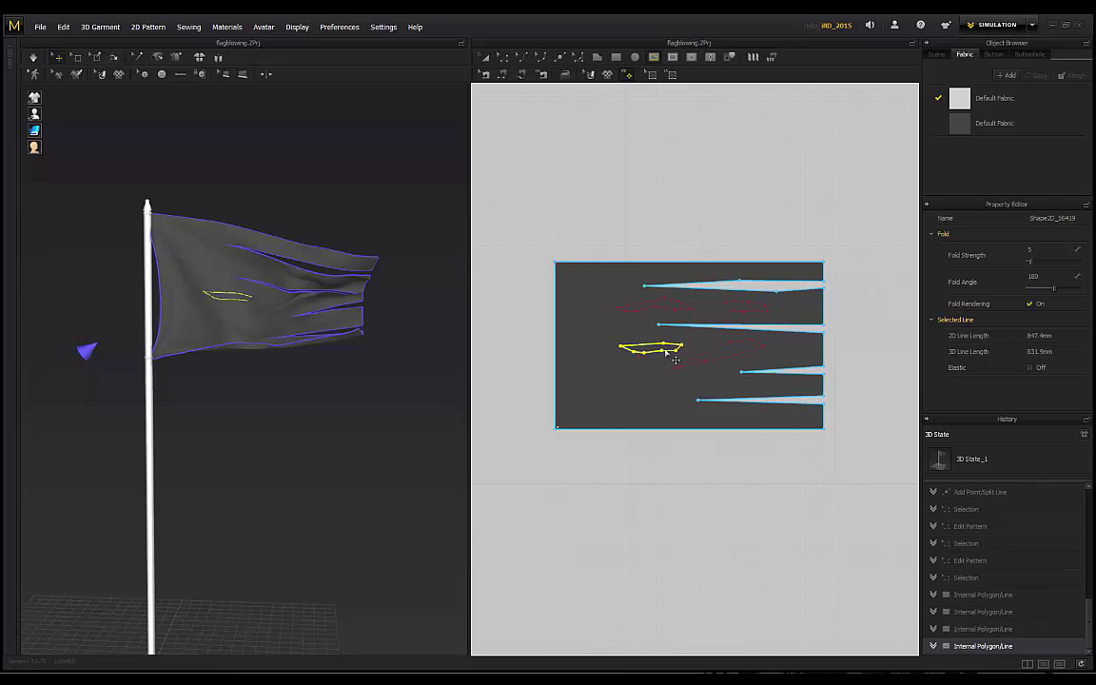
Select all four internal polygons on the flag pattern and convert them to holes.
click(669, 168)
click(657, 306)
shift+click(658, 345)
shift+click(721, 355)
shift+click(752, 309)
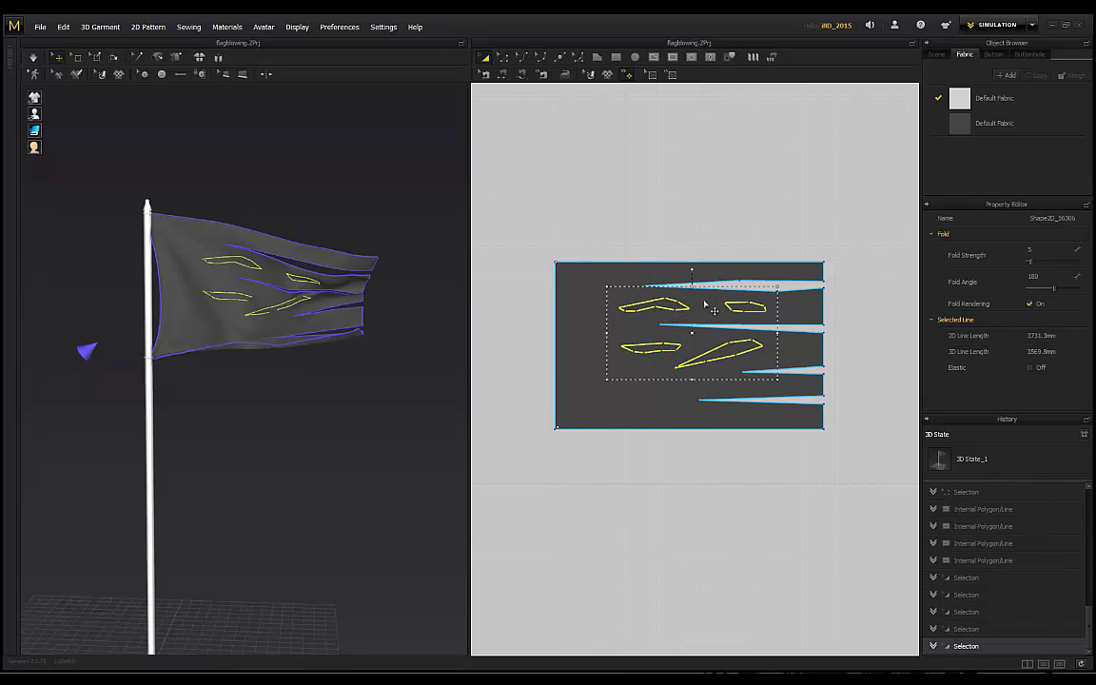
right_click(757, 314)
click(786, 436)
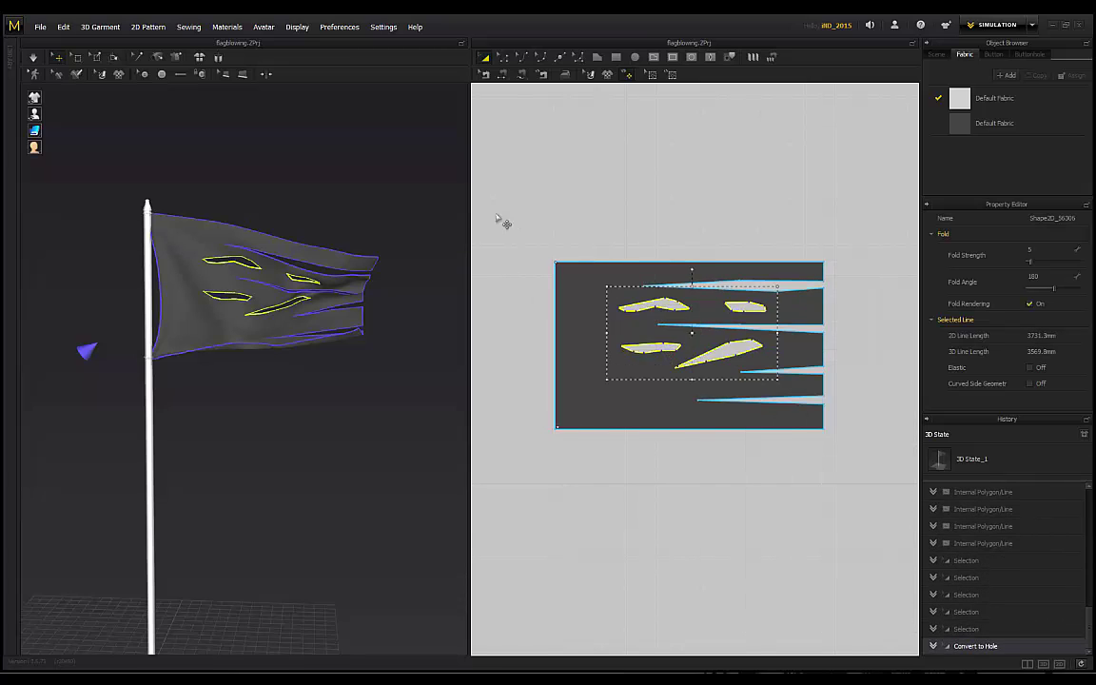
Run the wind simulation on the flag with its slits and cut-out holes.
click(235, 157)
key(space)
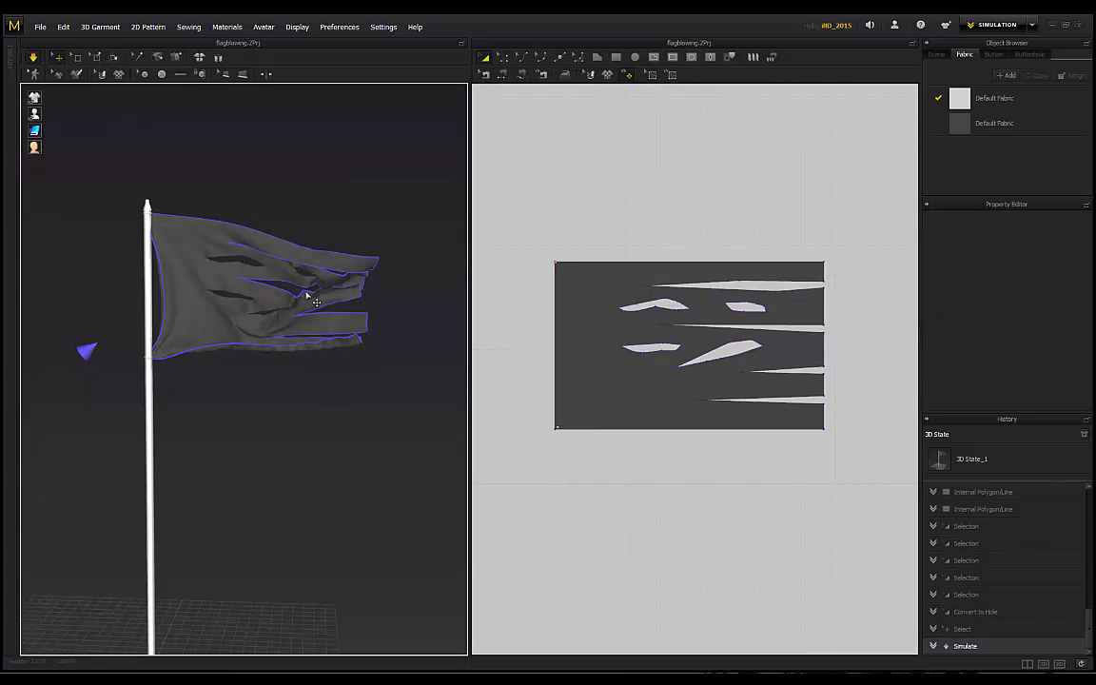
scroll(240, 286, up, 3)
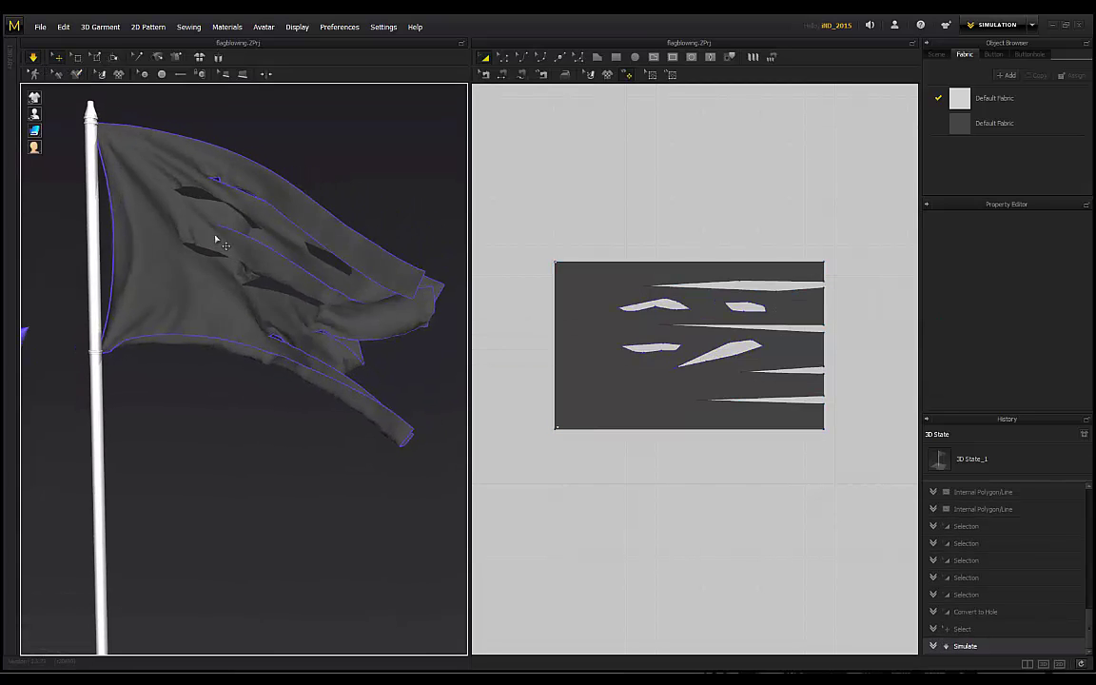
scroll(220, 247, down, 4)
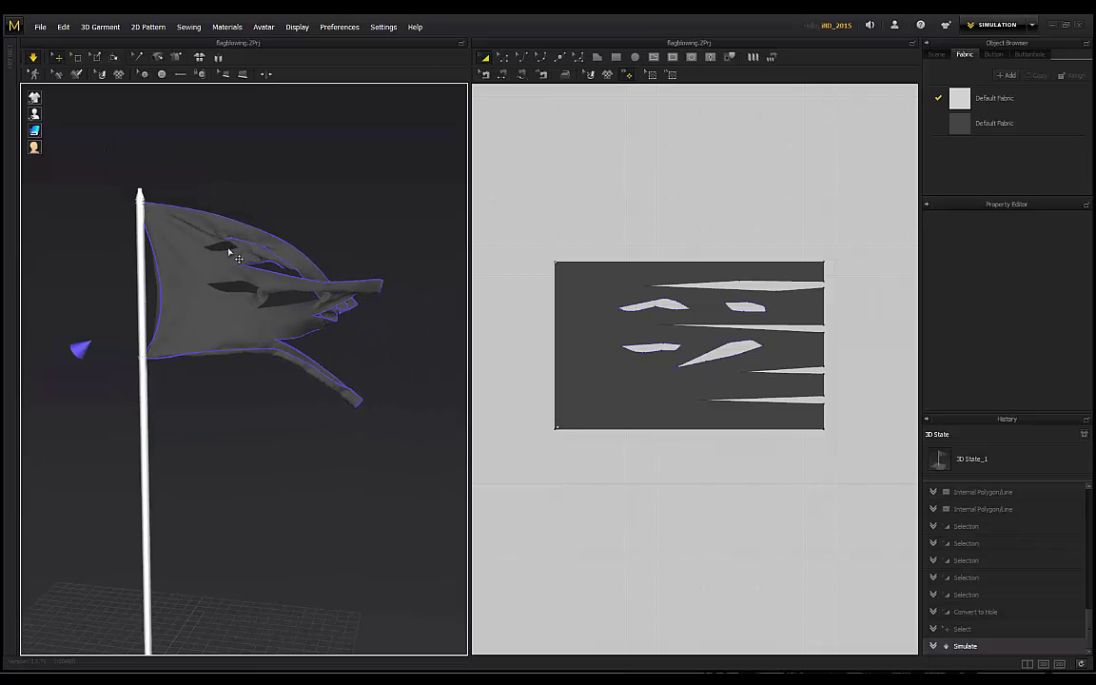
Examine the tattered flag's motion around the holes and loose strips from several angles and distances.
scroll(257, 261, down, 2)
right_drag(321, 247, 246, 316)
scroll(257, 271, down, 2)
scroll(245, 314, up, 2)
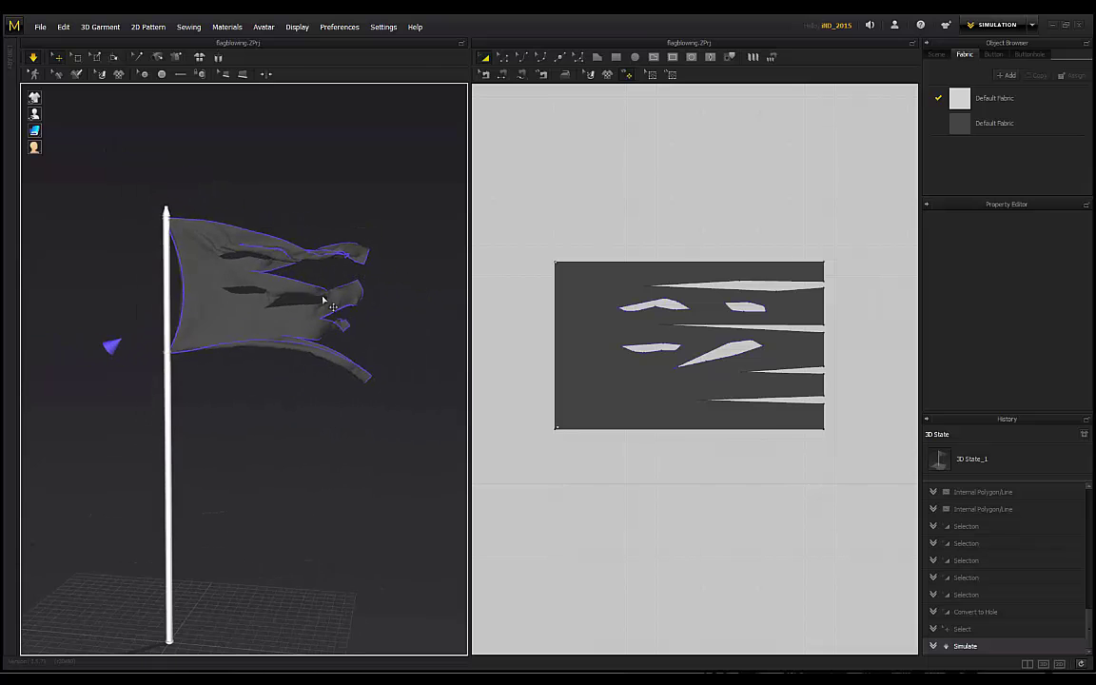
scroll(305, 299, up, 3)
right_drag(300, 267, 315, 260)
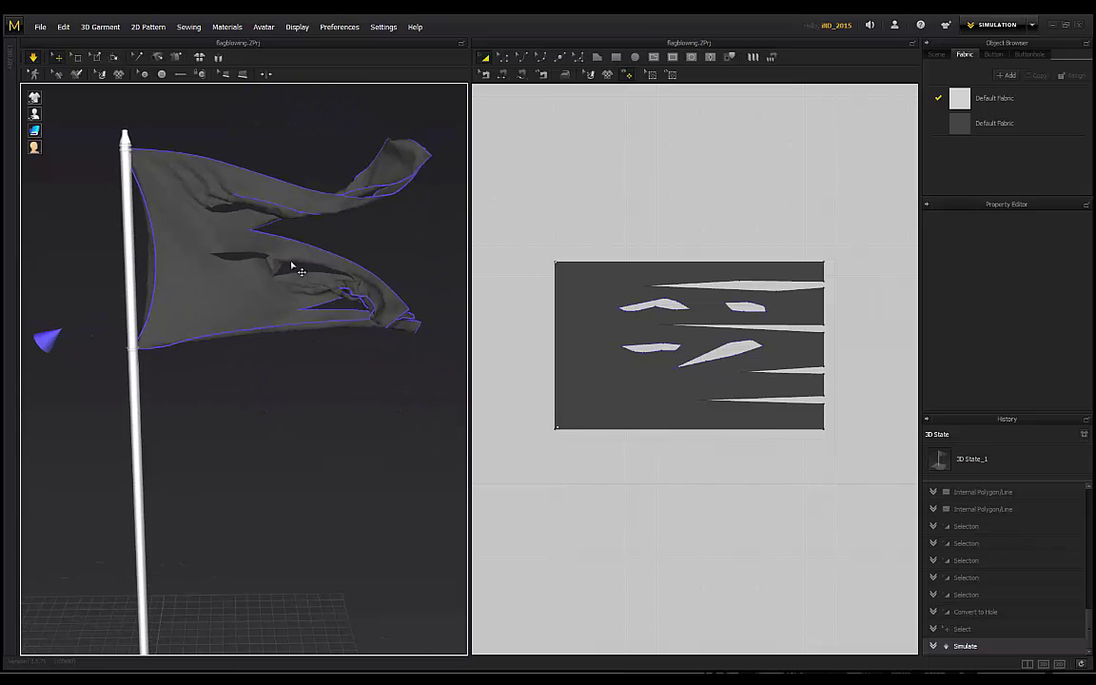
scroll(259, 274, down, 1)
scroll(260, 274, down, 1)
right_drag(229, 195, 255, 252)
scroll(239, 233, down, 2)
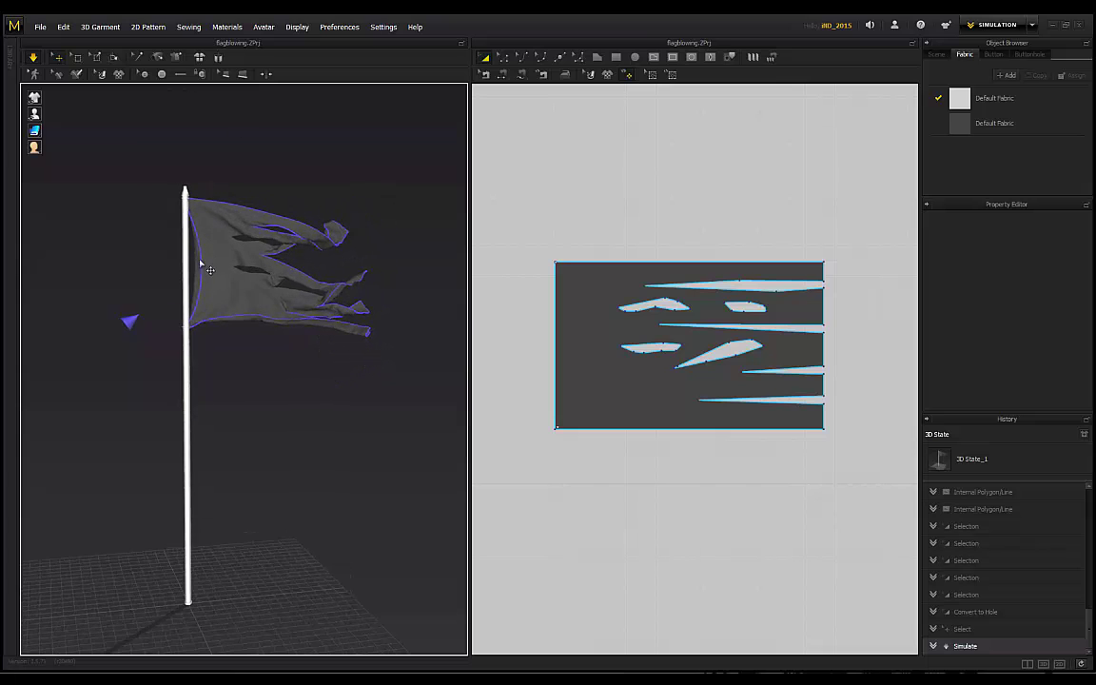
right_drag(200, 262, 269, 265)
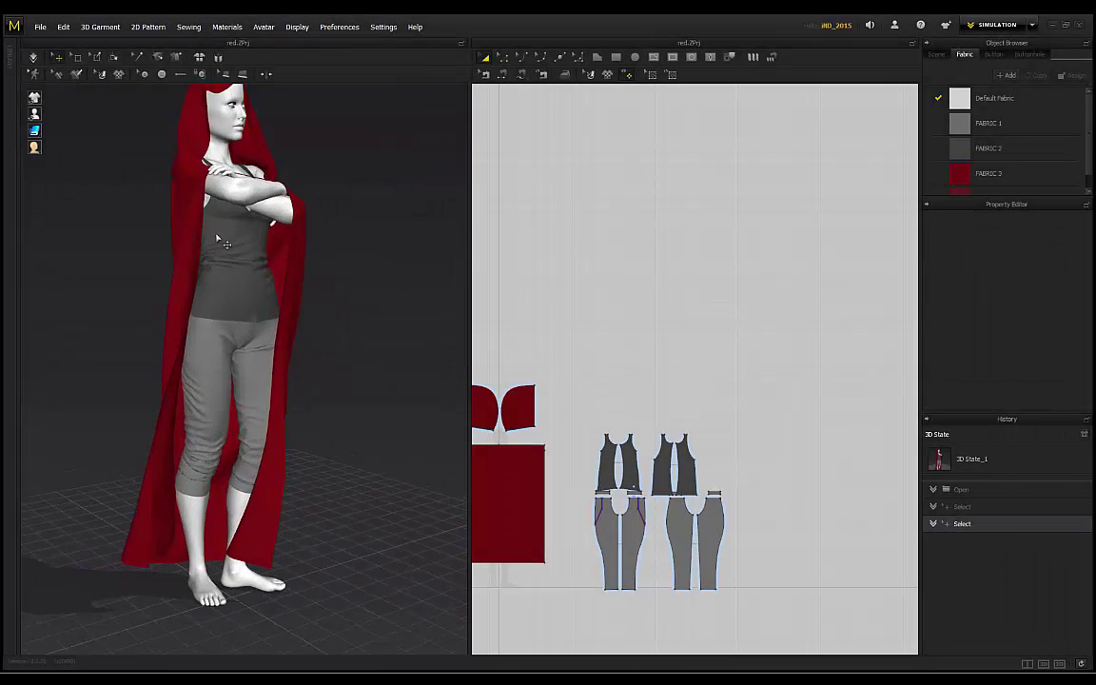
Set the particle distance of the avatar's tank top and trousers patterns to 20 mm.
right_drag(222, 243, 308, 269)
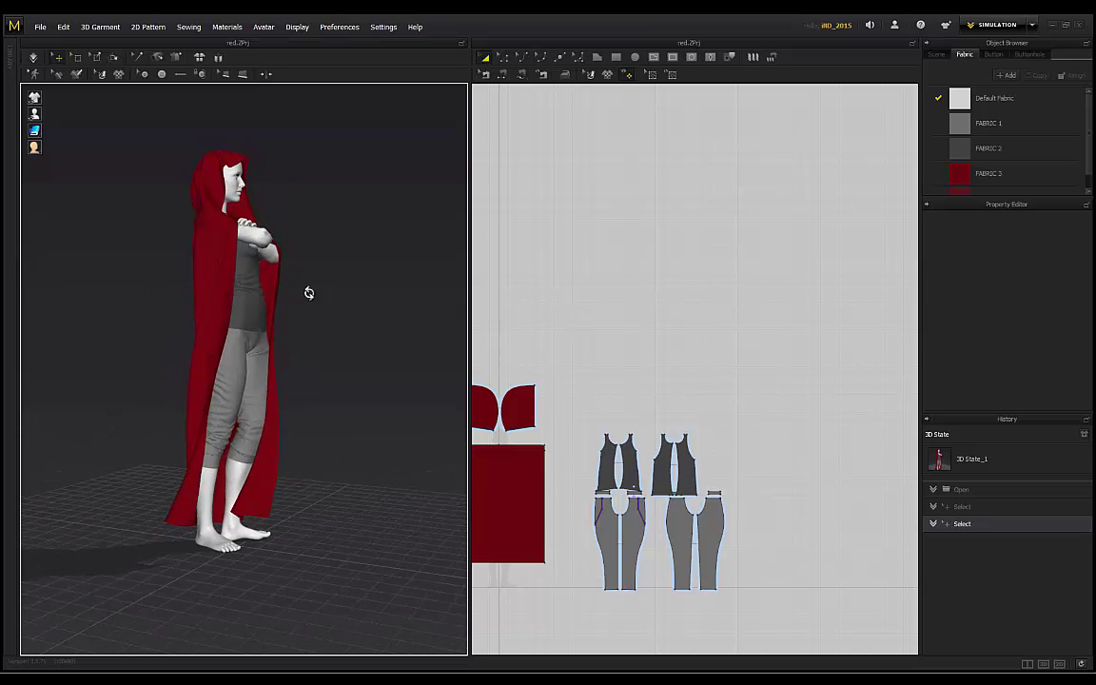
right_drag(240, 336, 278, 391)
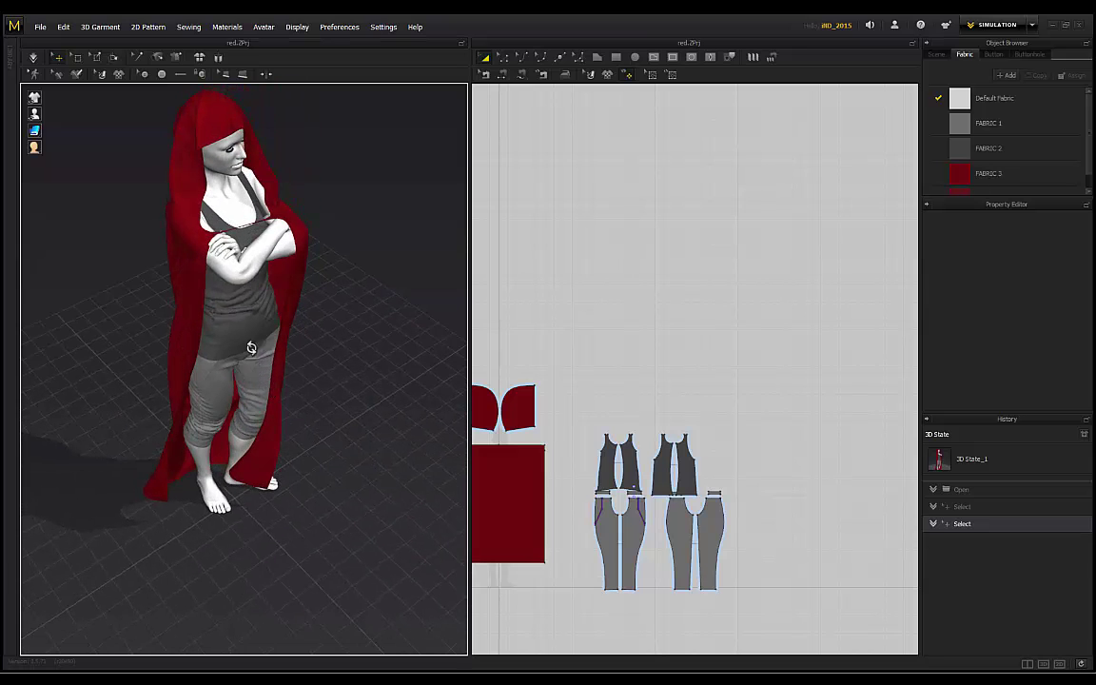
right_drag(271, 285, 318, 300)
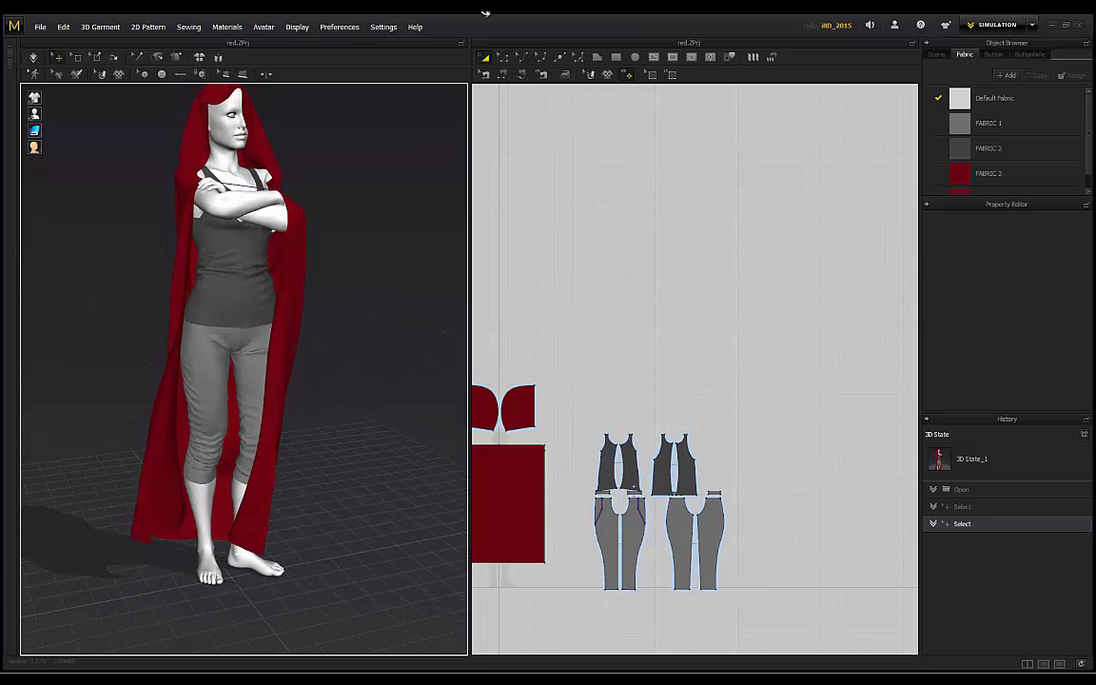
drag(764, 632, 598, 415)
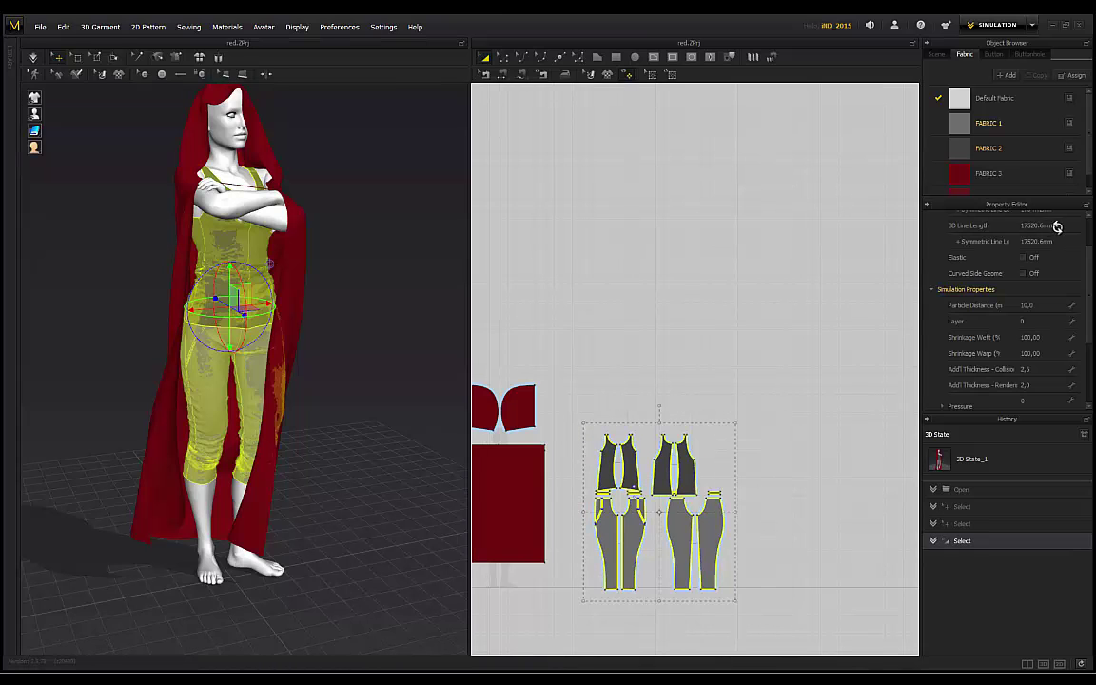
click(1031, 303)
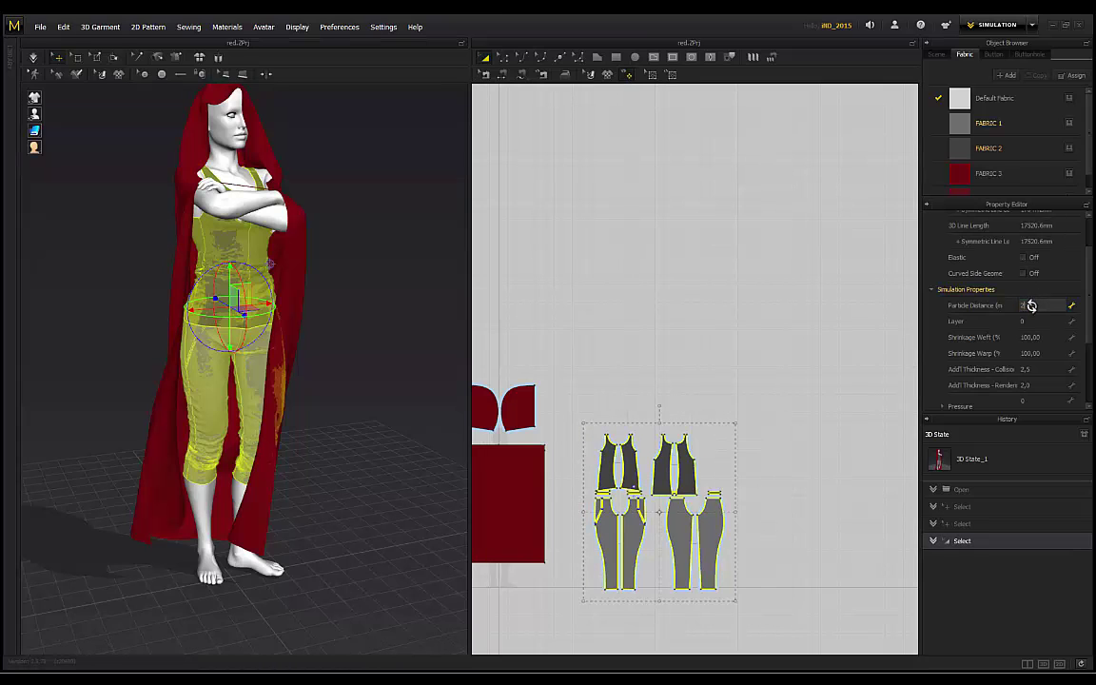
key(Return)
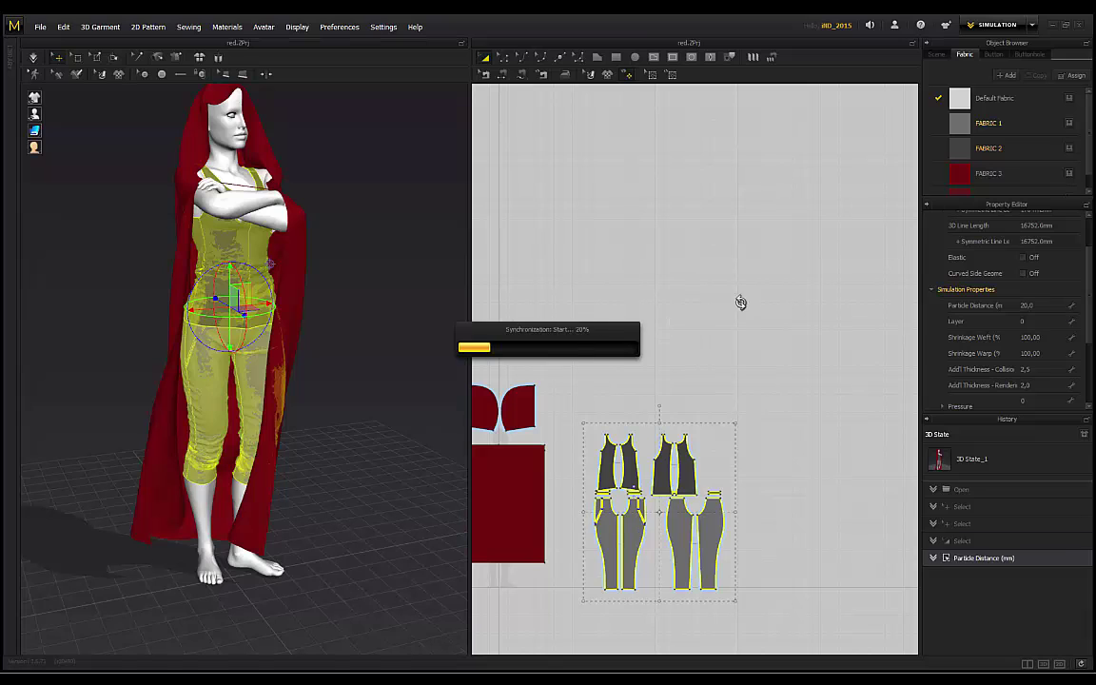
Select all garment patterns, including the red cape and hood, and set their particle distance to 30 mm.
scroll(638, 328, down, 3)
drag(789, 536, 554, 289)
click(1025, 239)
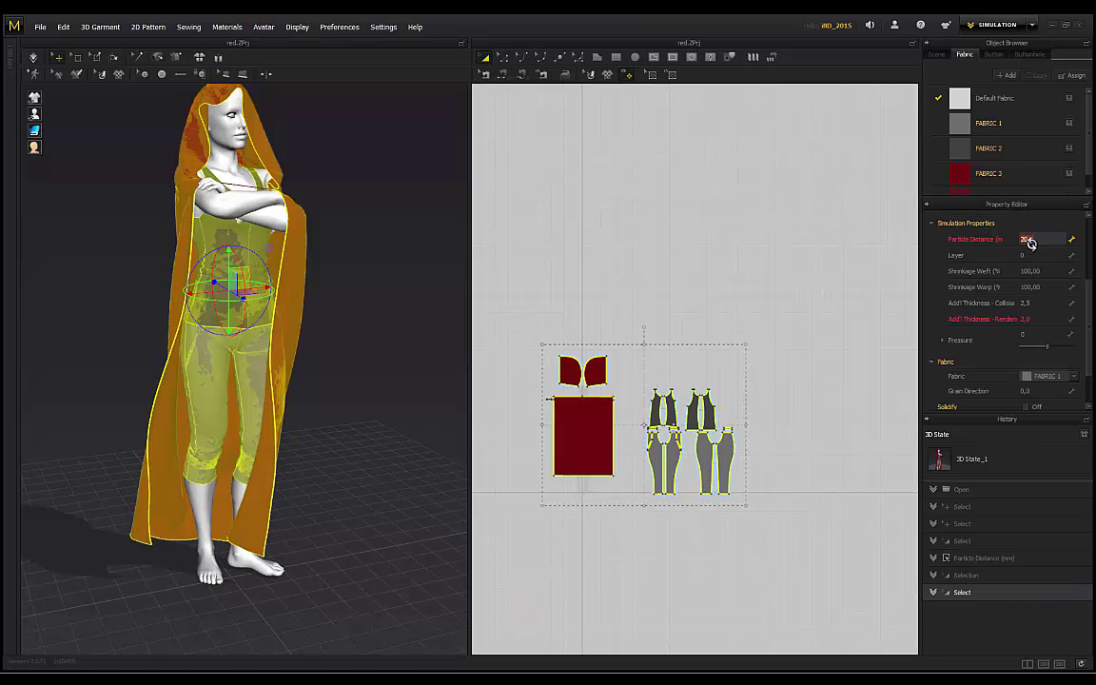
key(Return)
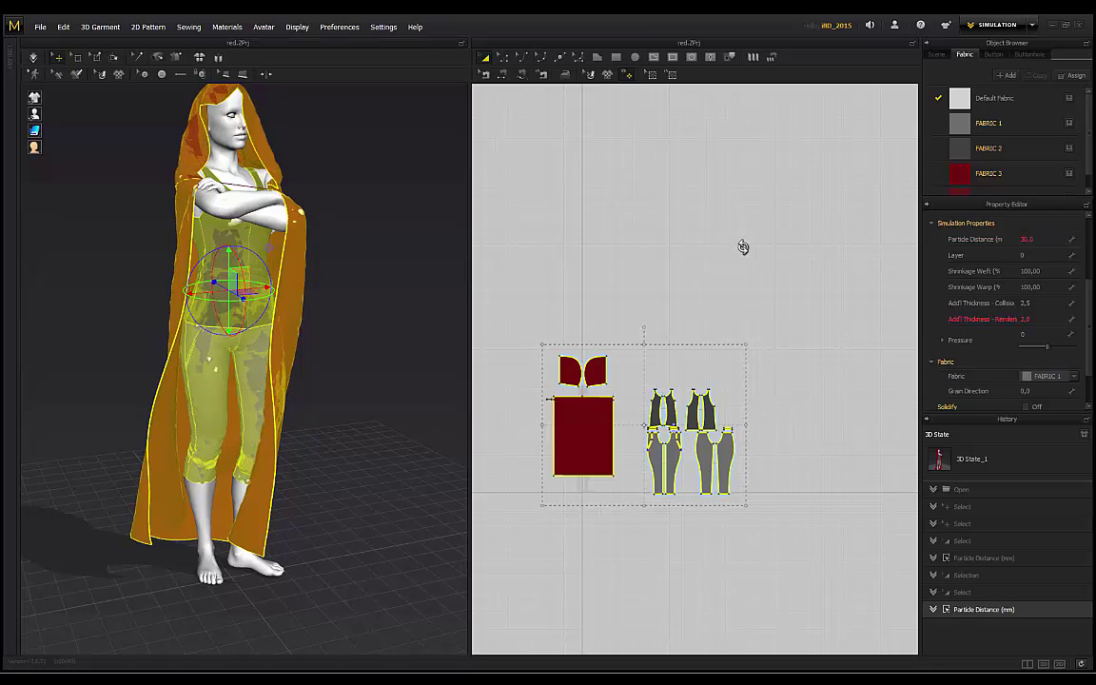
Select only the tank top and trousers patterns and freeze them.
click(762, 261)
drag(781, 511, 632, 369)
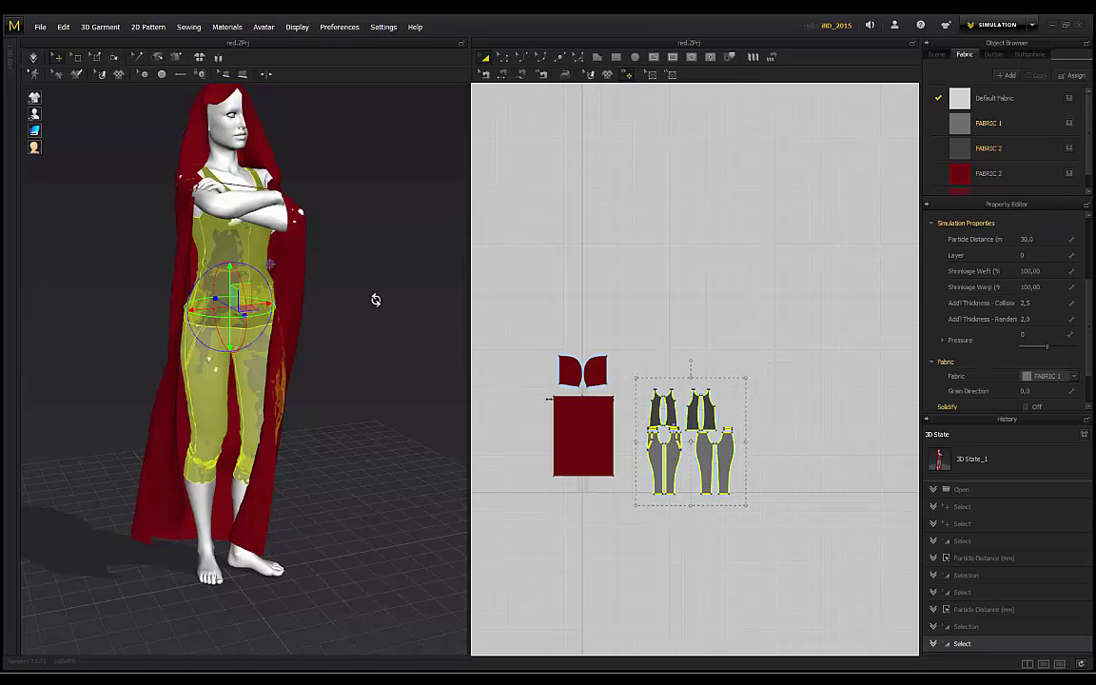
right_click(723, 457)
click(761, 309)
Move the frozen tank top and trousers off the avatar, up and to its side, and deselect them.
drag(267, 303, 461, 280)
right_drag(457, 282, 365, 304)
drag(379, 271, 299, 106)
right_drag(296, 169, 388, 278)
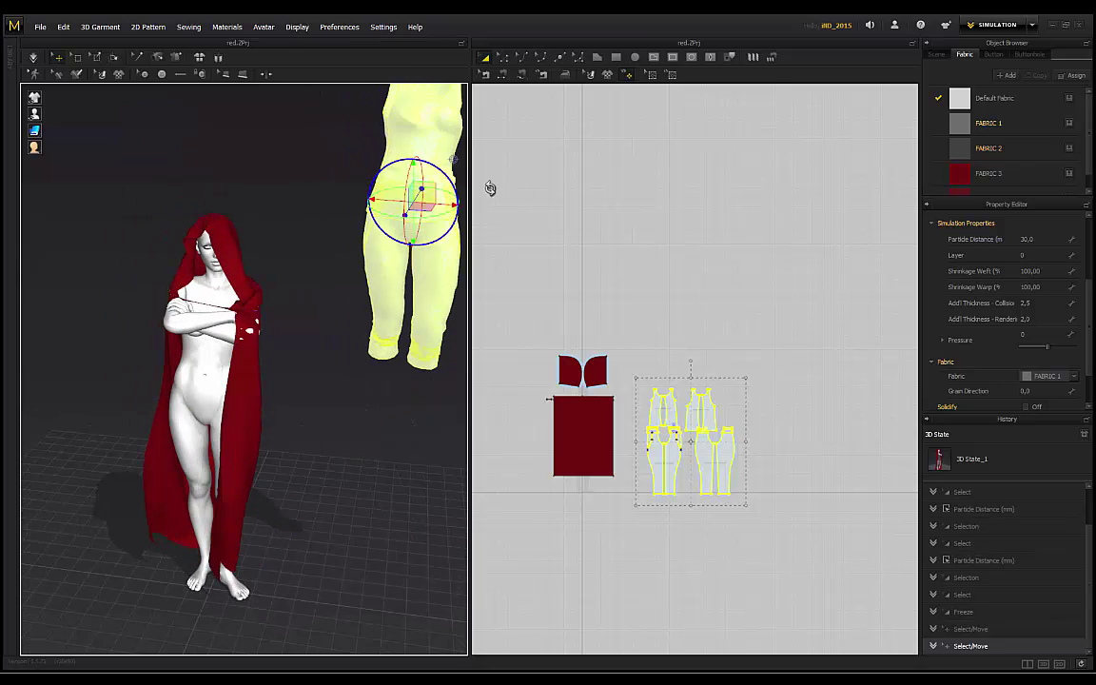
drag(447, 203, 470, 202)
right_drag(305, 371, 318, 350)
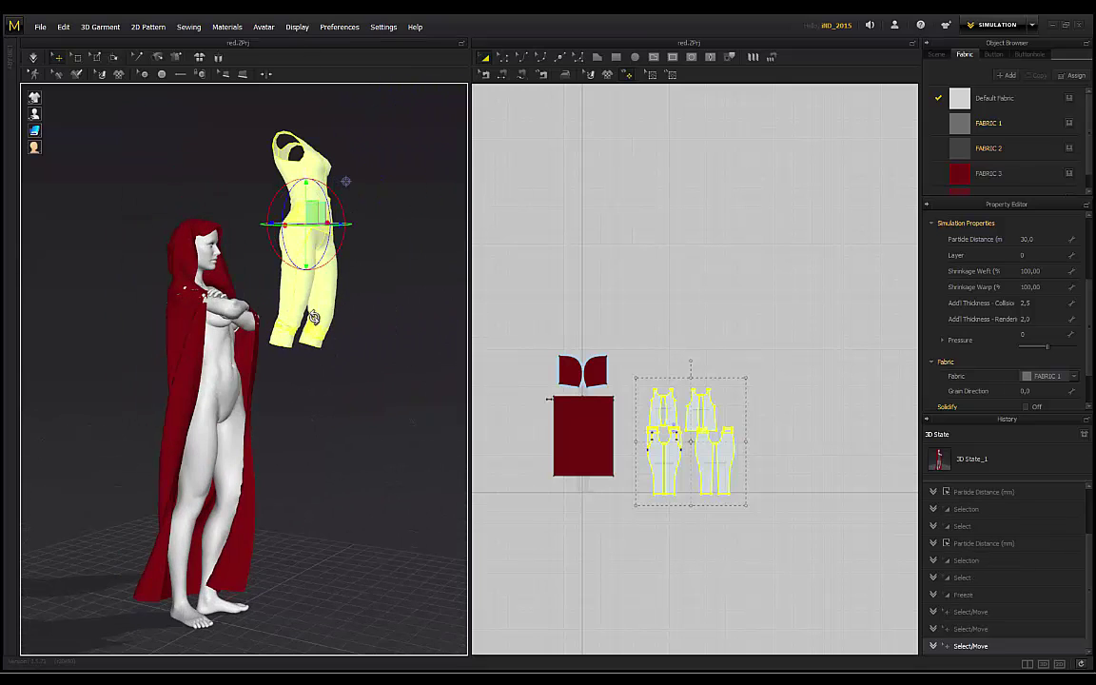
right_drag(296, 408, 366, 359)
click(340, 376)
Show the wind controller, shift it toward the avatar, activate its planar wind and set the strength to 7000.
click(297, 27)
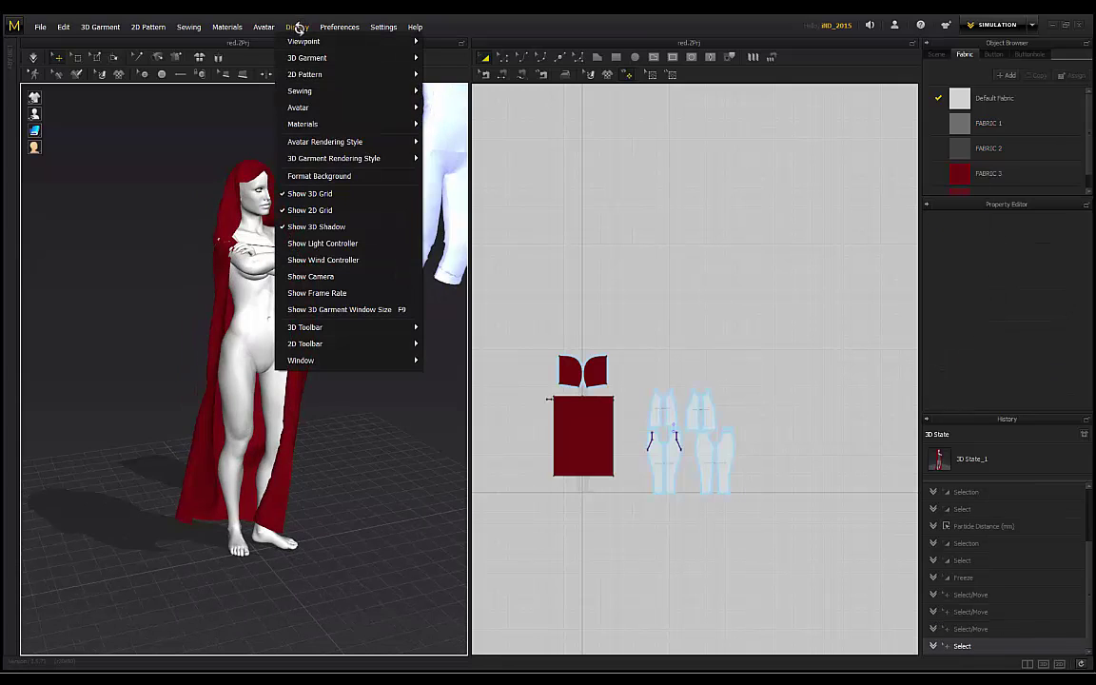
click(285, 260)
click(103, 409)
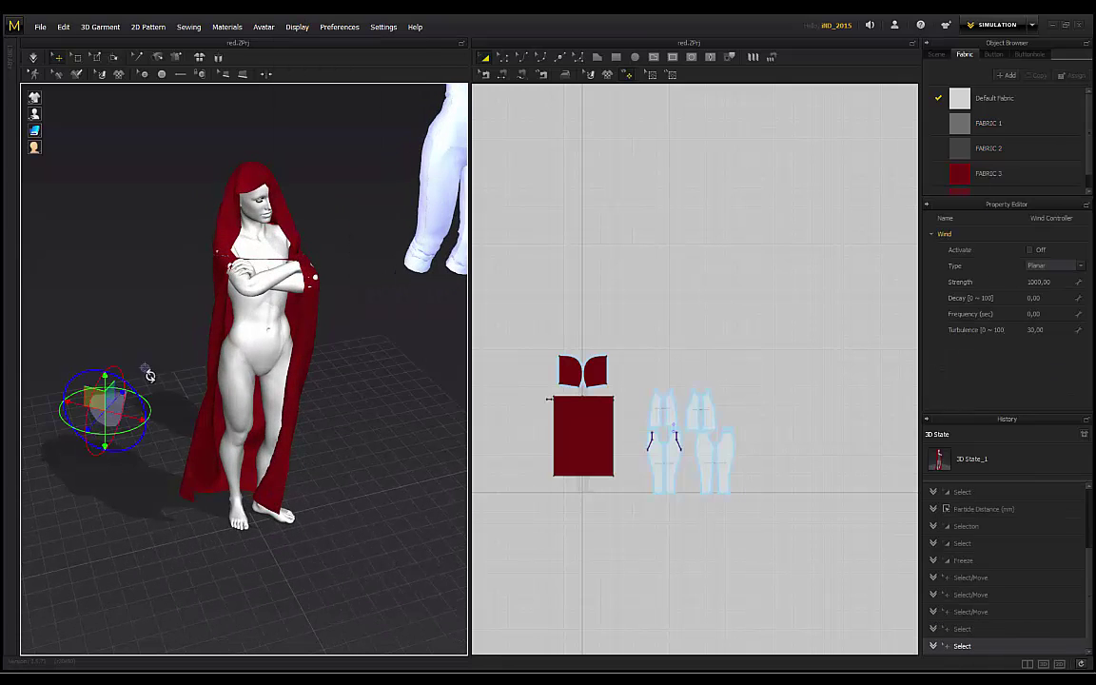
drag(127, 416, 218, 445)
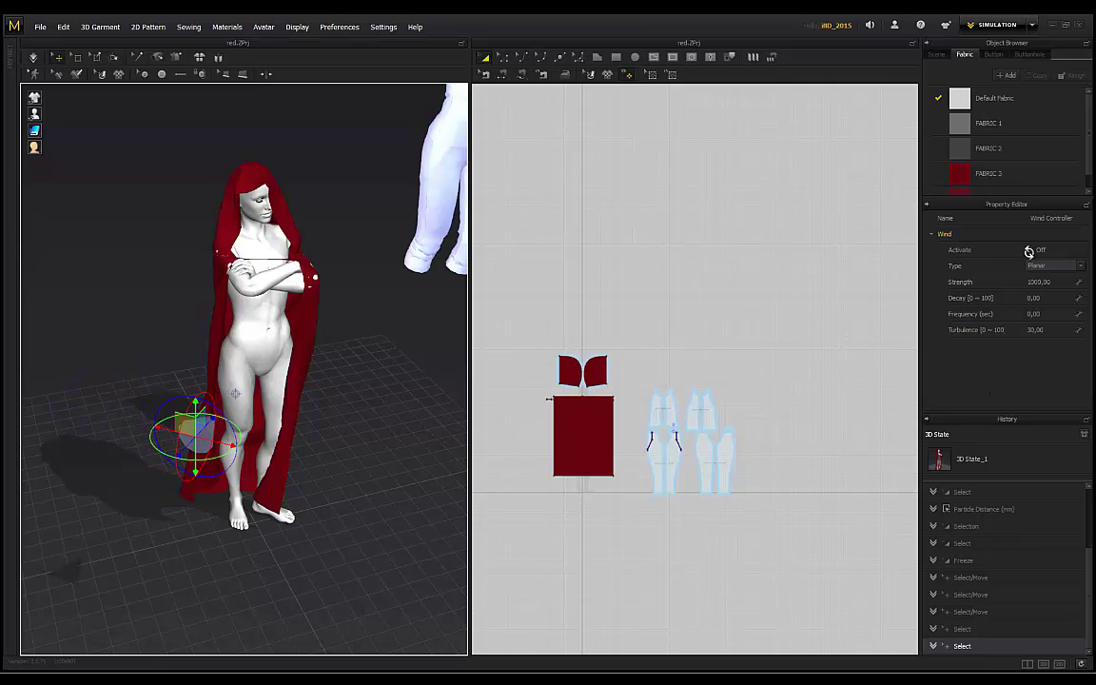
click(1028, 250)
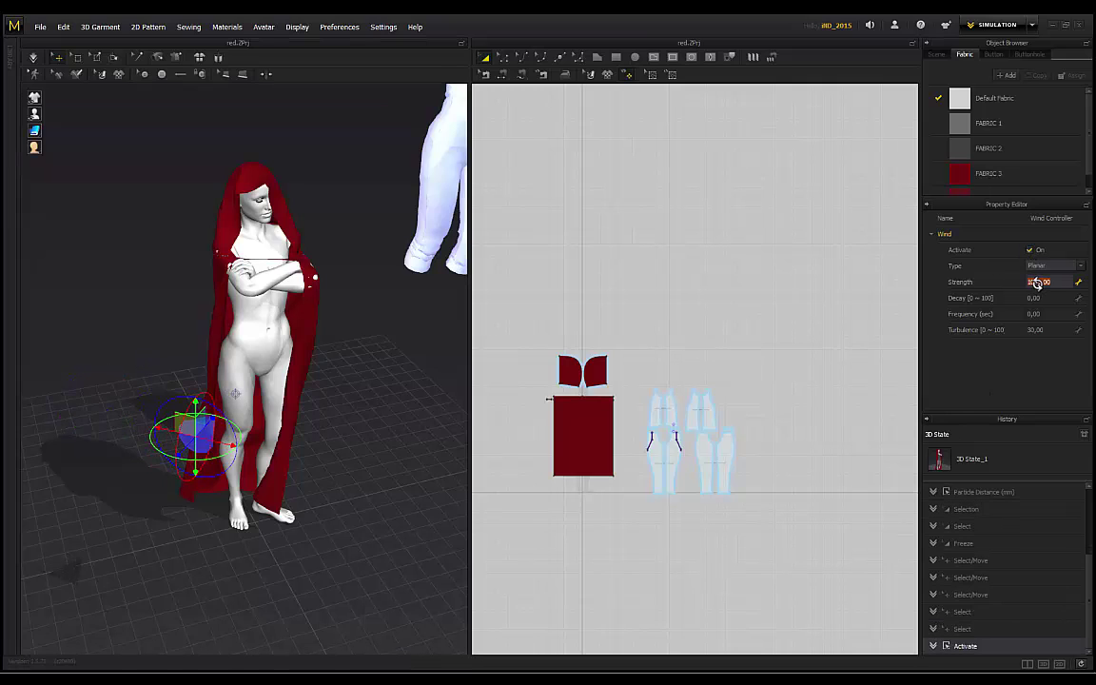
text(7000)
key(Return)
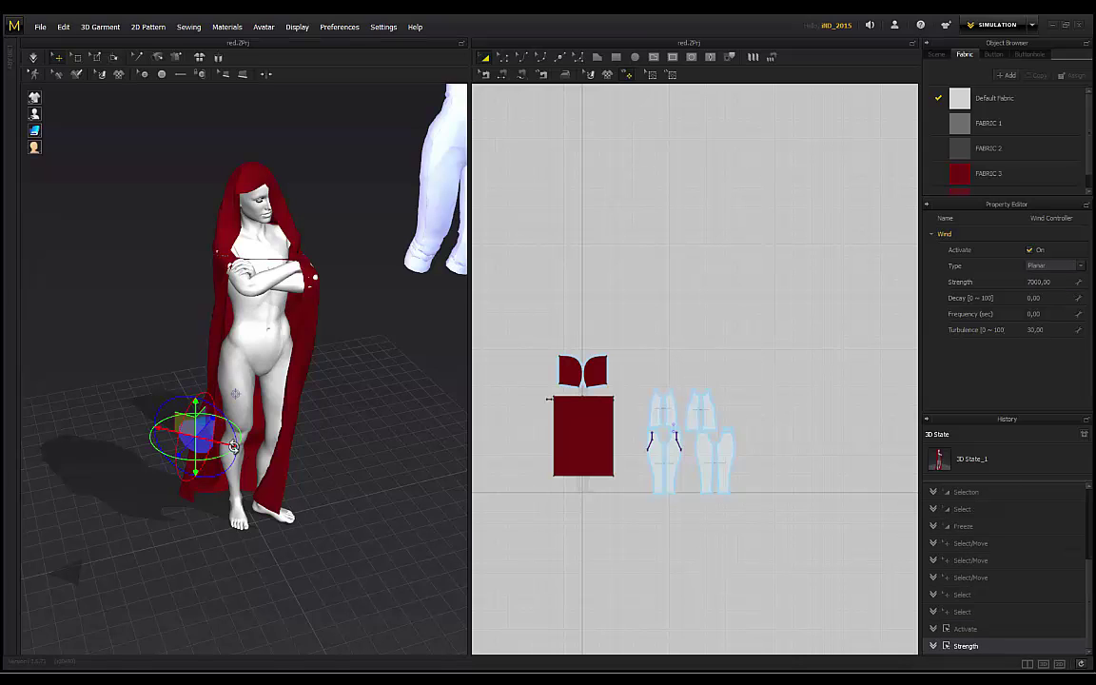
Position the wind controller in front of the avatar so it blows toward the cape.
drag(223, 445, 286, 460)
right_drag(283, 514, 237, 507)
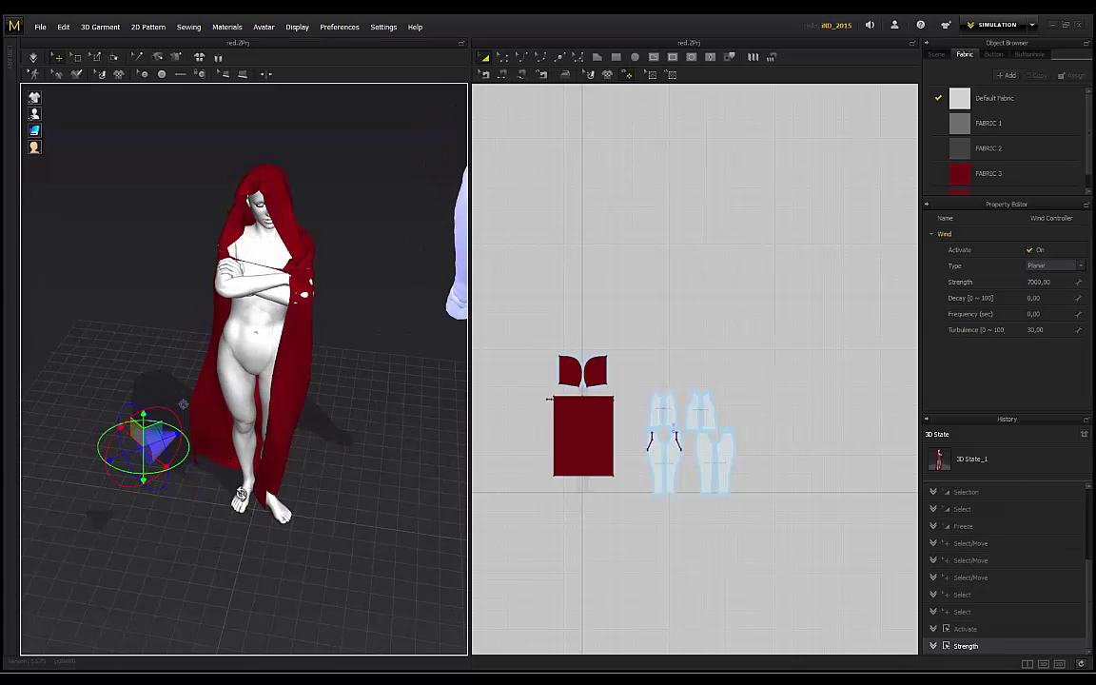
drag(172, 437, 266, 442)
right_drag(167, 507, 256, 490)
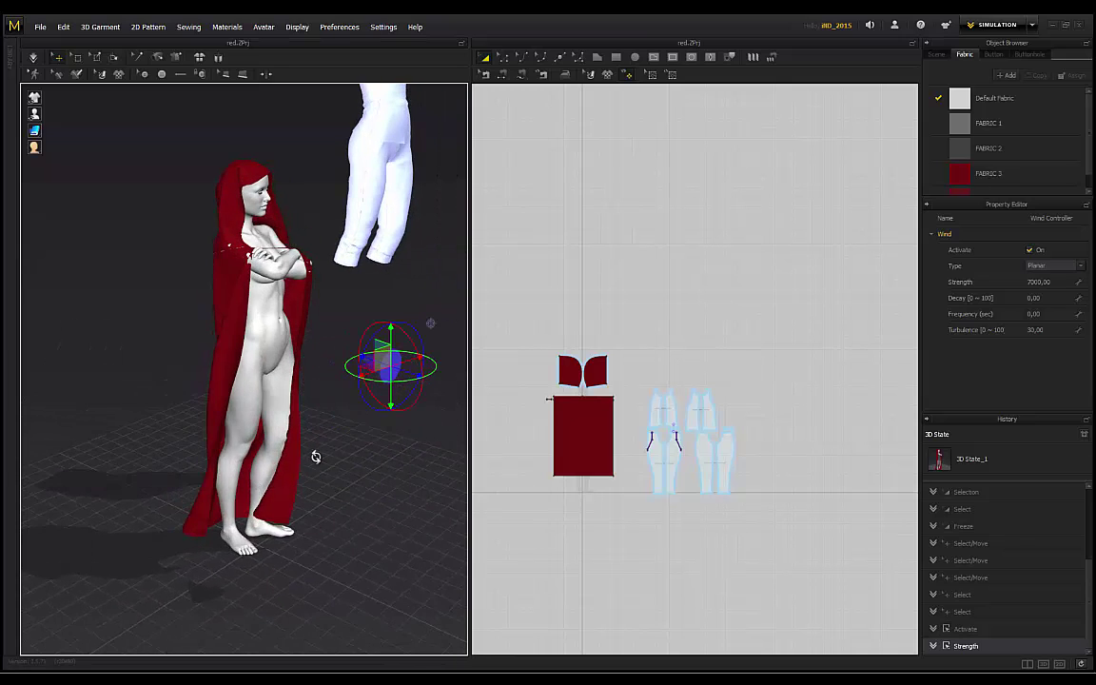
middle_drag(321, 455, 281, 471)
Start simulating the cape and set the wind controller's strength to 3000.
key(space)
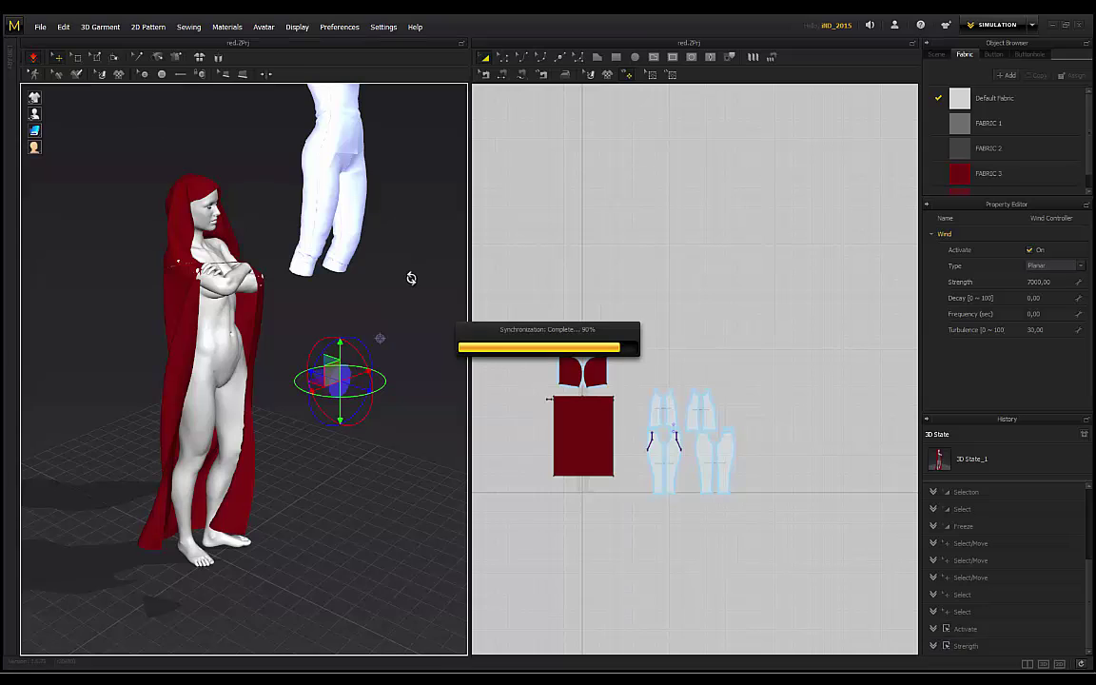
right_drag(294, 335, 247, 318)
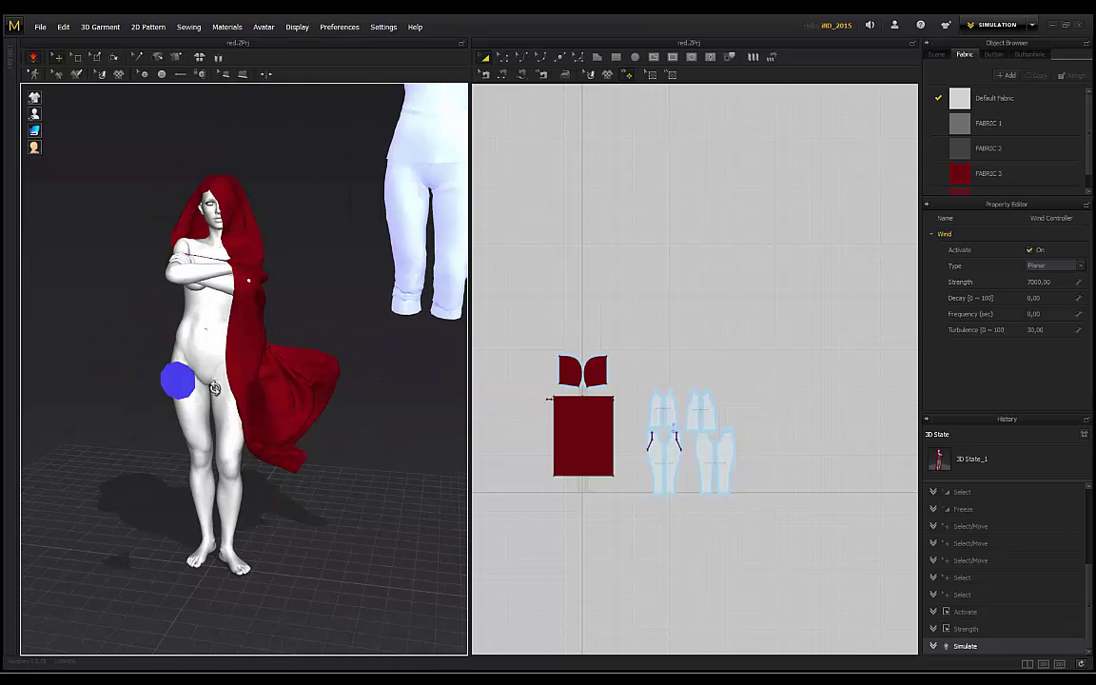
click(230, 380)
click(1030, 281)
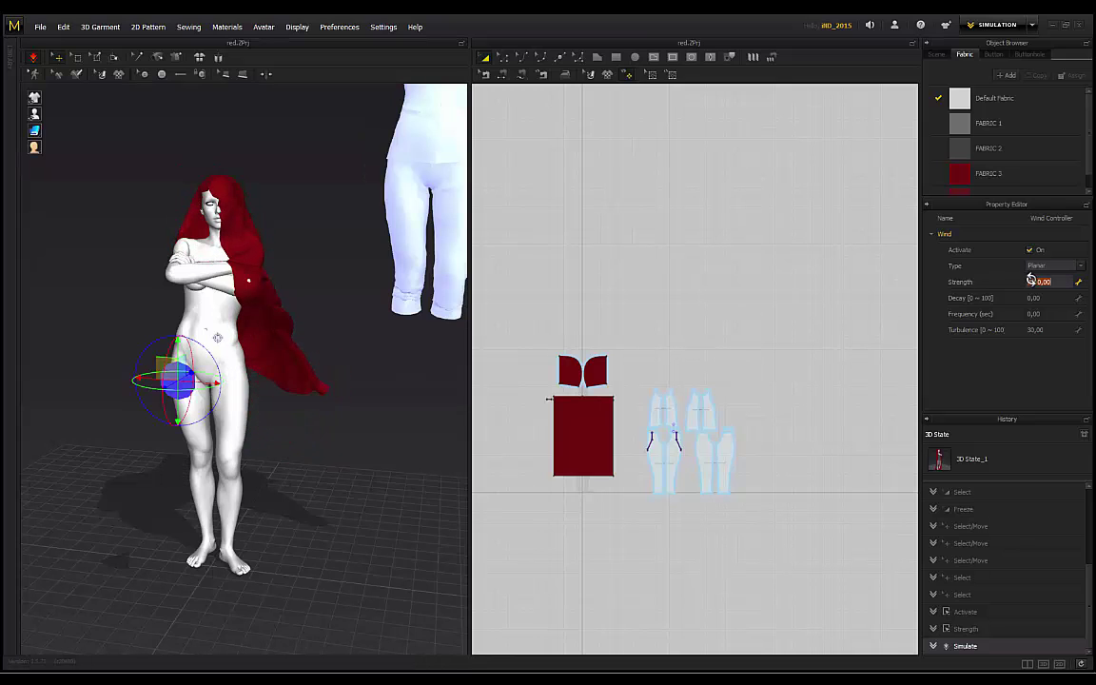
text(00)
key(Return)
Pull on the red cape while it simulates in the wind, and stop the simulation once it trails behind the avatar.
right_drag(164, 234, 265, 235)
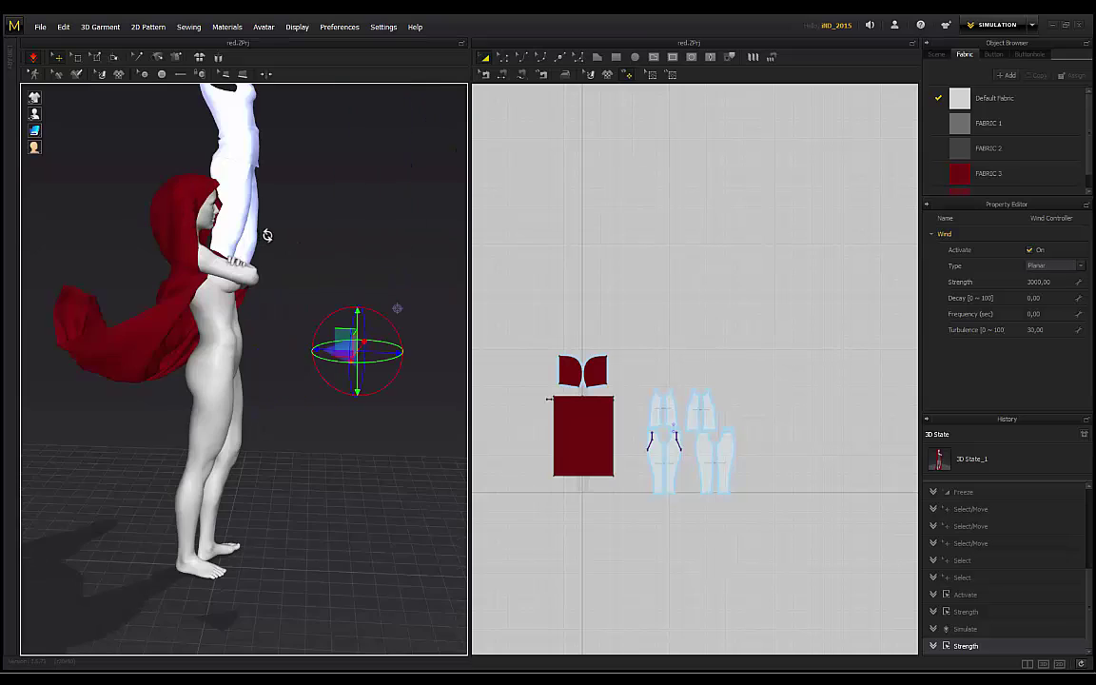
click(136, 271)
right_drag(136, 271, 268, 290)
click(265, 283)
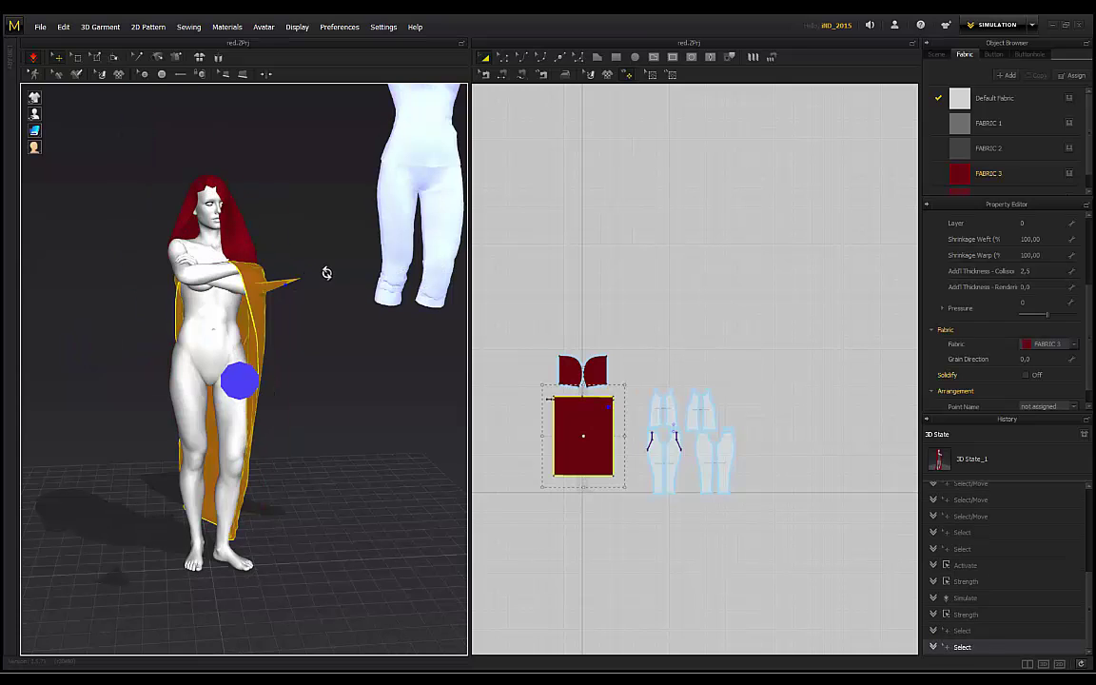
right_drag(239, 394, 318, 276)
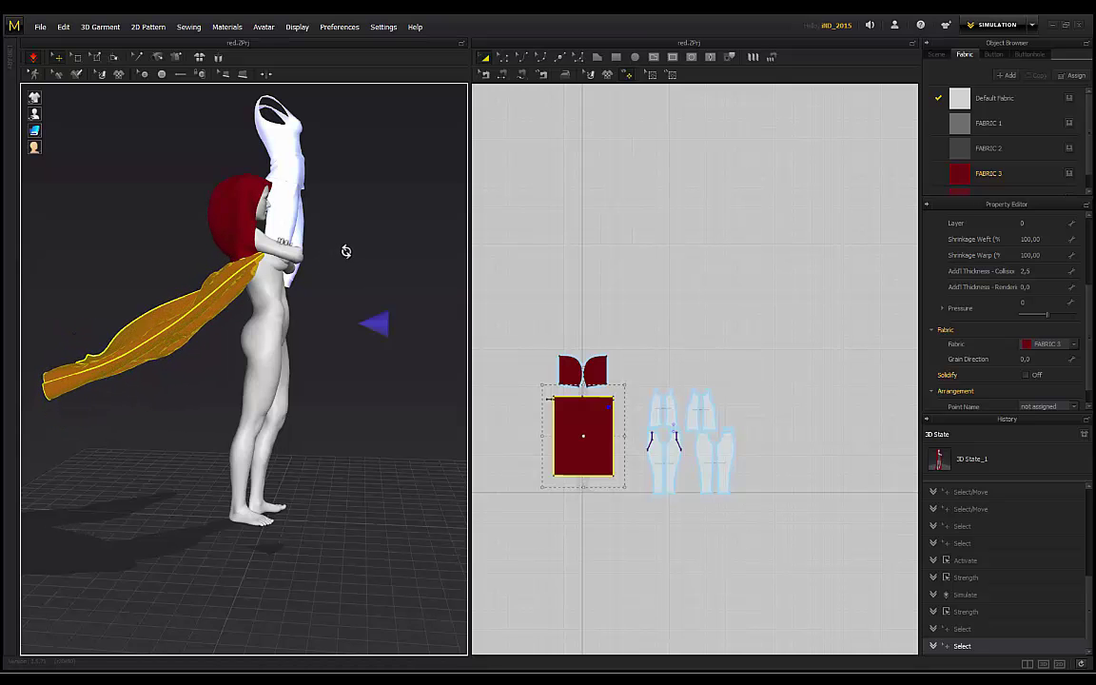
click(137, 240)
right_drag(137, 240, 333, 380)
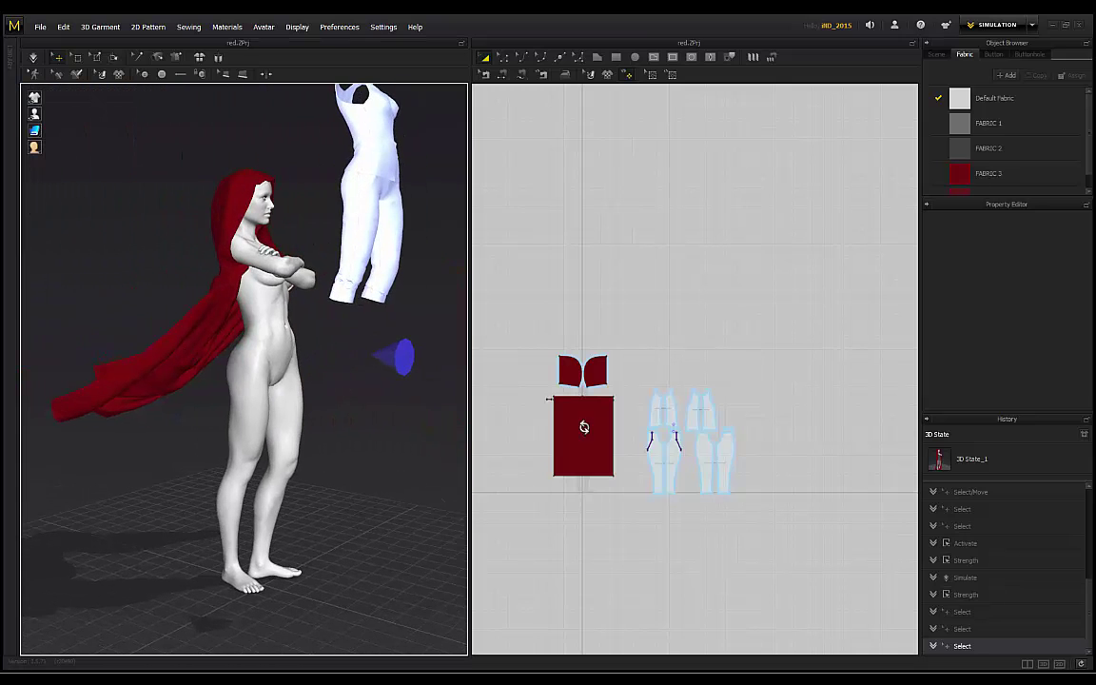
Examine the cape and hood patterns and the wind-blown drape from several angles.
drag(623, 508, 526, 297)
click(678, 264)
right_drag(305, 330, 71, 344)
right_drag(134, 247, 173, 334)
right_drag(236, 380, 295, 350)
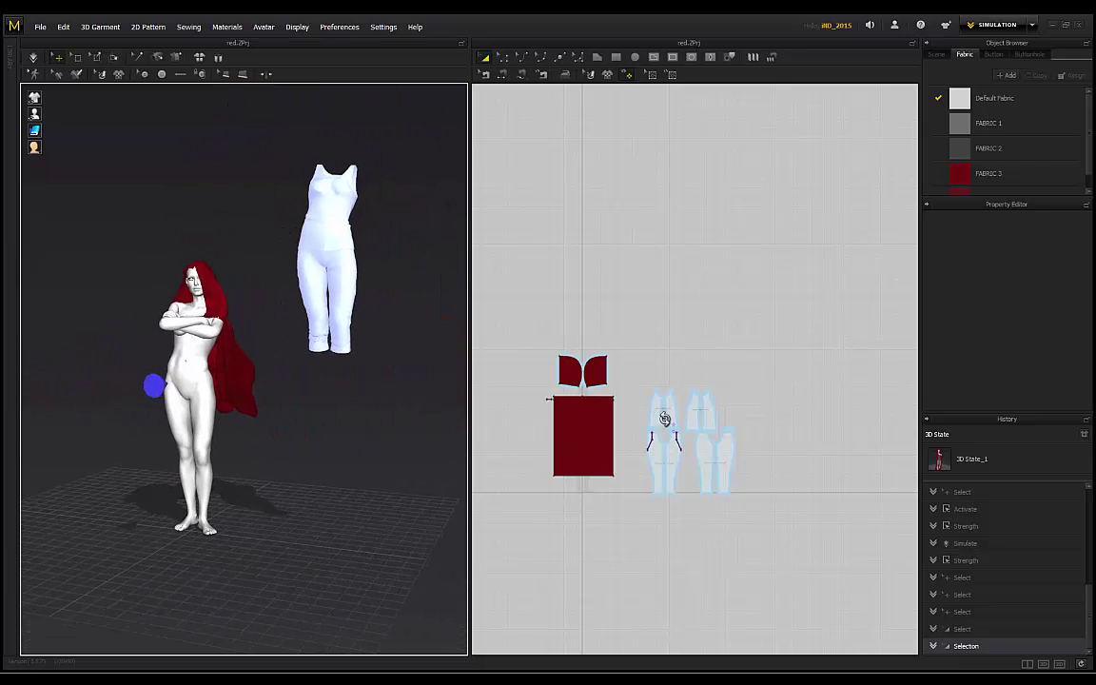
Select the frozen tank top and trousers and move them back onto the avatar's body.
drag(639, 370, 639, 370)
right_click(729, 455)
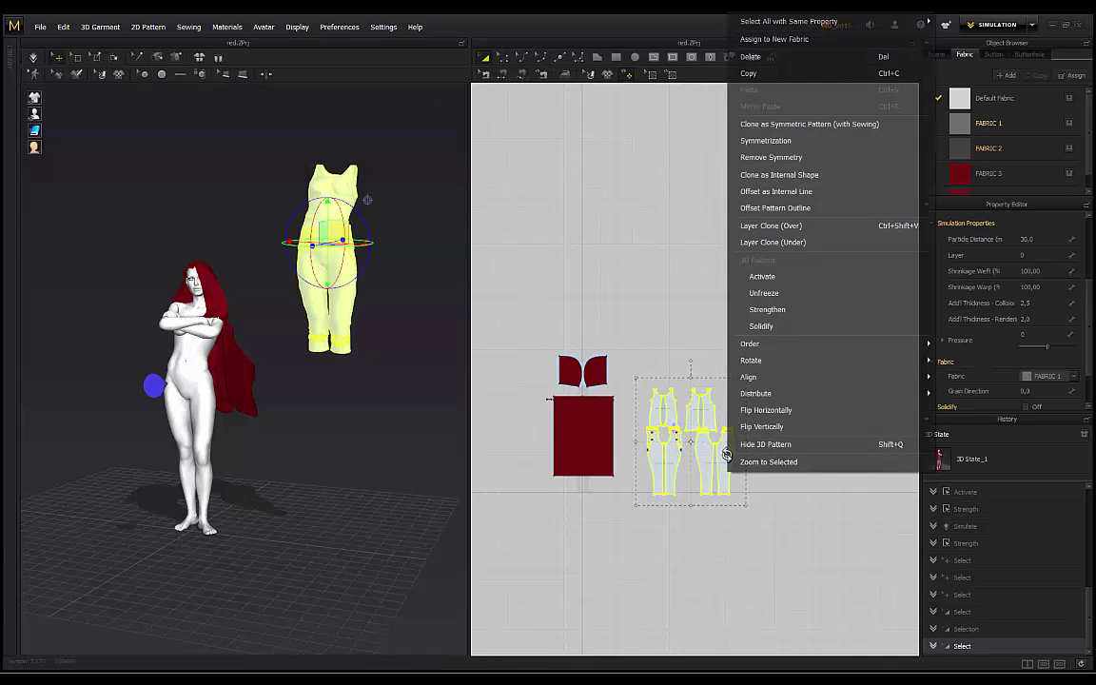
click(388, 215)
right_drag(387, 215, 678, 512)
drag(763, 516, 621, 342)
drag(352, 271, 204, 249)
right_drag(205, 249, 265, 250)
drag(188, 208, 189, 333)
scroll(178, 345, up, 4)
scroll(178, 344, up, 2)
drag(126, 389, 130, 391)
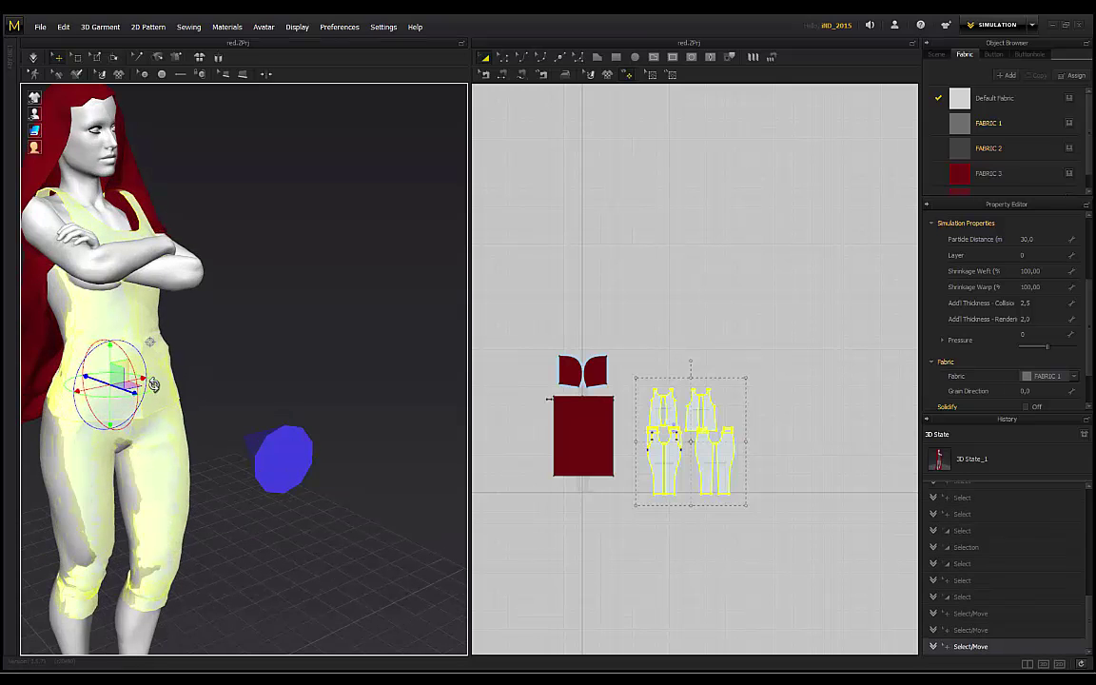
Unfreeze the tank top and trousers, deselect them and check their fit on the avatar.
right_click(730, 456)
click(766, 289)
right_drag(225, 279, 71, 269)
click(254, 291)
mouse_move(284, 277)
right_down()
mouse_move(360, 271)
mouse_move(167, 213)
mouse_move(306, 220)
mouse_move(242, 237)
mouse_move(369, 253)
mouse_move(300, 247)
mouse_move(252, 398)
mouse_move(270, 338)
mouse_move(313, 320)
mouse_move(381, 328)
mouse_move(157, 322)
mouse_move(311, 317)
mouse_move(308, 337)
mouse_move(264, 297)
mouse_move(282, 269)
mouse_move(277, 289)
mouse_move(265, 266)
mouse_move(285, 274)
right_up()
scroll(277, 288, up, 2)
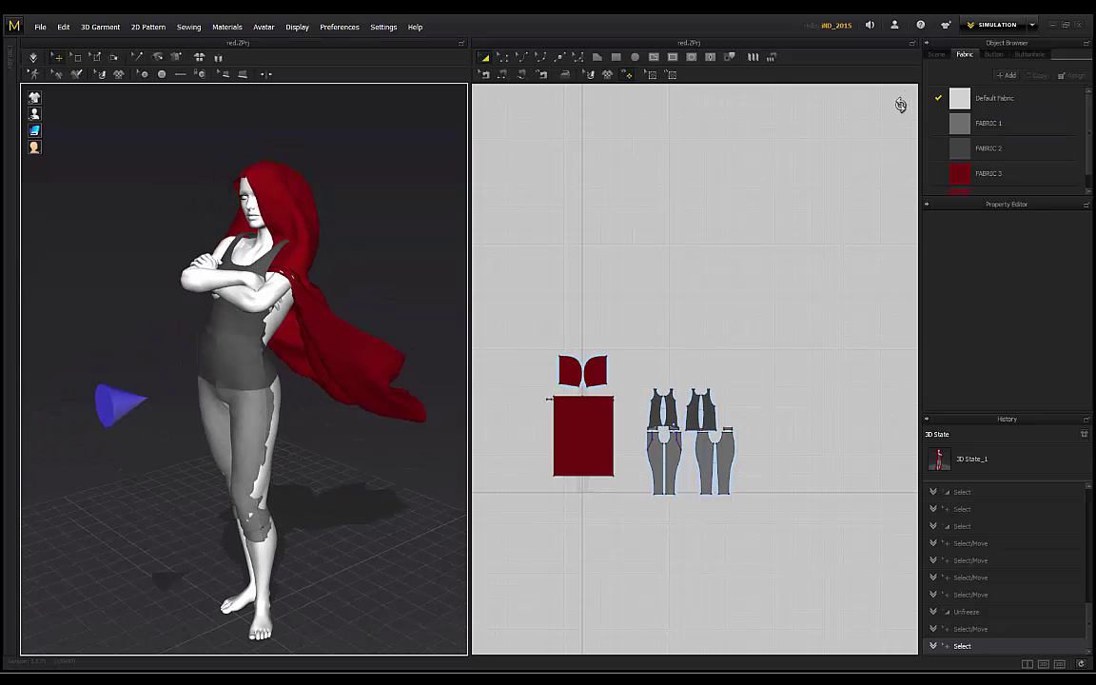
Switch to Animation mode to view the caped avatar, and return to Simulation mode.
click(1032, 28)
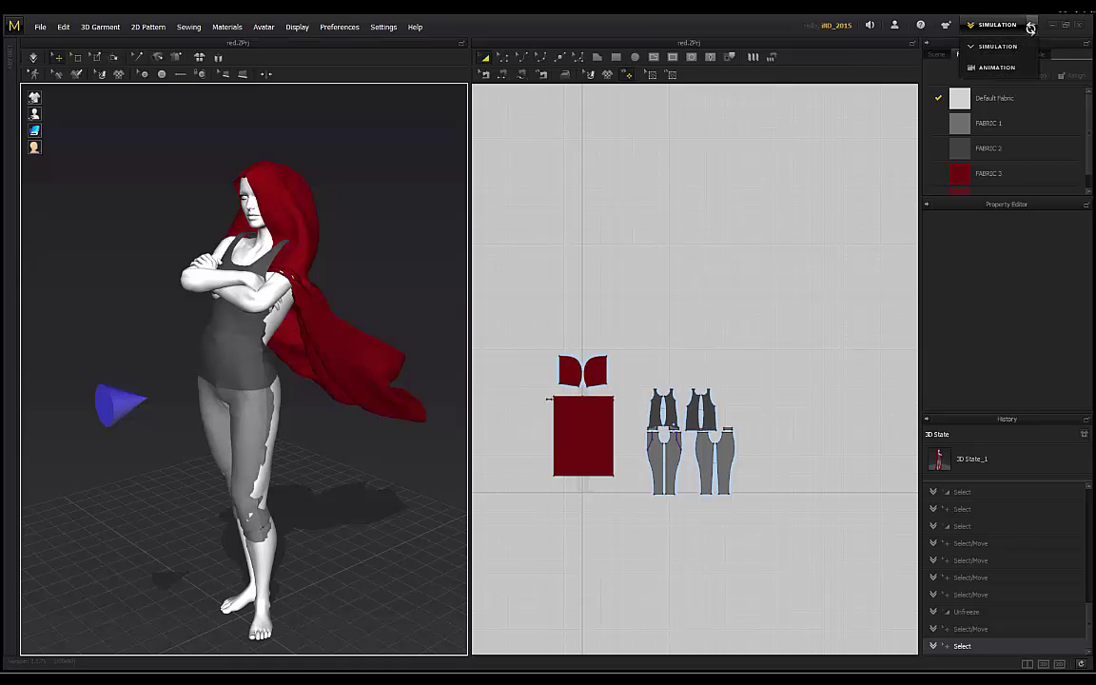
click(994, 66)
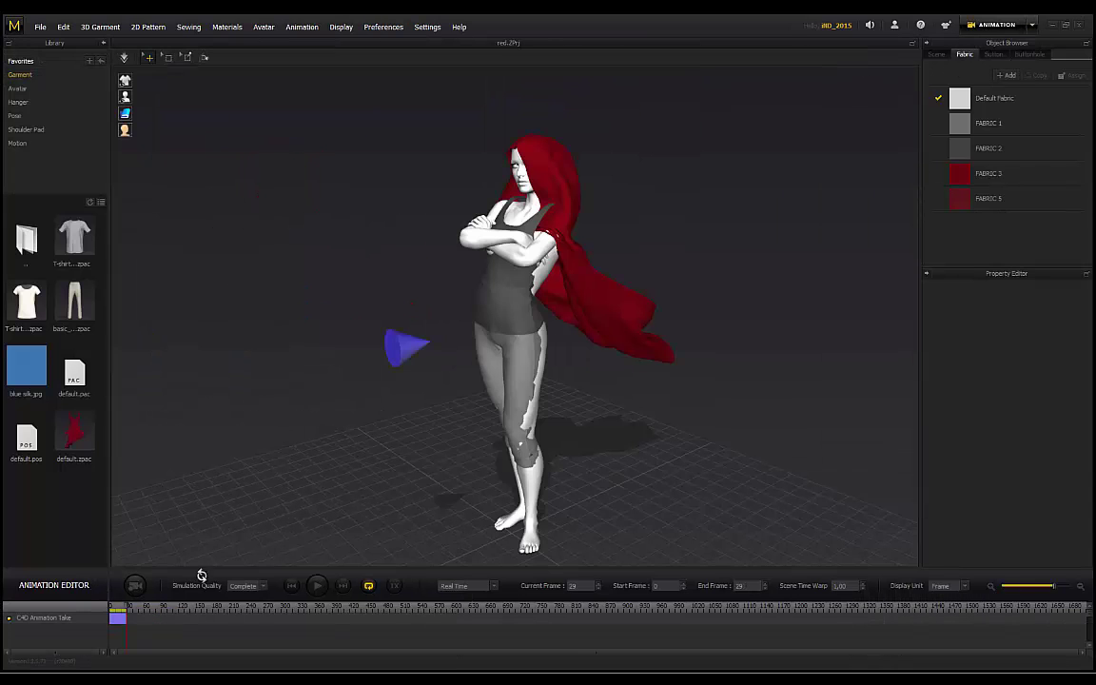
right_drag(389, 294, 467, 260)
right_drag(607, 227, 437, 202)
click(997, 25)
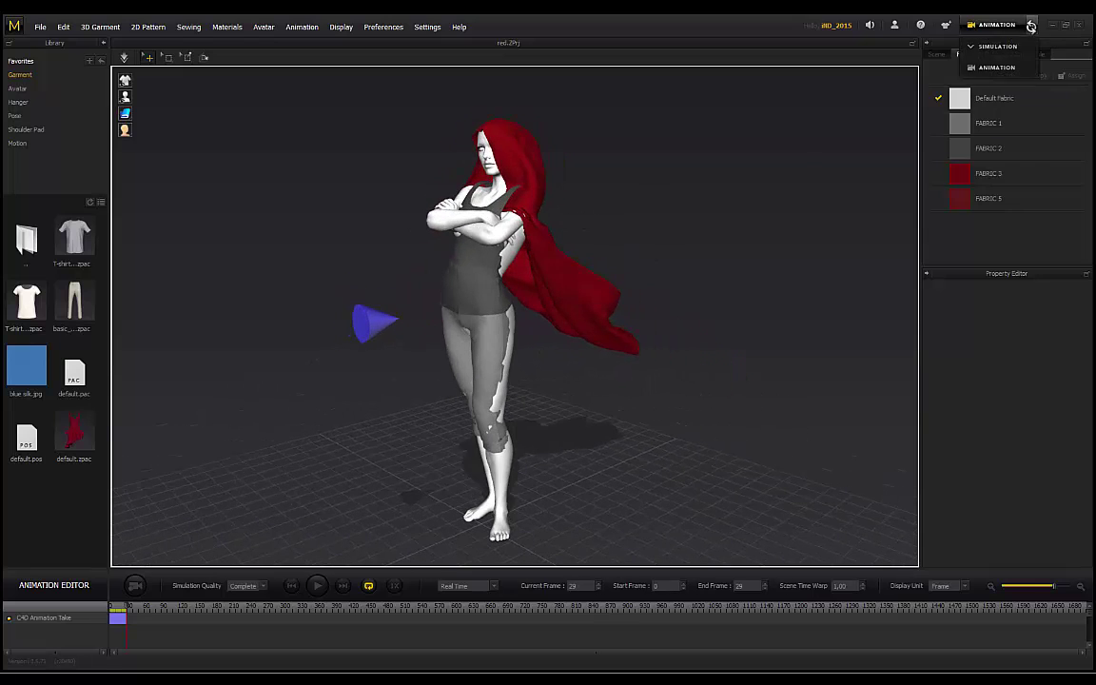
click(1000, 43)
right_drag(306, 212, 226, 258)
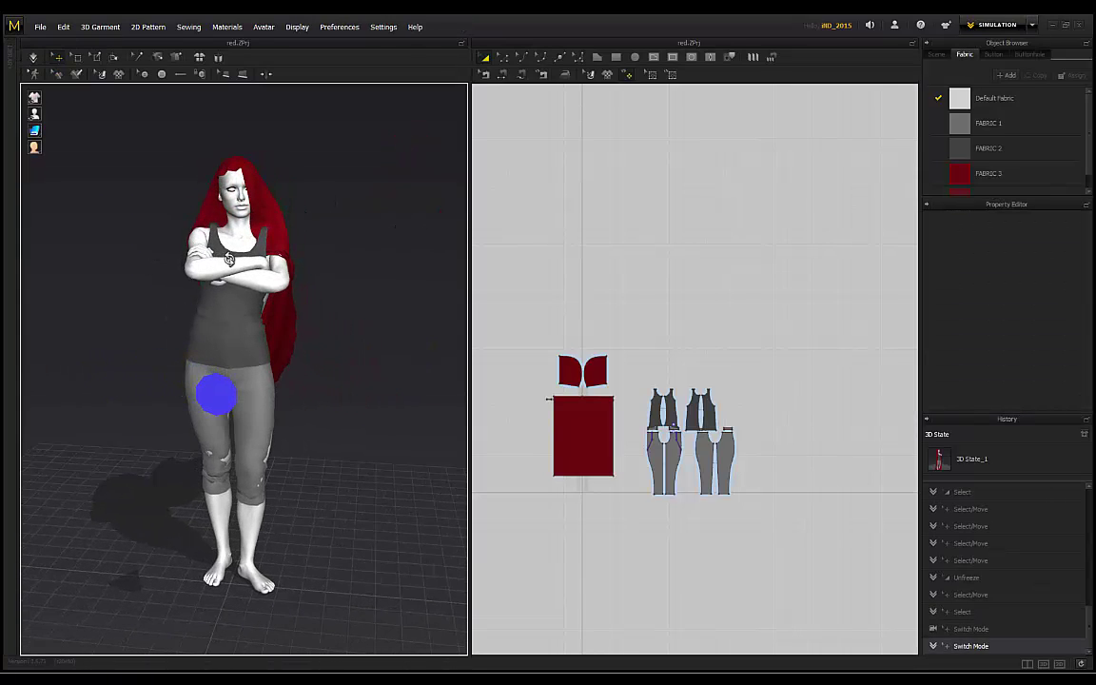